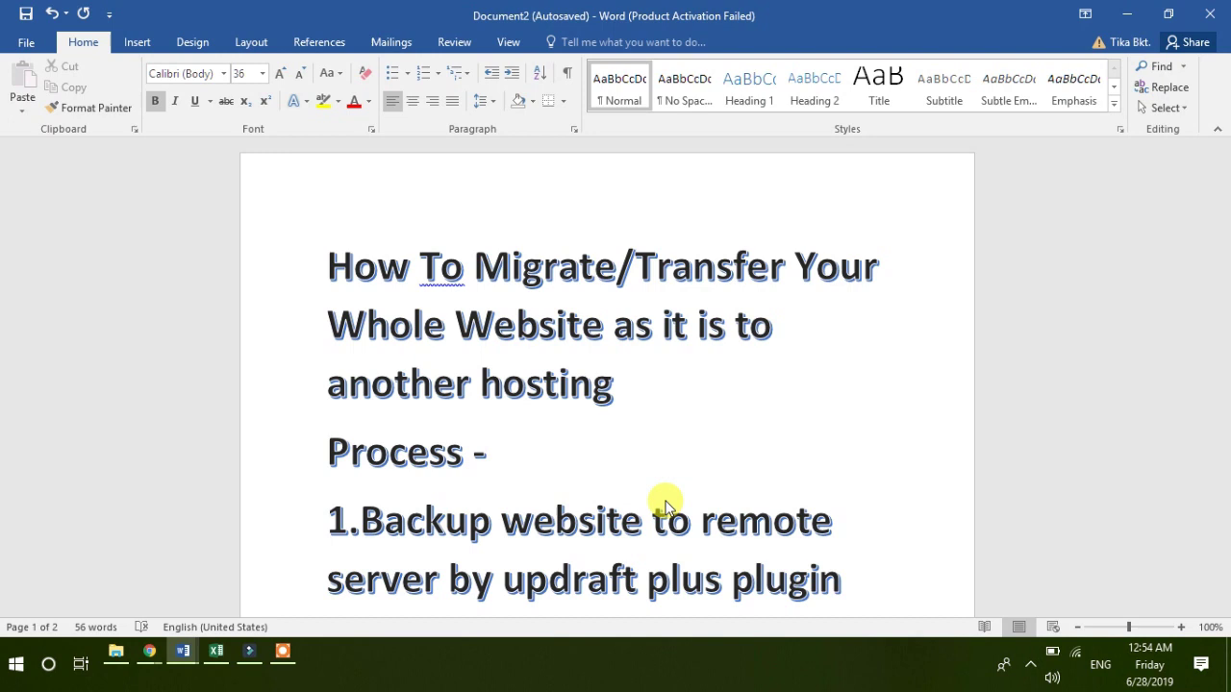
# Step: Step up and down through the outline lines of the steps document, from the title to step 5
pyautogui.press('Down')
pyautogui.press('Down')
pyautogui.press('Down')
pyautogui.press('Down')
pyautogui.press('Down')
pyautogui.press('Down')
pyautogui.press('Down')
pyautogui.press('Down')
pyautogui.press('Down')
pyautogui.press('Down')
pyautogui.press('Down')
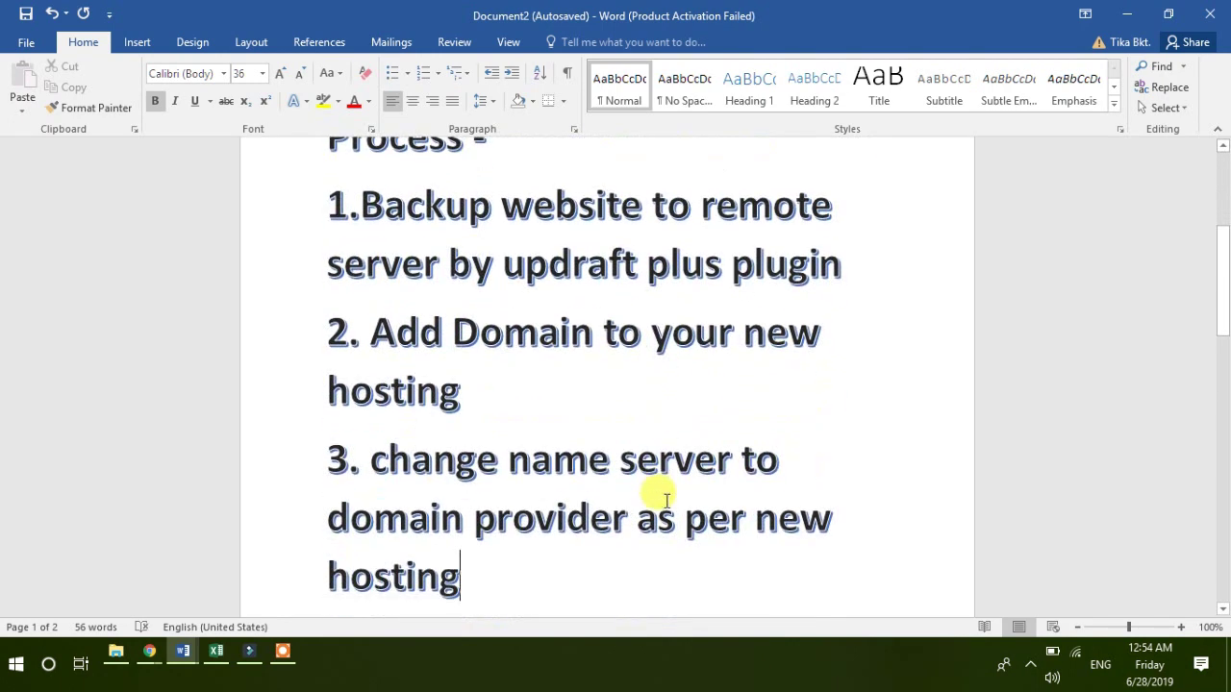
pyautogui.press('Down')
pyautogui.press('Down')
pyautogui.press('Down')
pyautogui.press('Down')
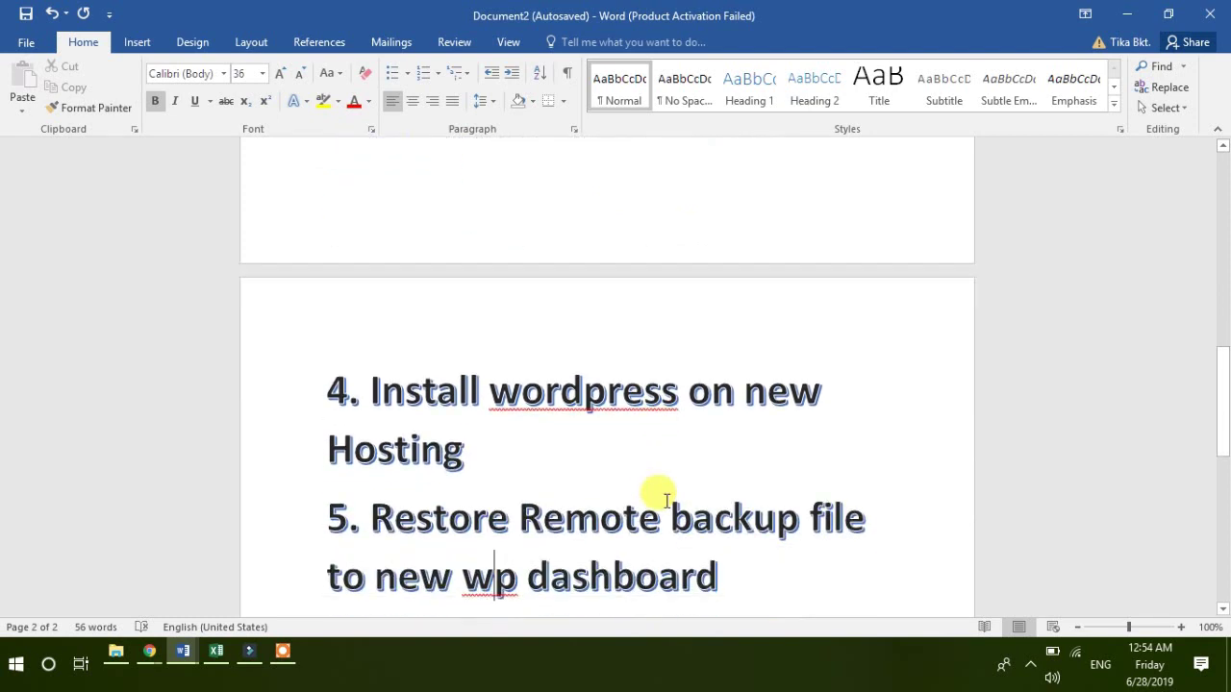
pyautogui.press('Up')
pyautogui.press('Up')
pyautogui.press('Up')
pyautogui.press('Up')
pyautogui.press('Up')
pyautogui.press('Up')
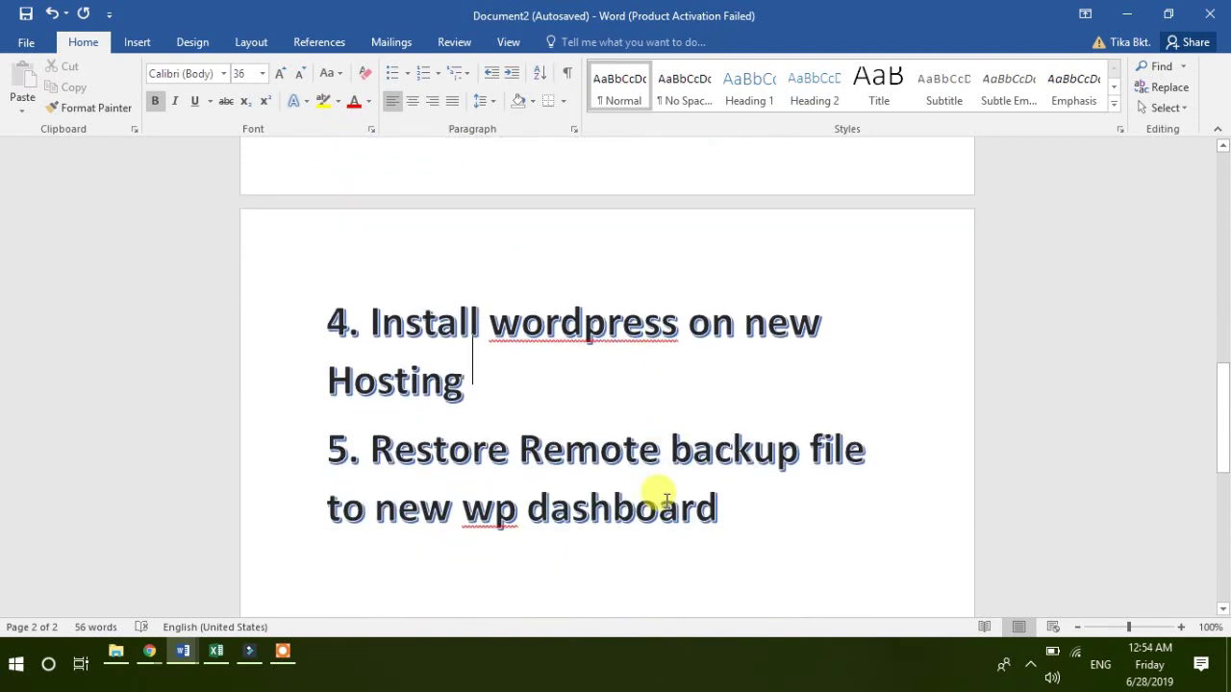
pyautogui.press('Up')
pyautogui.press('Up')
pyautogui.press('Up')
pyautogui.press('Up')
pyautogui.press('Up')
pyautogui.press('Up')
pyautogui.press('Up')
pyautogui.press('Up')
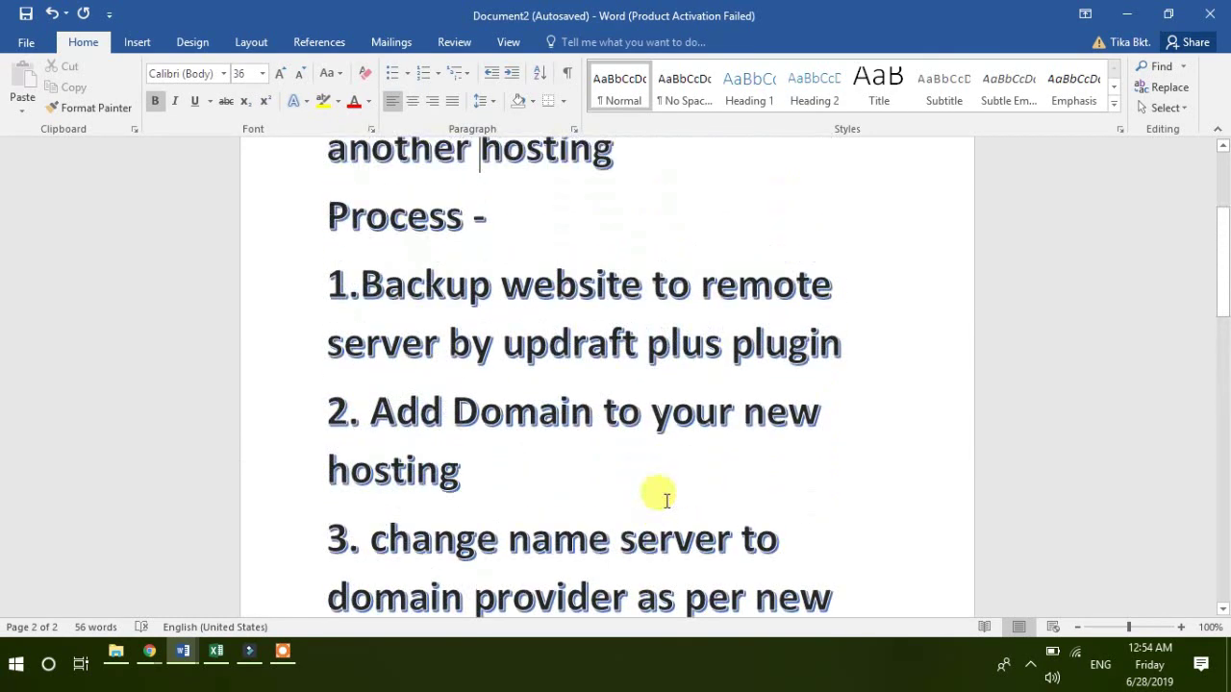
pyautogui.press('Up')
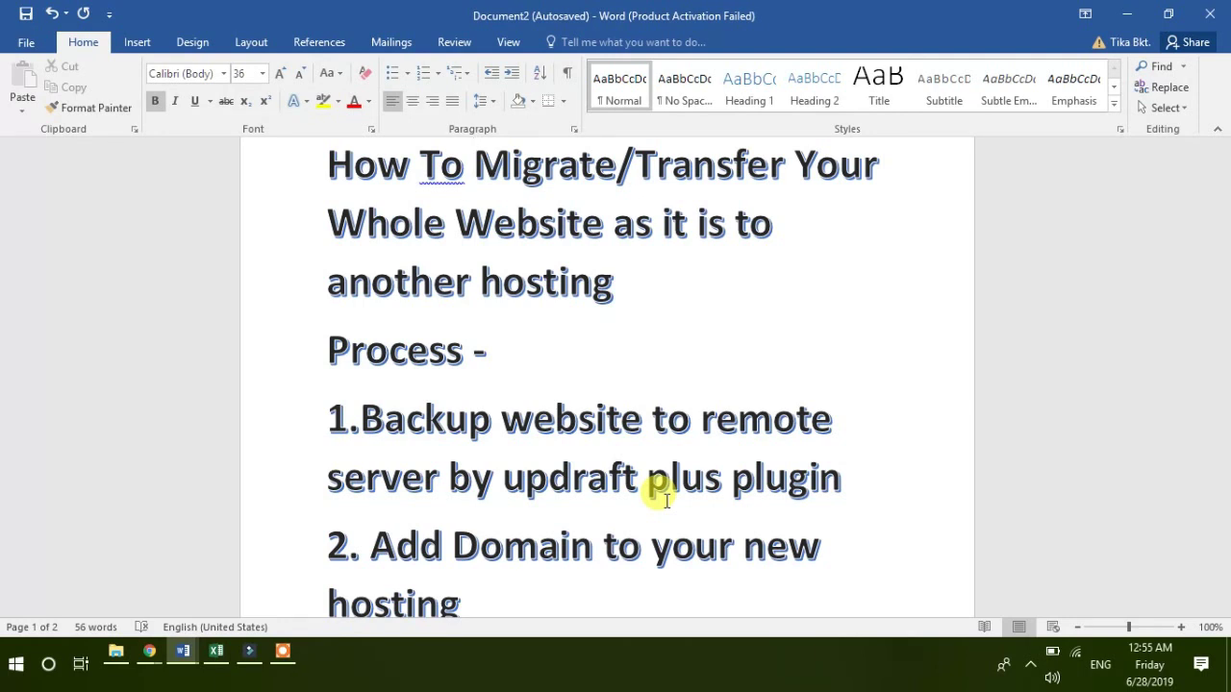
pyautogui.press('Down')
pyautogui.press('Down')
pyautogui.press('Down')
pyautogui.press('Down')
pyautogui.press('Down')
pyautogui.press('Down')
pyautogui.press('Up')
pyautogui.press('Up')
pyautogui.press('Up')
pyautogui.press('Up')
pyautogui.press('Down')
pyautogui.press('Down')
pyautogui.press('Down')
pyautogui.press('Down')
pyautogui.press('Down')
pyautogui.press('Down')
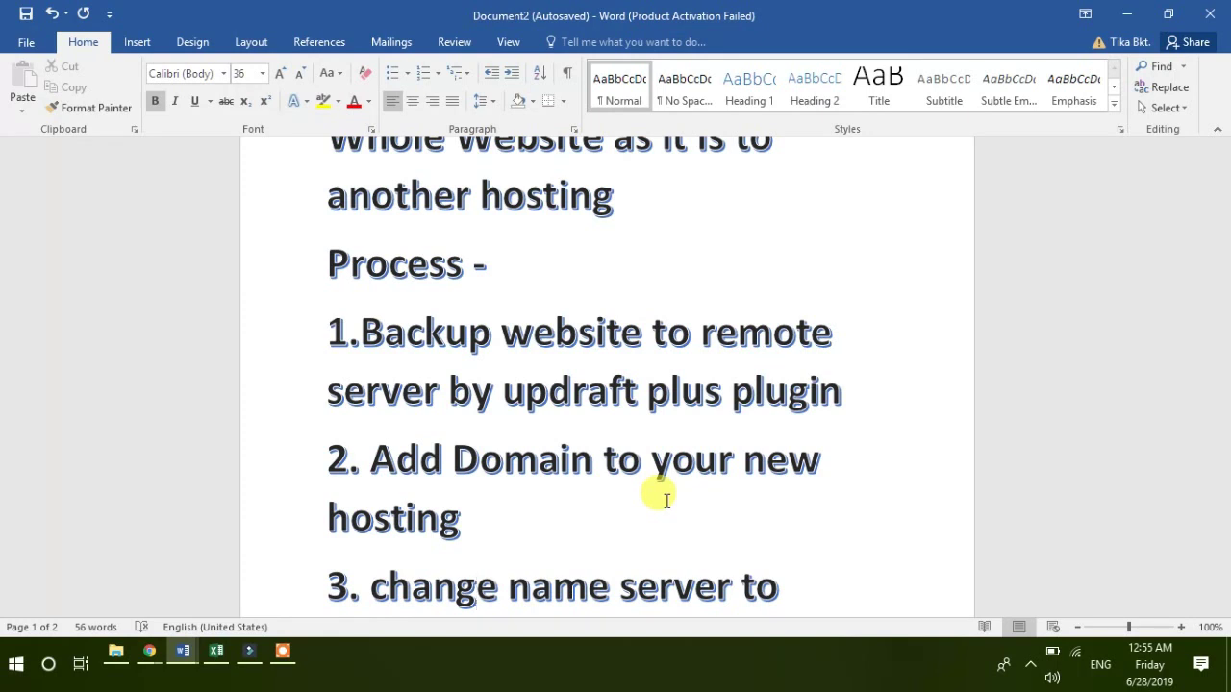
pyautogui.press('Up')
pyautogui.press('Down')
pyautogui.press('Down')
pyautogui.press('Down')
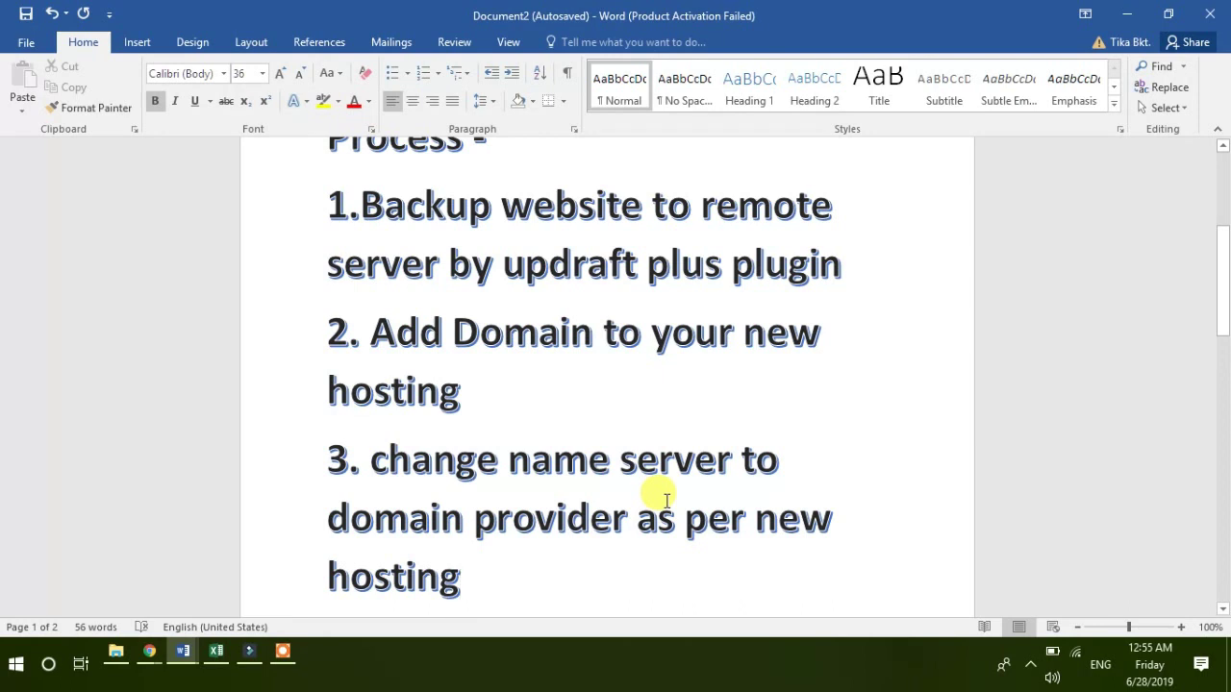
pyautogui.press('Down')
pyautogui.press('Down')
pyautogui.press('Down')
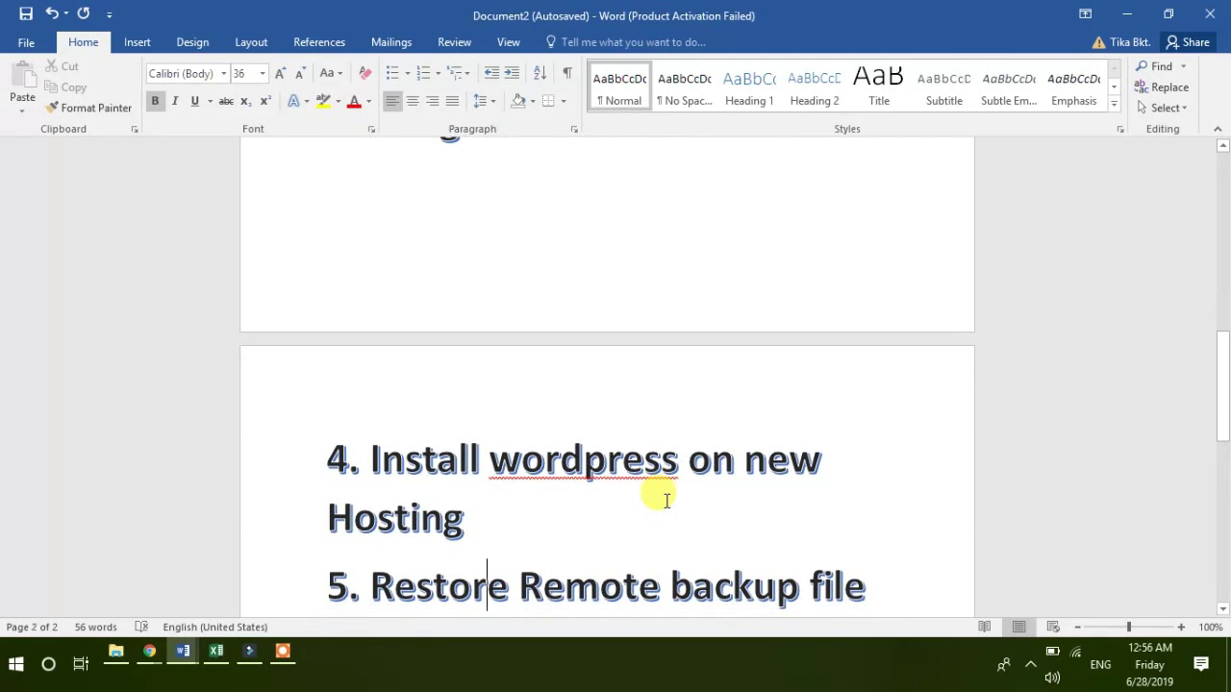
pyautogui.press('Down')
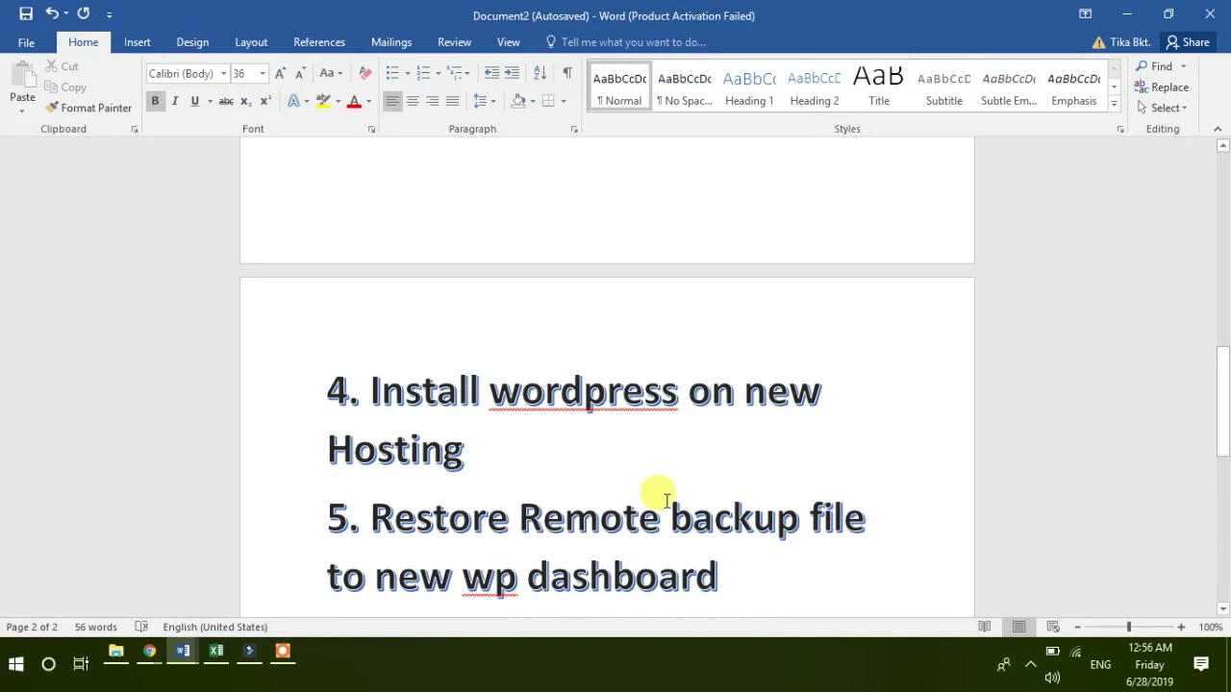
pyautogui.press('Down')
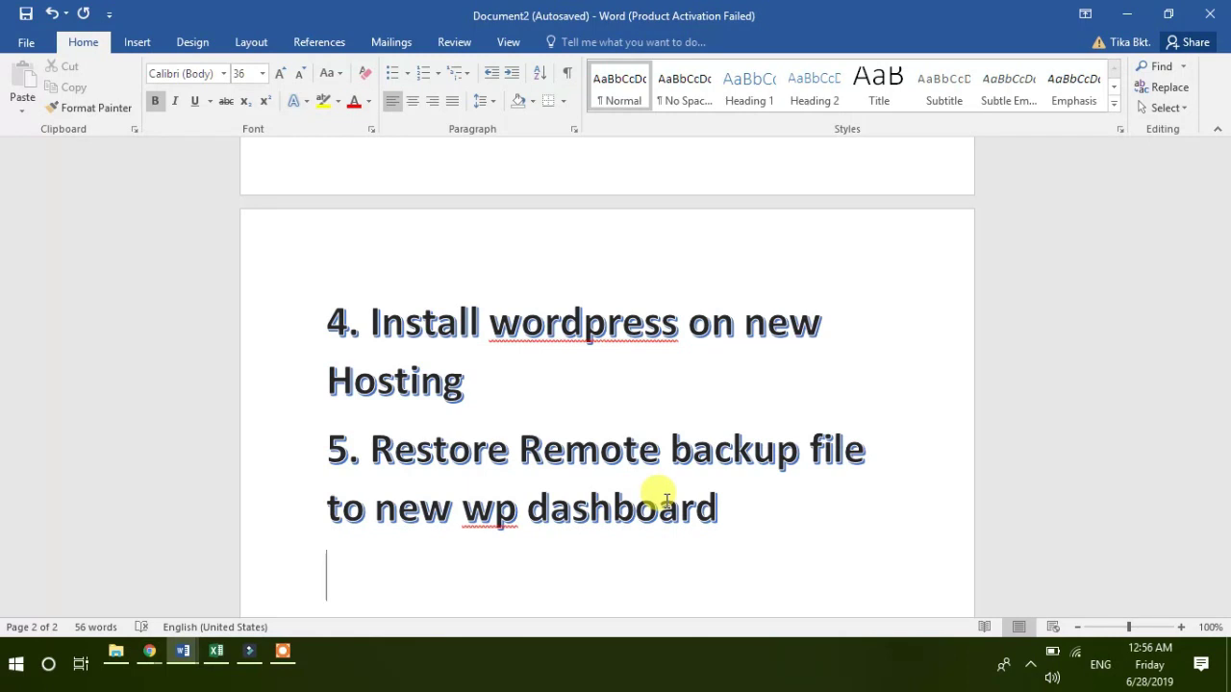
pyautogui.press('Up')
pyautogui.press('Up')
pyautogui.press('Up')
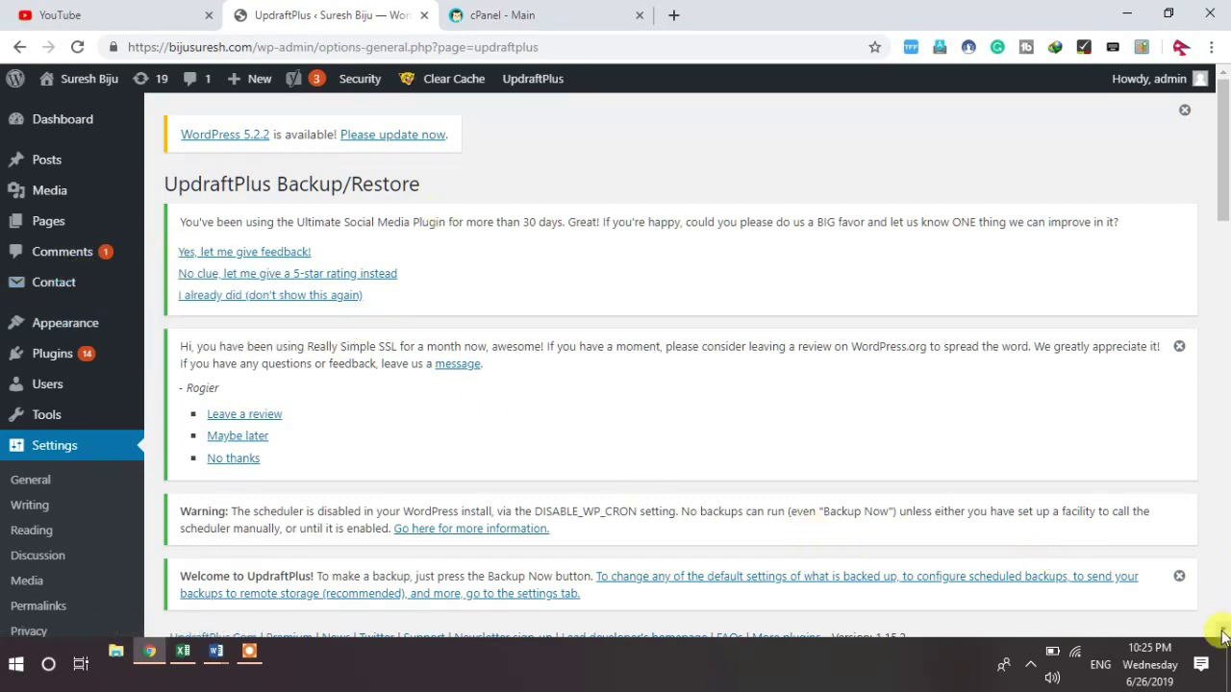
# Step: From the Plugins list, open the UpdraftPlus - Backup/Restore Settings tab
pyautogui.scroll(-6, 1224, 637)
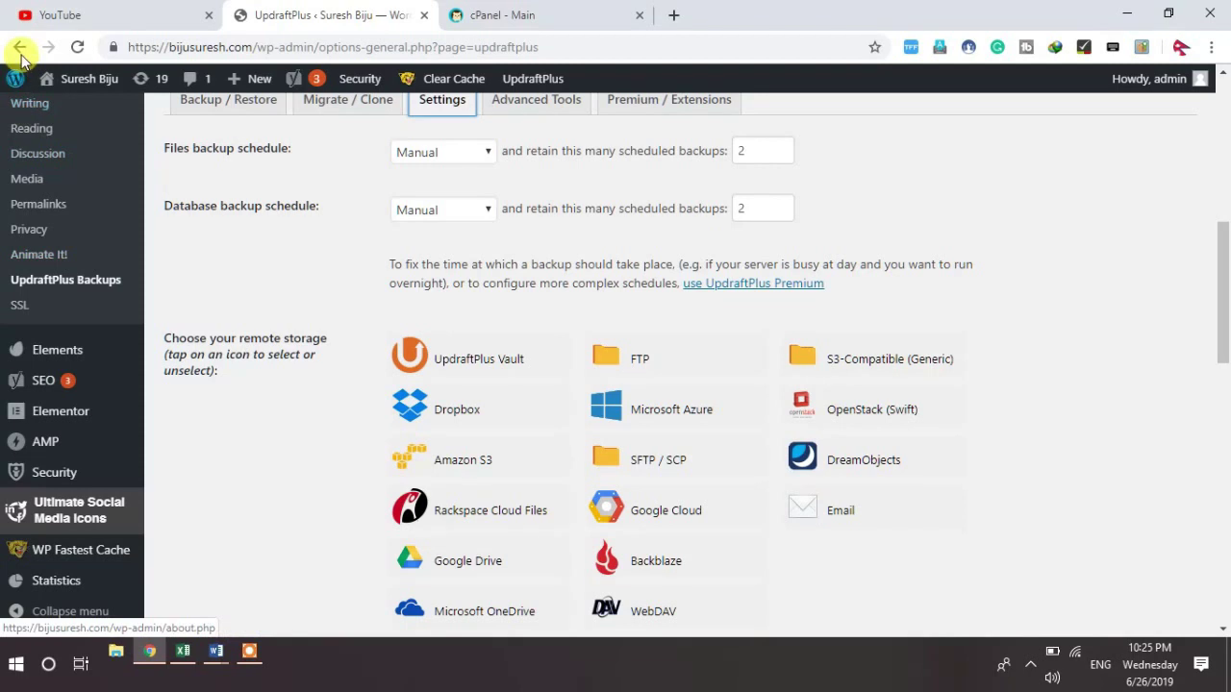
pyautogui.click(20, 48)
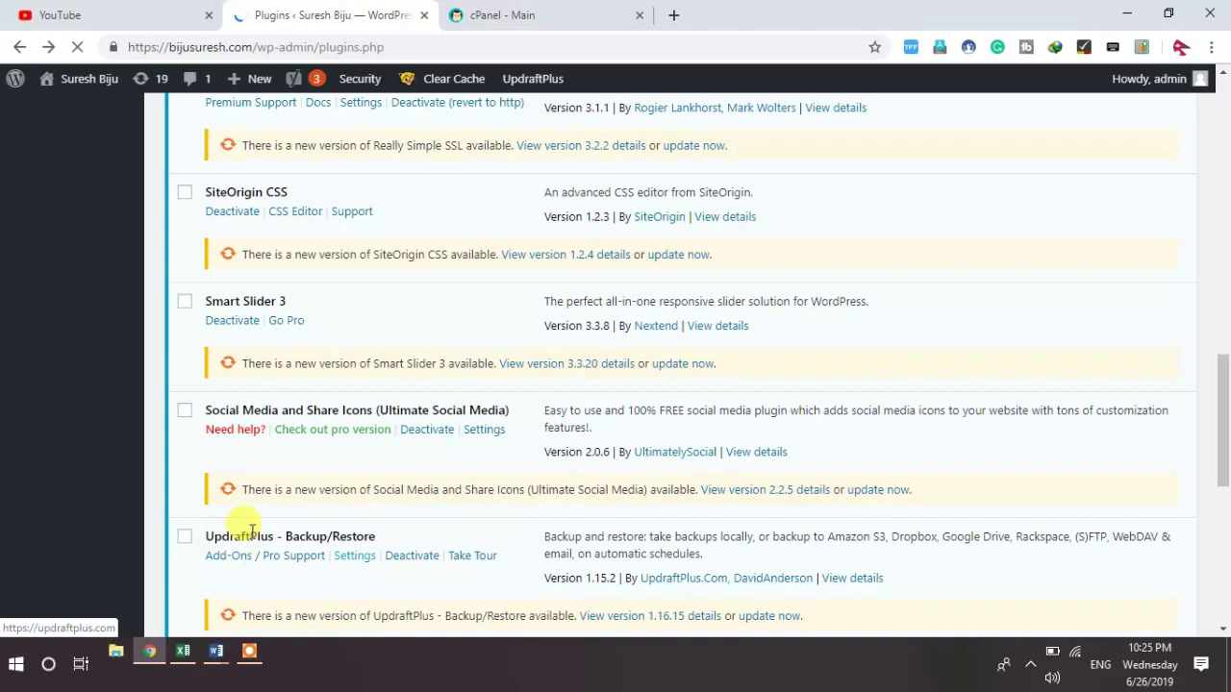
pyautogui.click(355, 557)
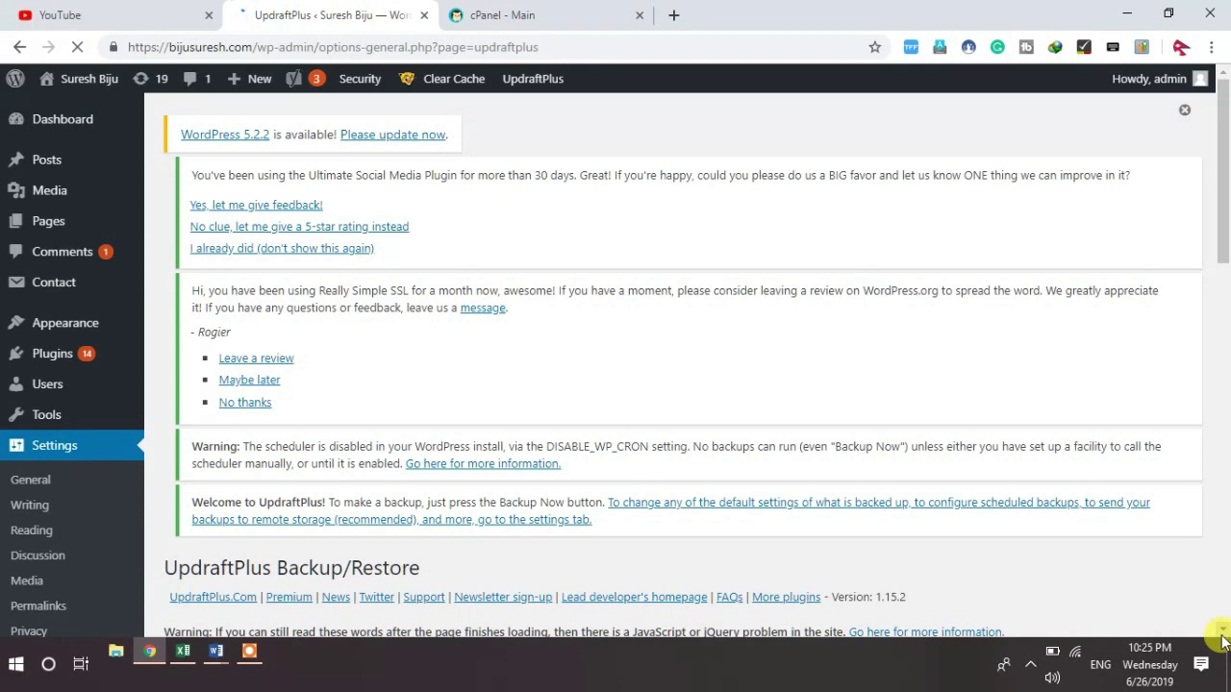
pyautogui.click(1222, 632)
pyautogui.click(1222, 631)
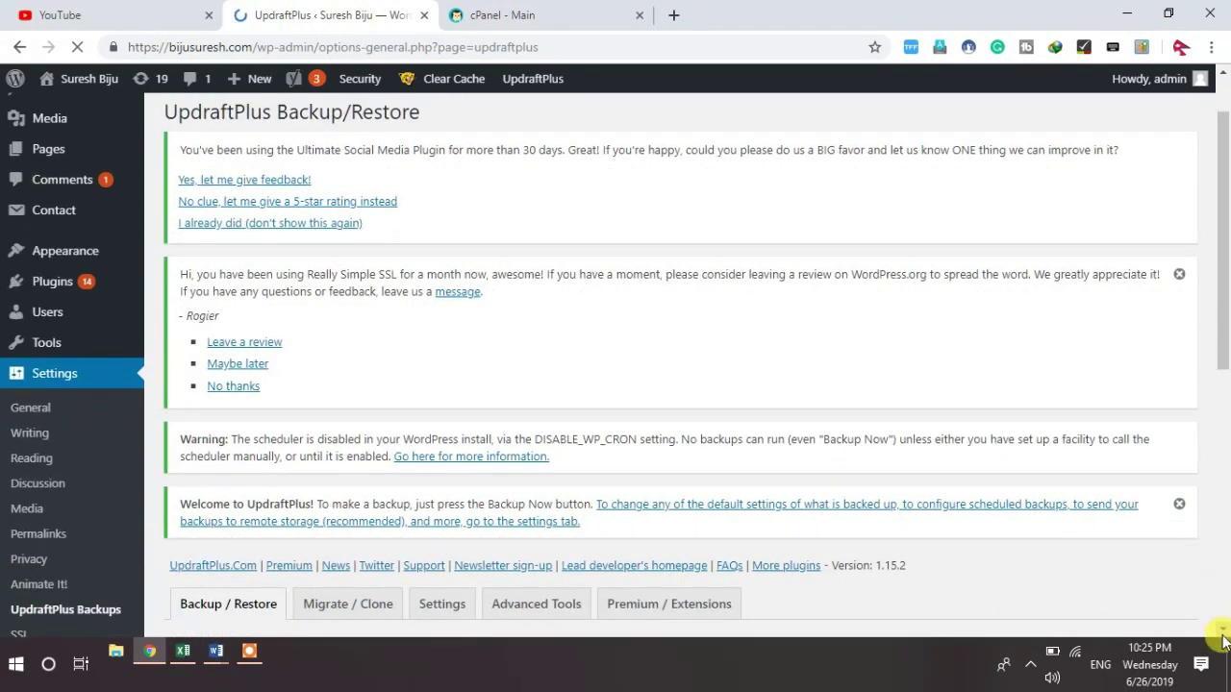
pyautogui.scroll(-5, 1222, 632)
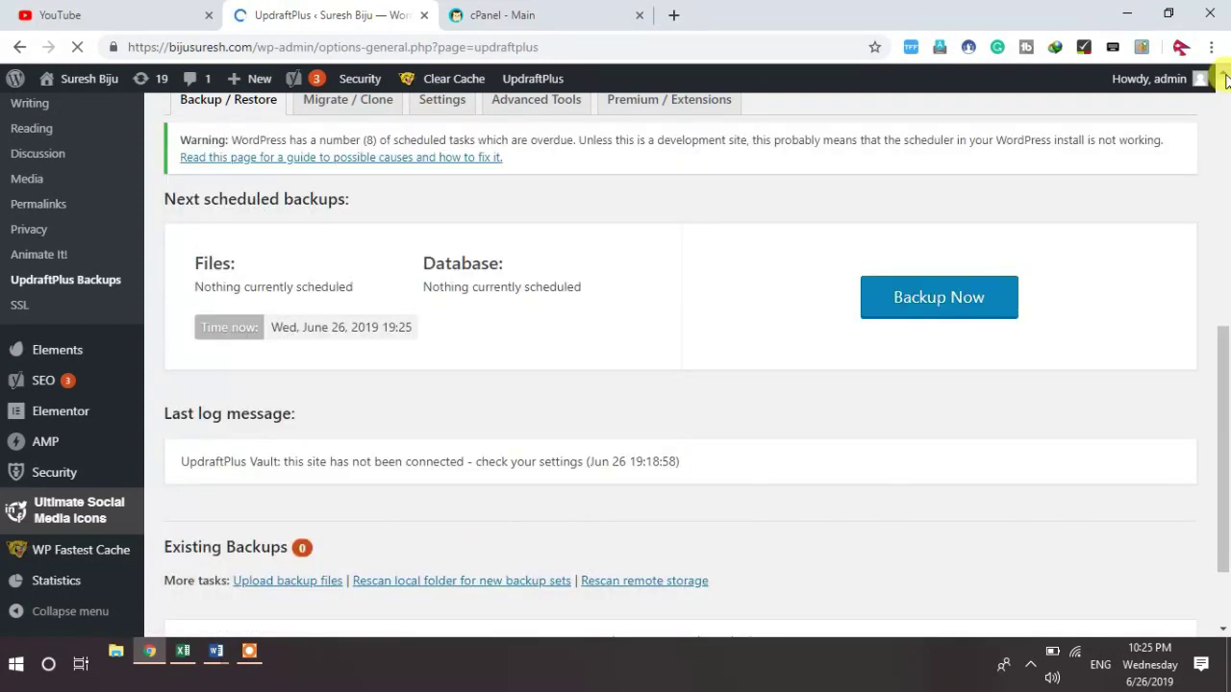
pyautogui.click(1224, 75)
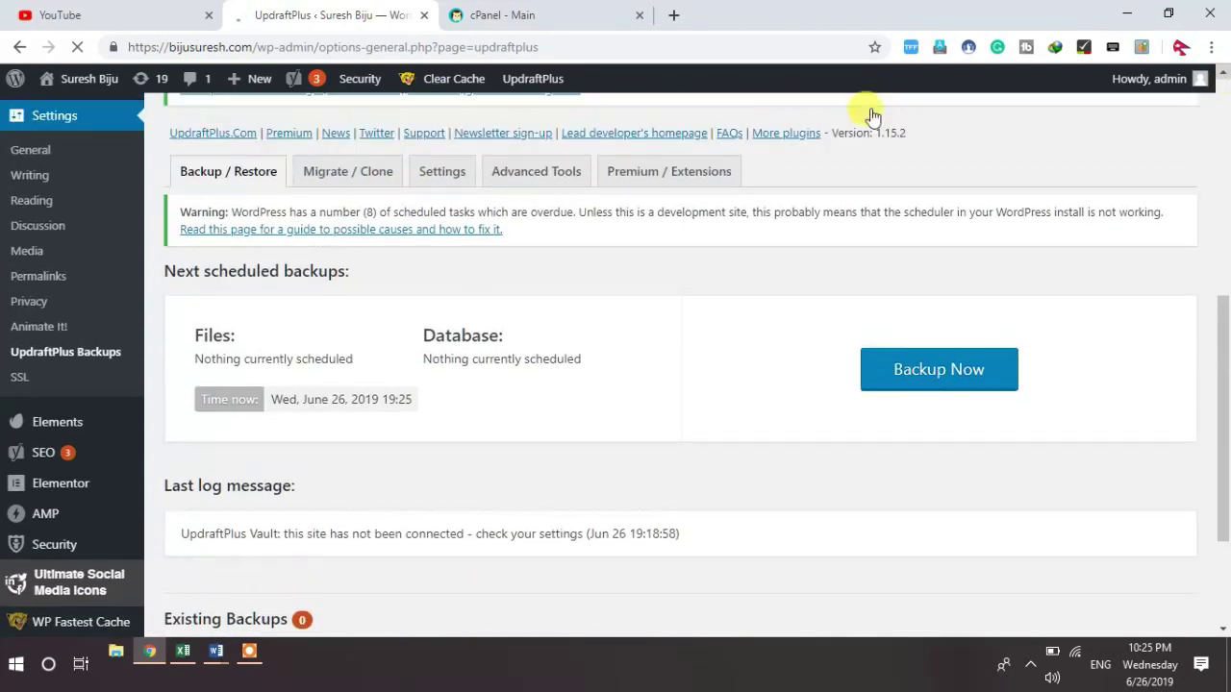
pyautogui.click(444, 173)
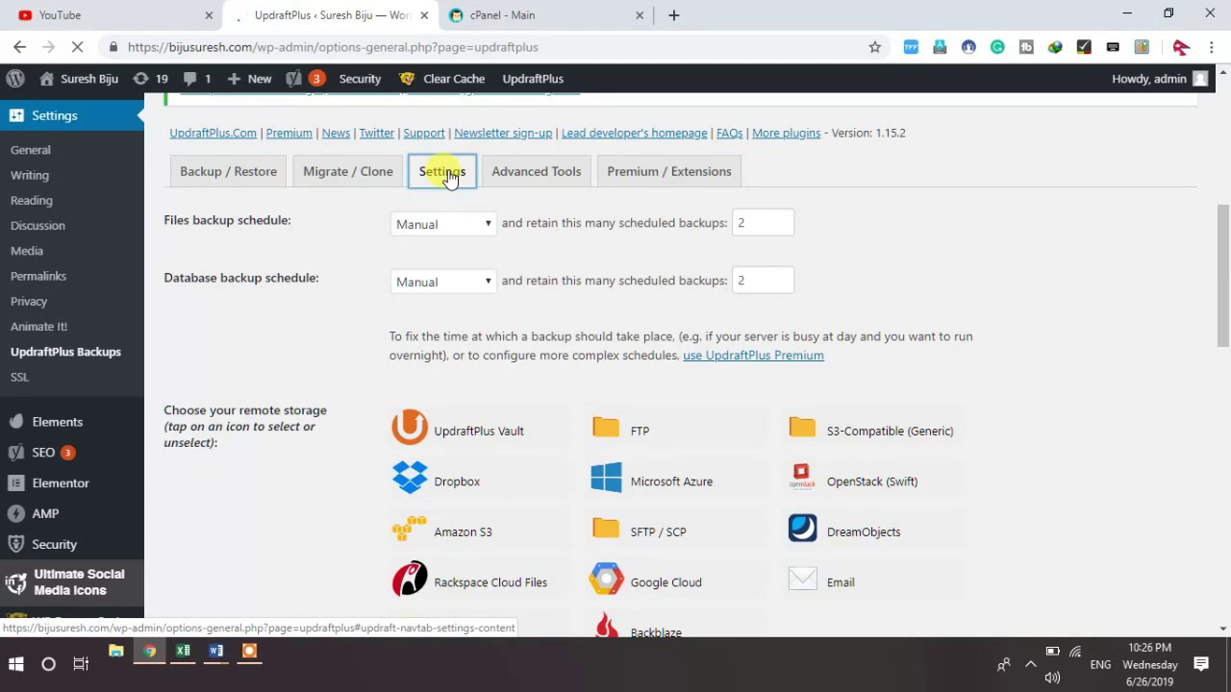
# Step: Under 'Choose your remote storage', select the Google Drive icon
pyautogui.click(1222, 629)
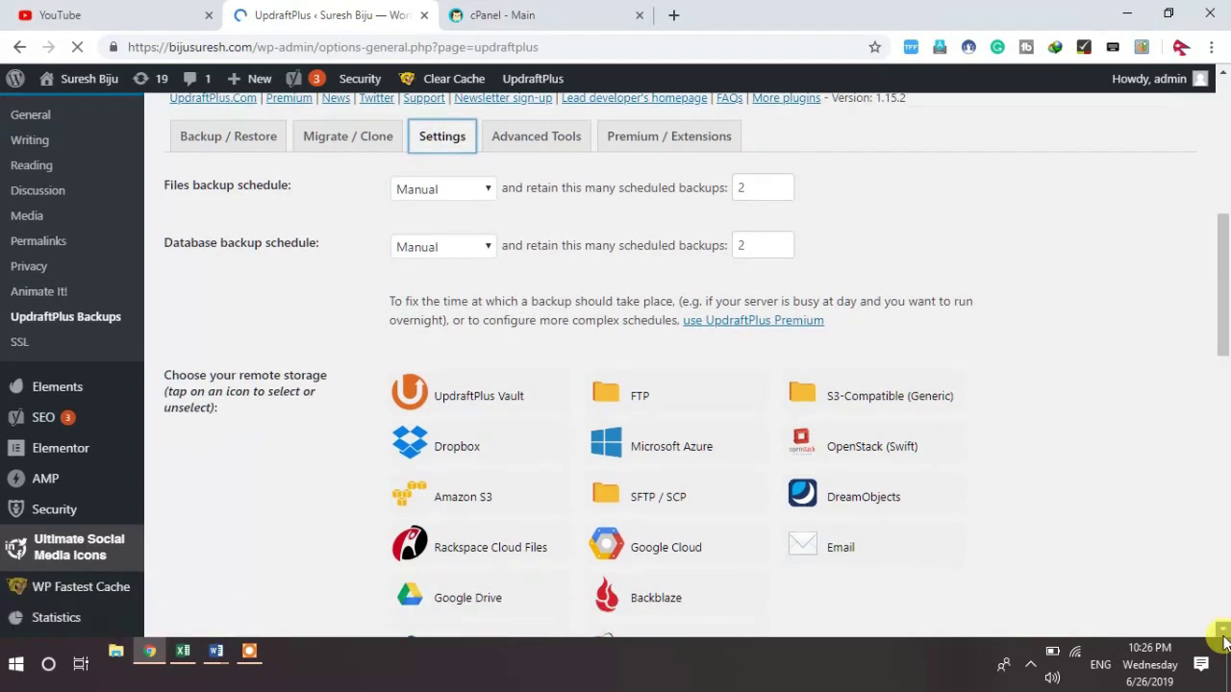
pyautogui.scroll(-3, 1222, 636)
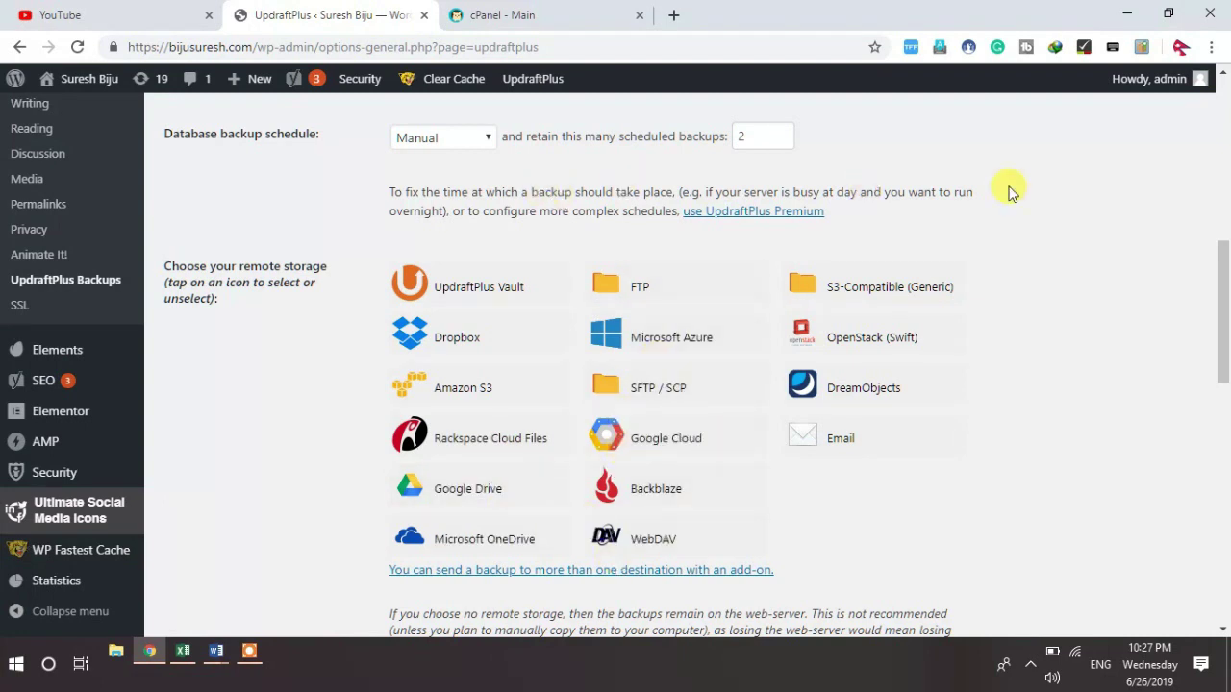
pyautogui.scroll(1, 1219, 77)
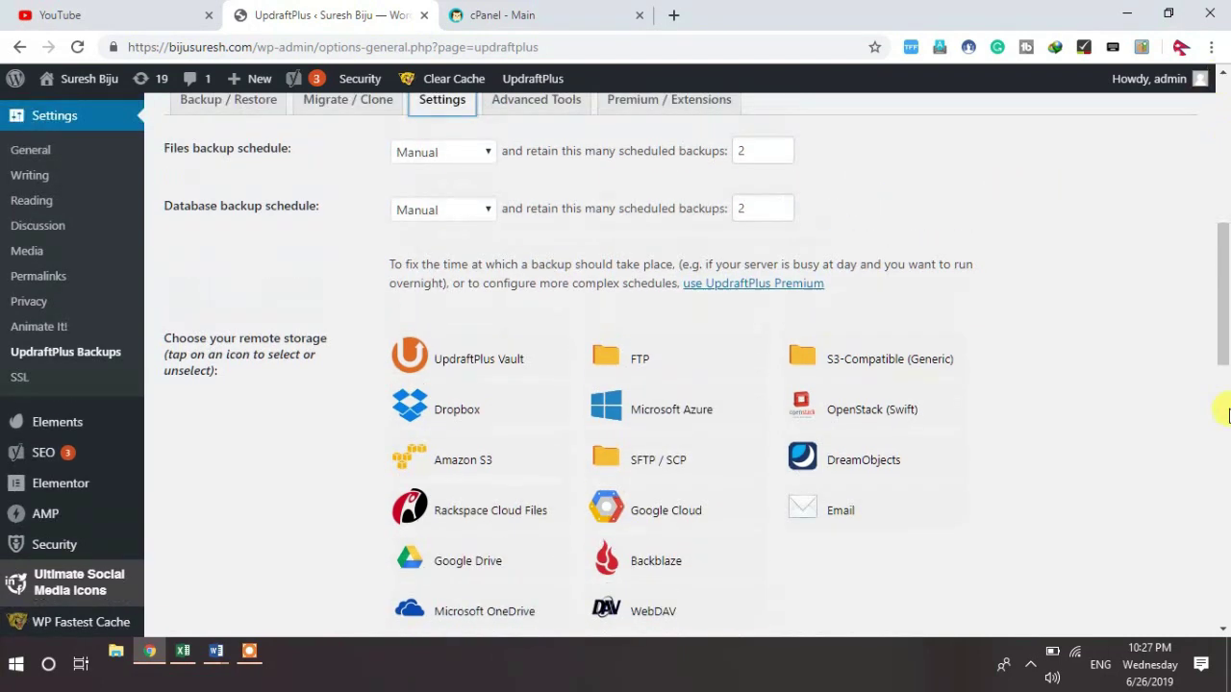
pyautogui.scroll(-1, 1223, 626)
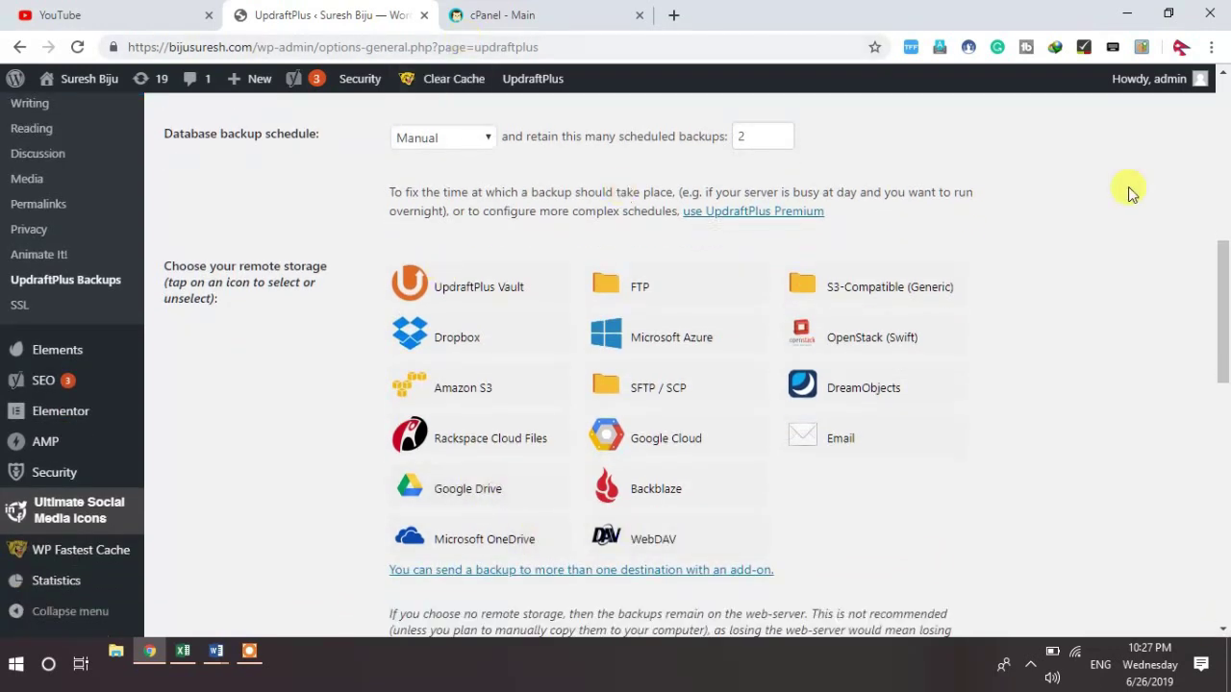
pyautogui.scroll(2, 1219, 73)
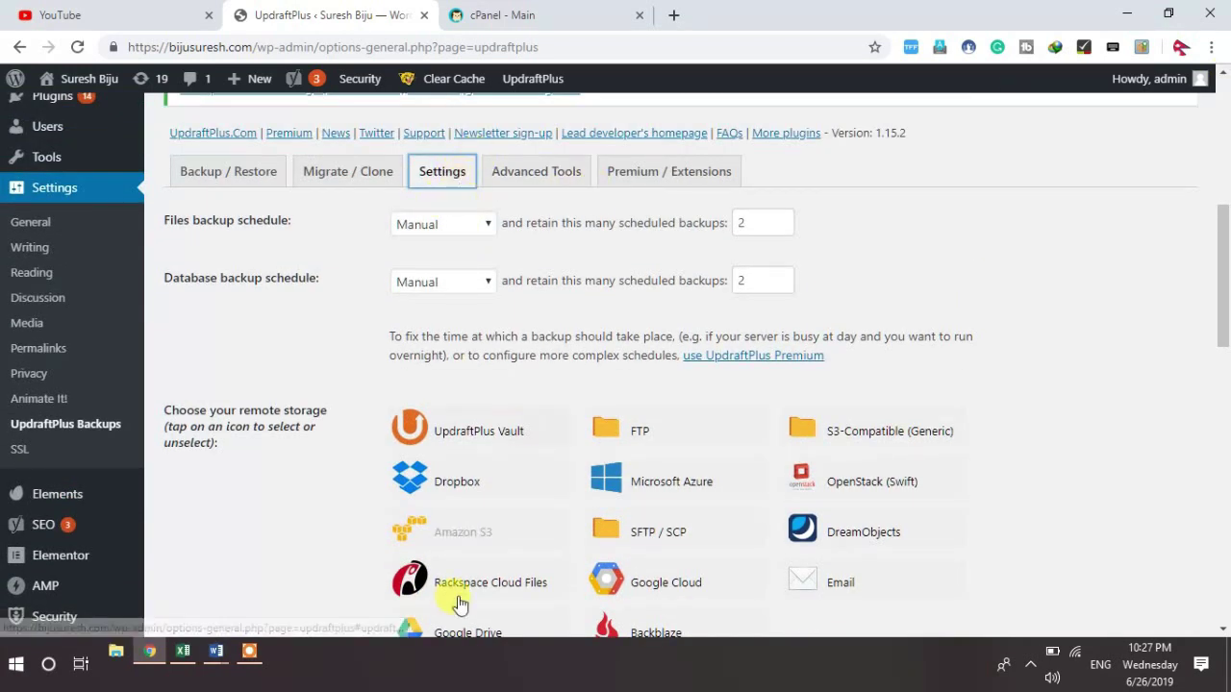
pyautogui.click(1223, 631)
pyautogui.click(1223, 631)
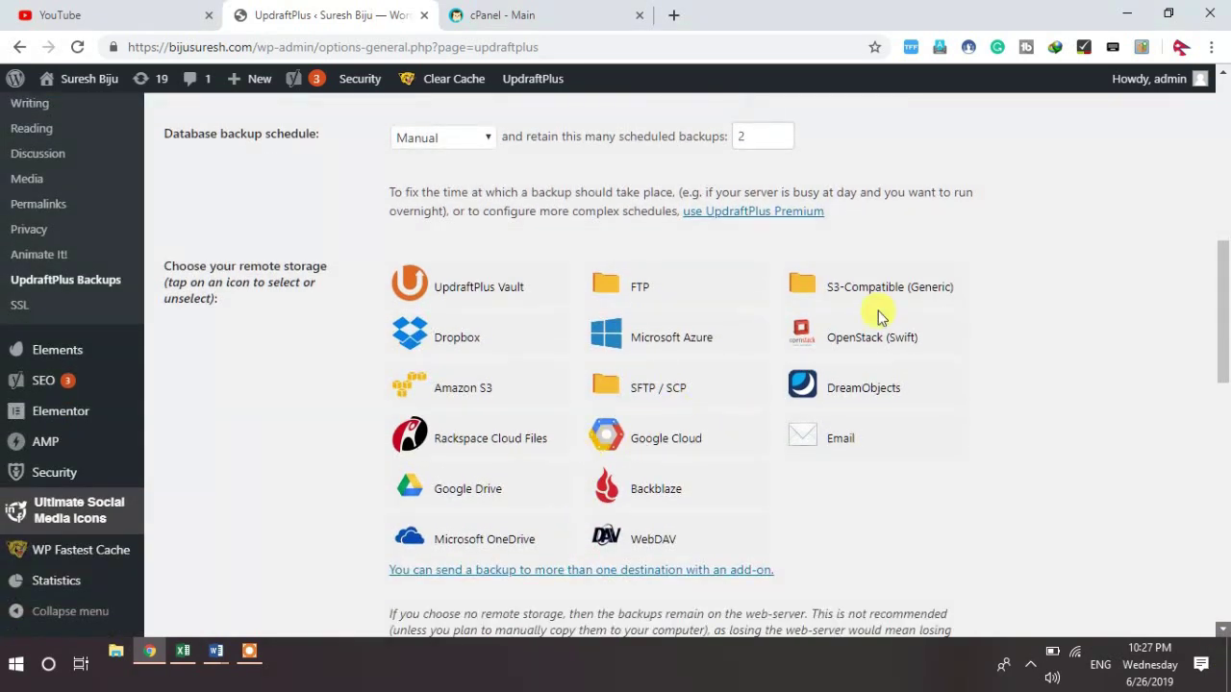
pyautogui.click(450, 498)
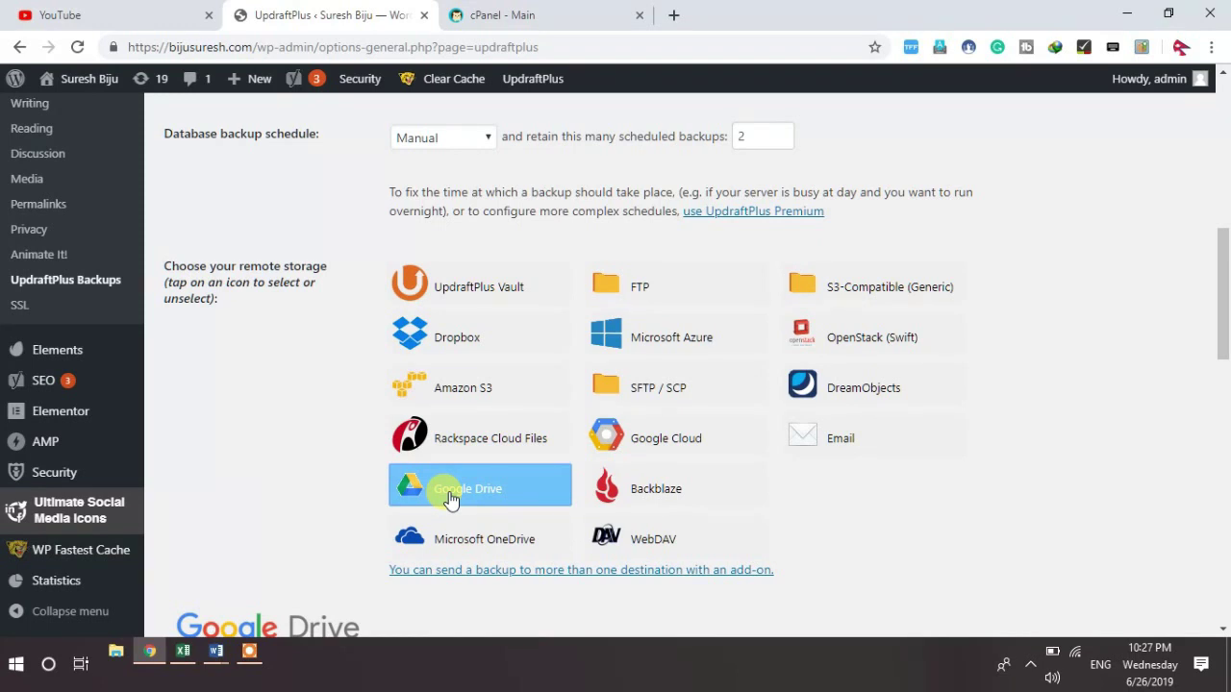
# Step: Keep Google Drive selected as remote storage and save the UpdraftPlus settings
pyautogui.click(450, 500)
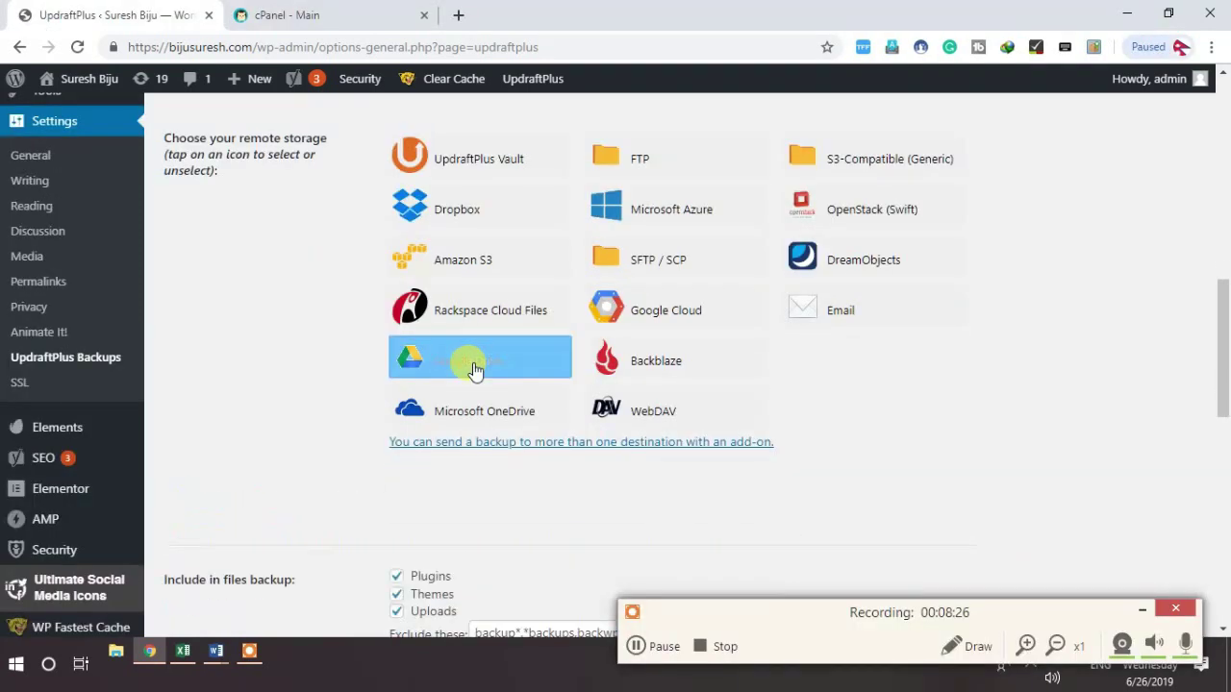
pyautogui.click(471, 366)
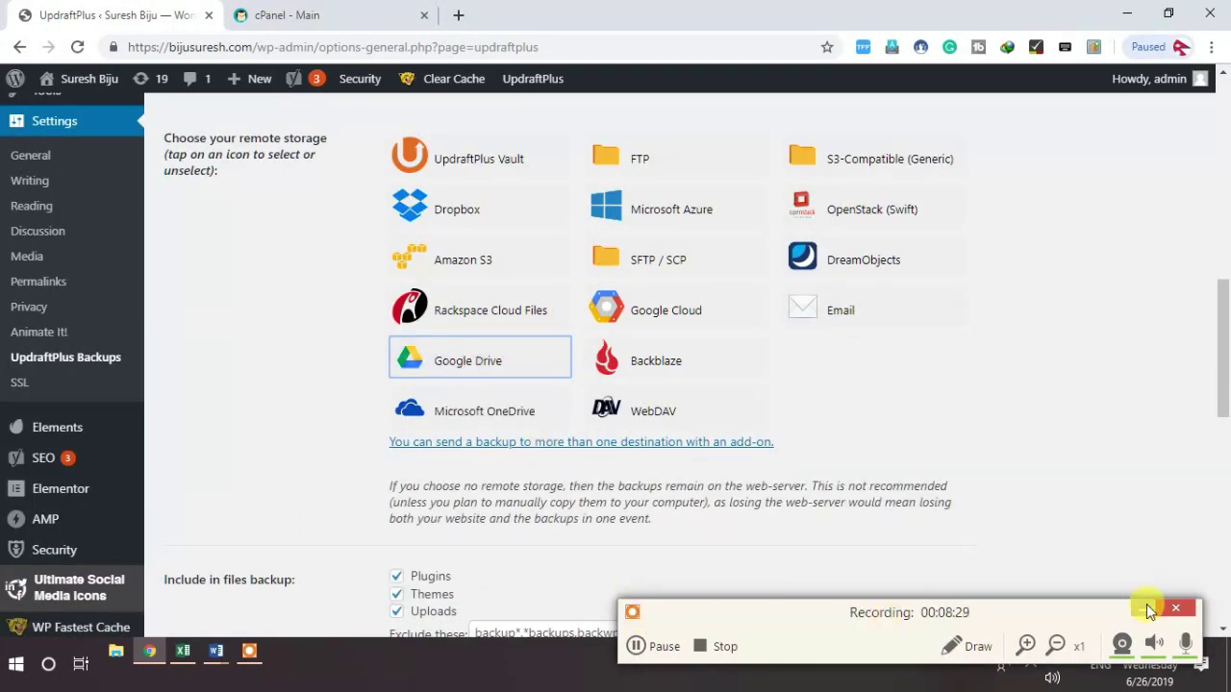
pyautogui.click(1142, 610)
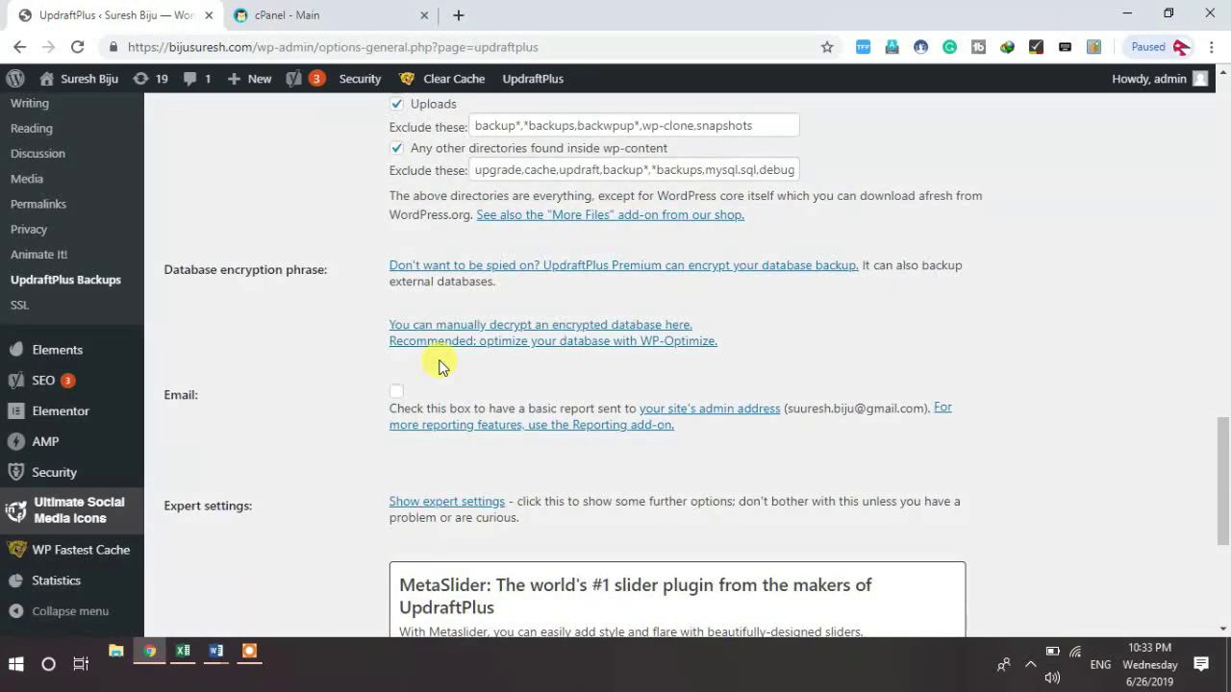
pyautogui.scroll(-1, 439, 365)
pyautogui.scroll(4, 439, 365)
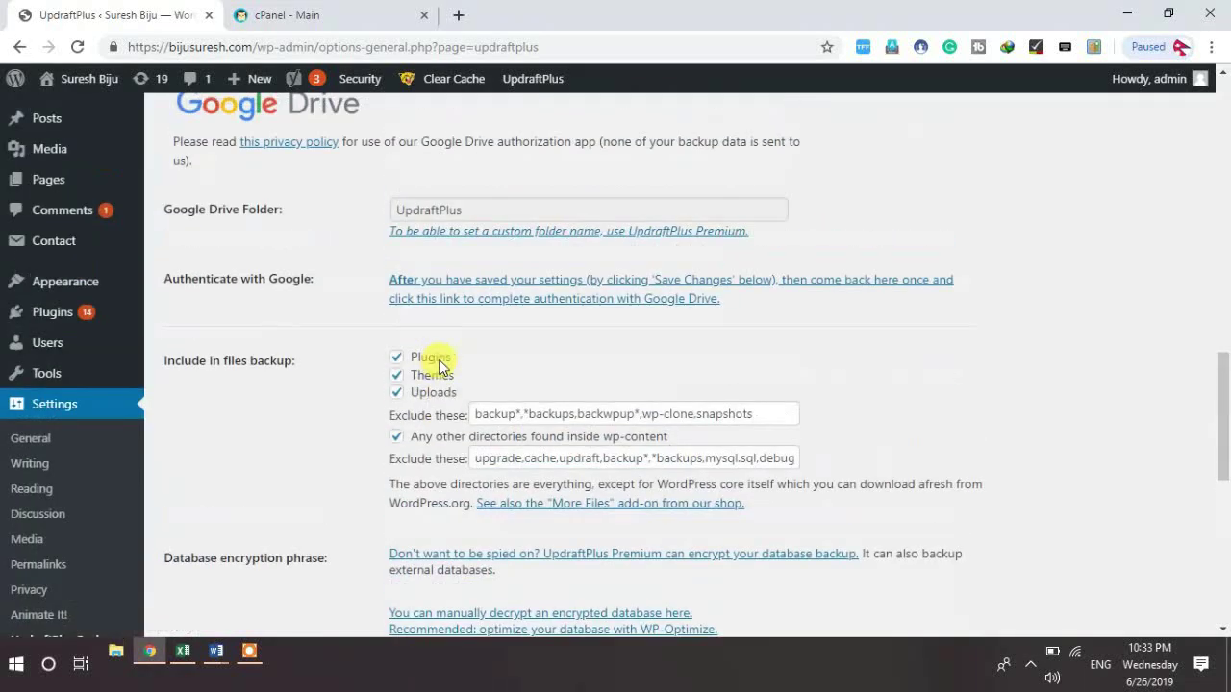
pyautogui.scroll(-5, 440, 366)
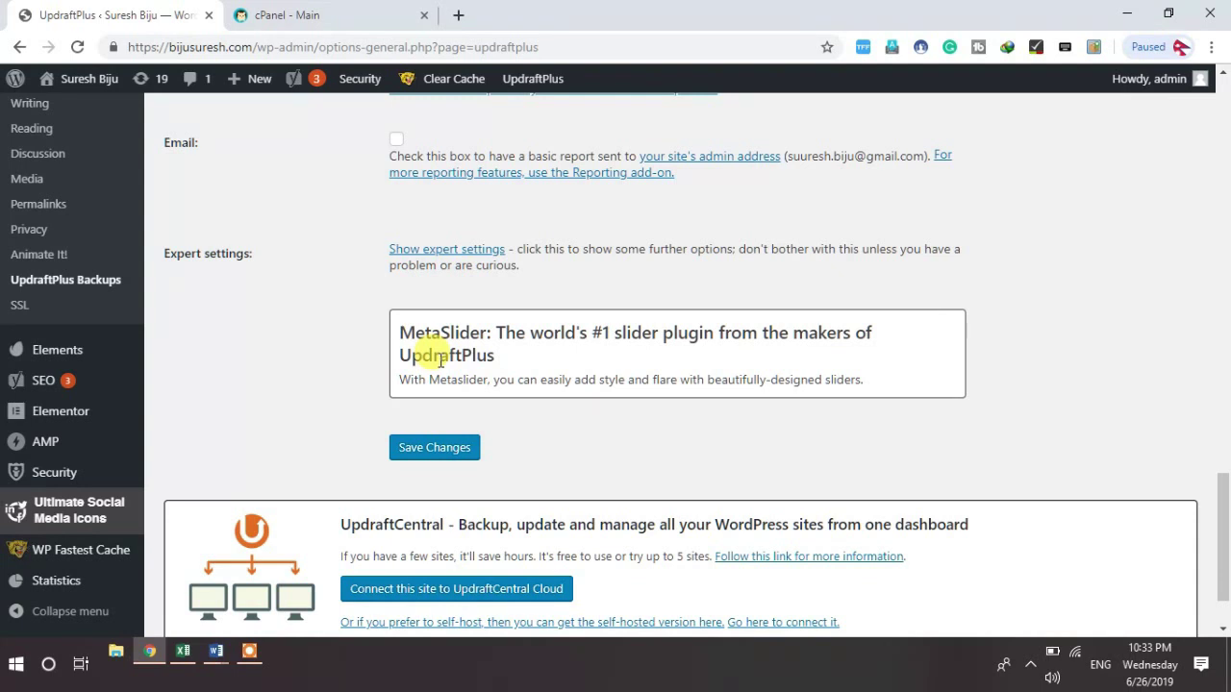
pyautogui.click(434, 448)
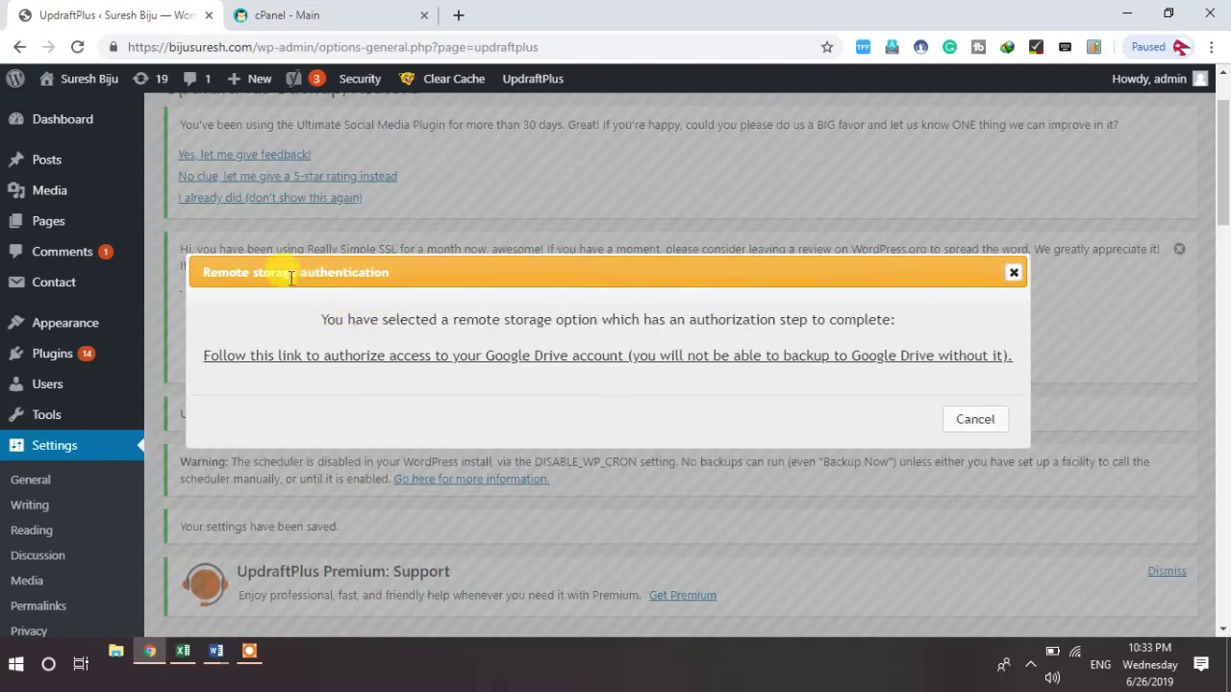
# Step: Follow the authorization link, sign in with the Google account's password, and allow UpdraftPlus access
pyautogui.click(534, 358)
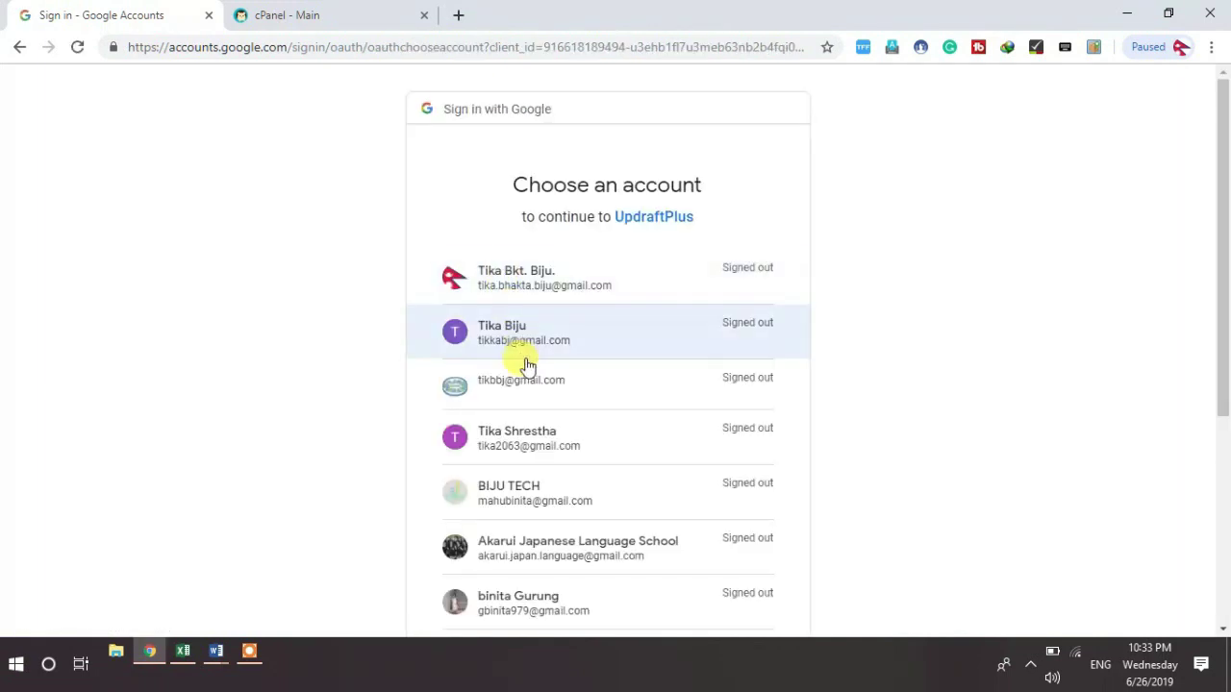
pyautogui.click(516, 289)
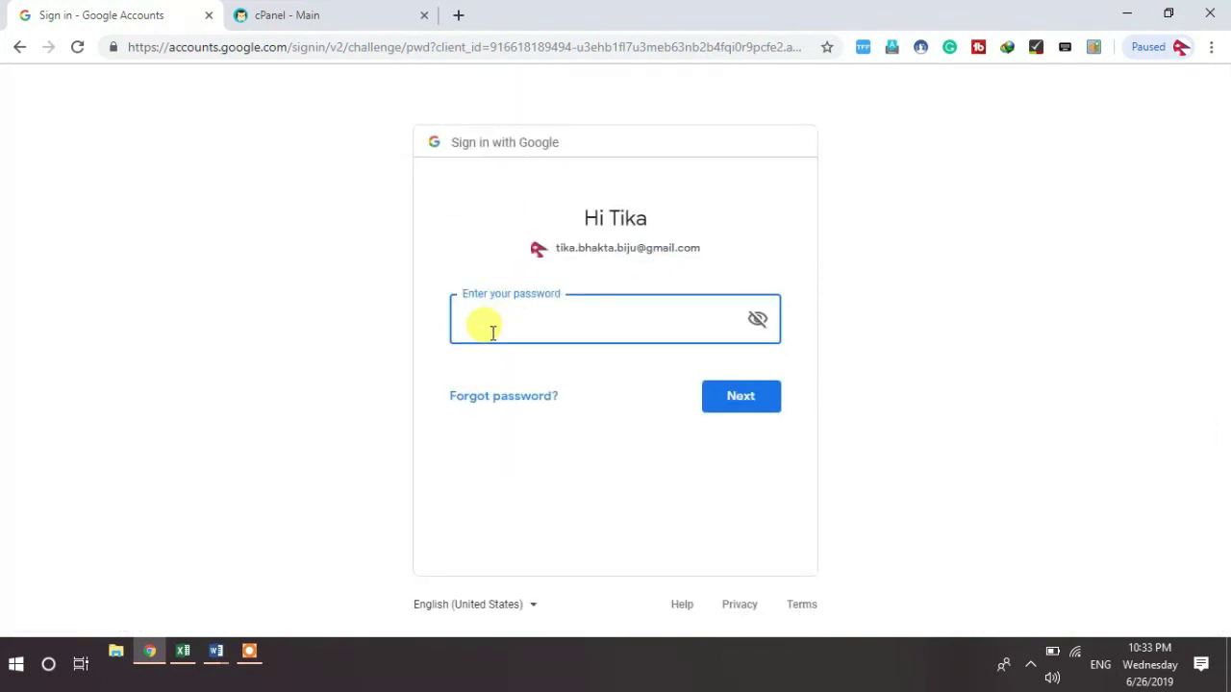
pyautogui.write('•••••••••')
pyautogui.press('Return')
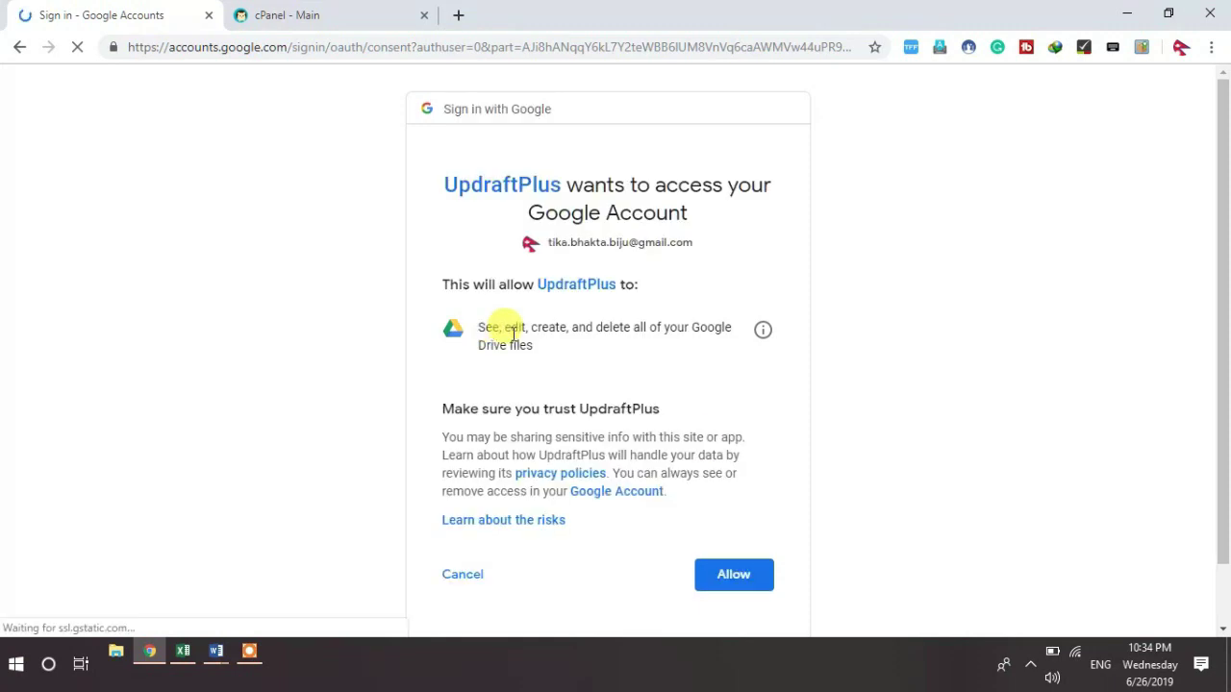
pyautogui.click(734, 583)
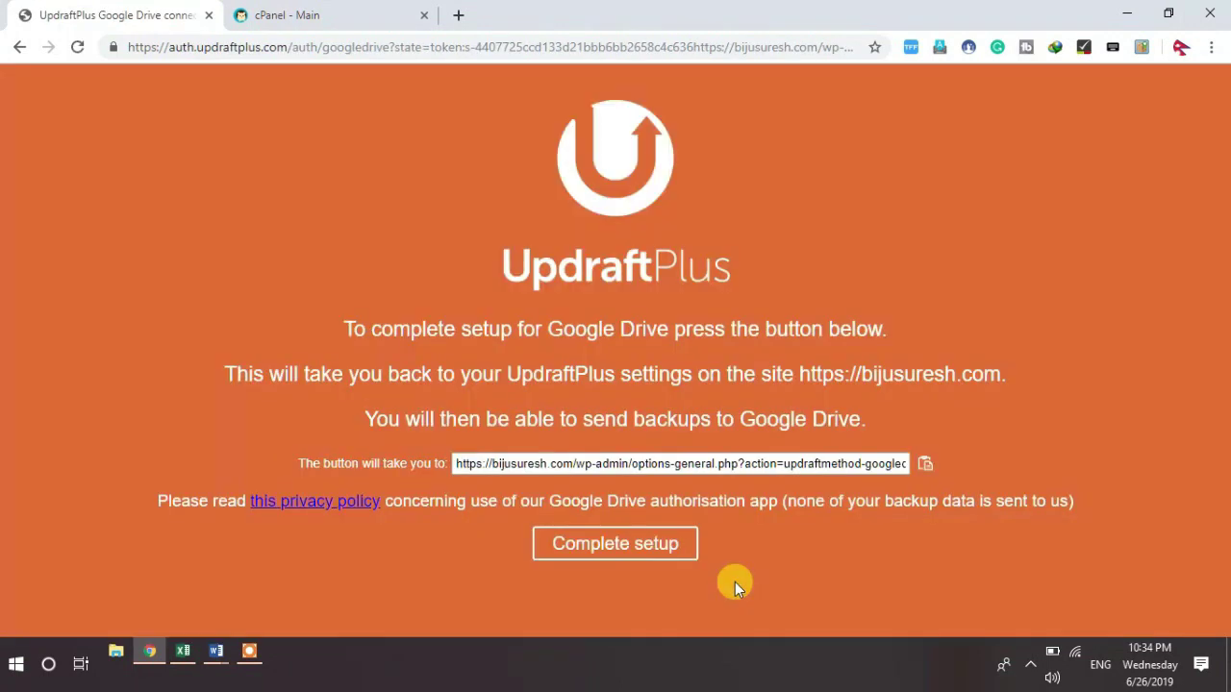
# Step: Complete the Google Drive setup, confirming authentication with 15270.9 MB available
pyautogui.click(623, 556)
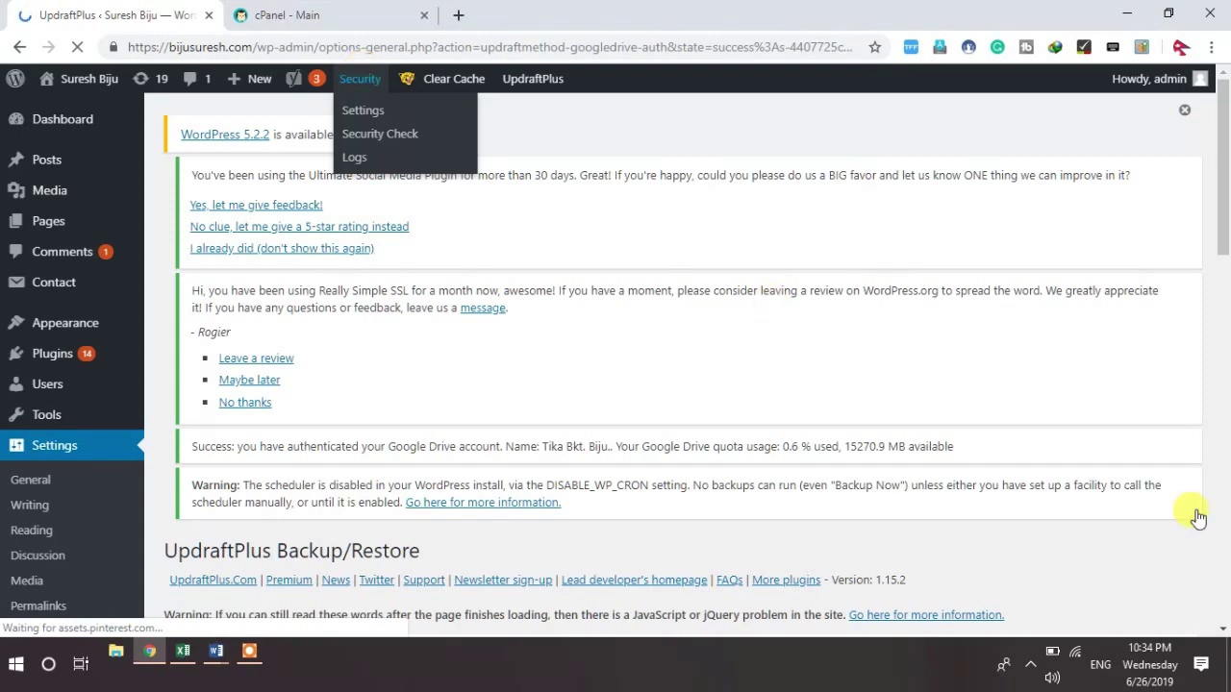
pyautogui.click(1223, 631)
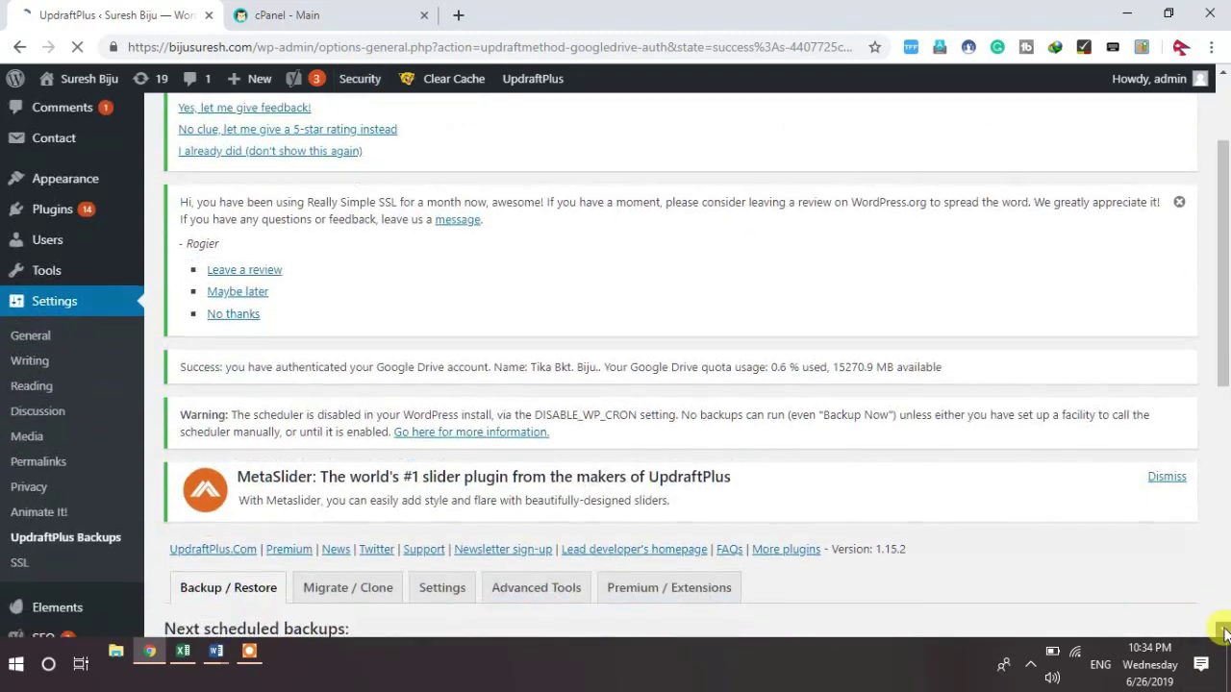
pyautogui.moveTo(1224, 632); pyautogui.dragTo(1224, 631)
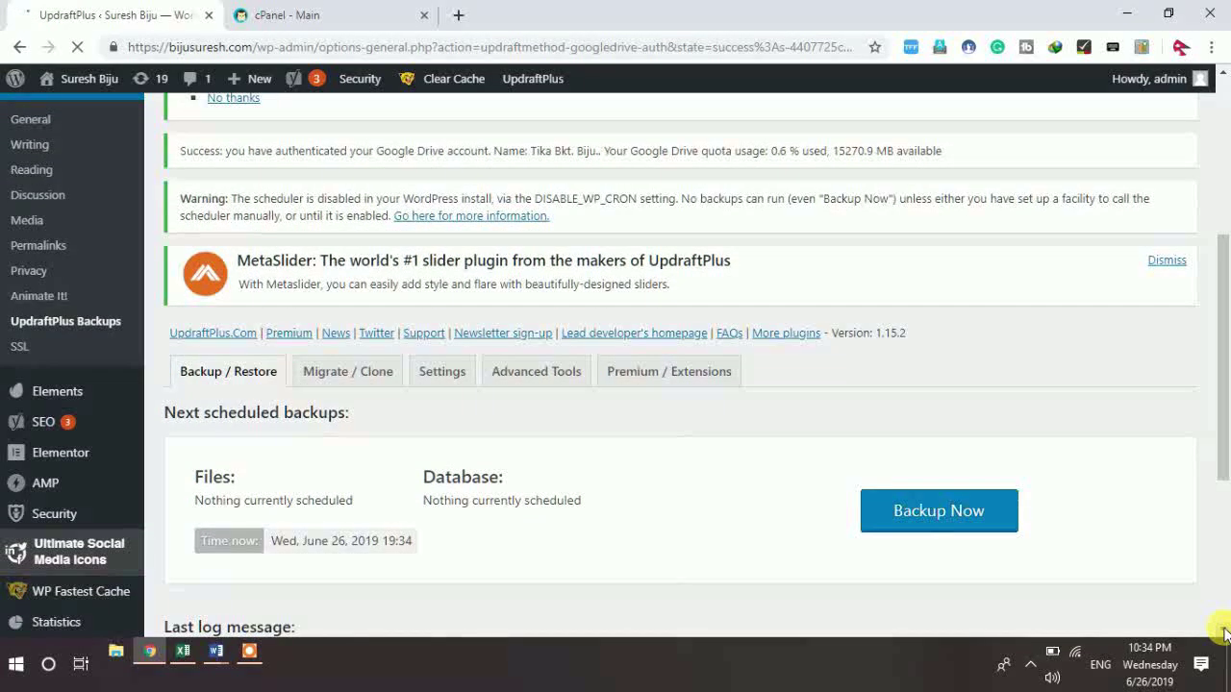
# Step: Run a one-time Backup Now including the database, files and remote storage
pyautogui.click(948, 521)
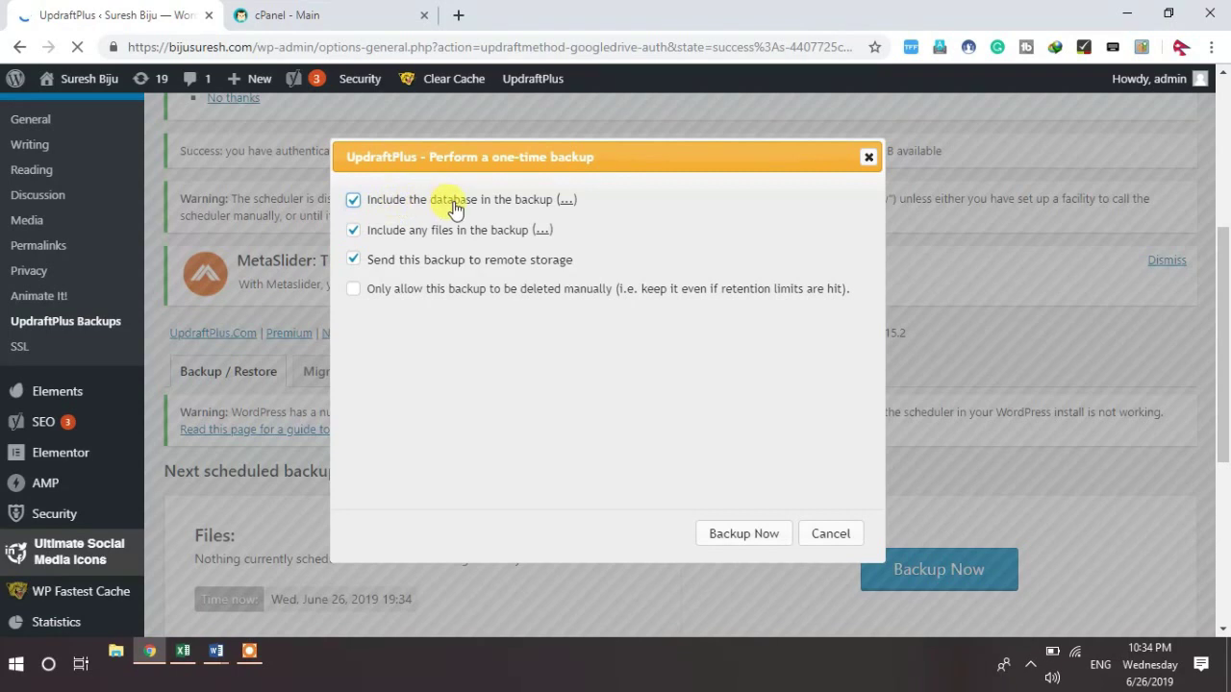
pyautogui.click(353, 201)
pyautogui.click(354, 201)
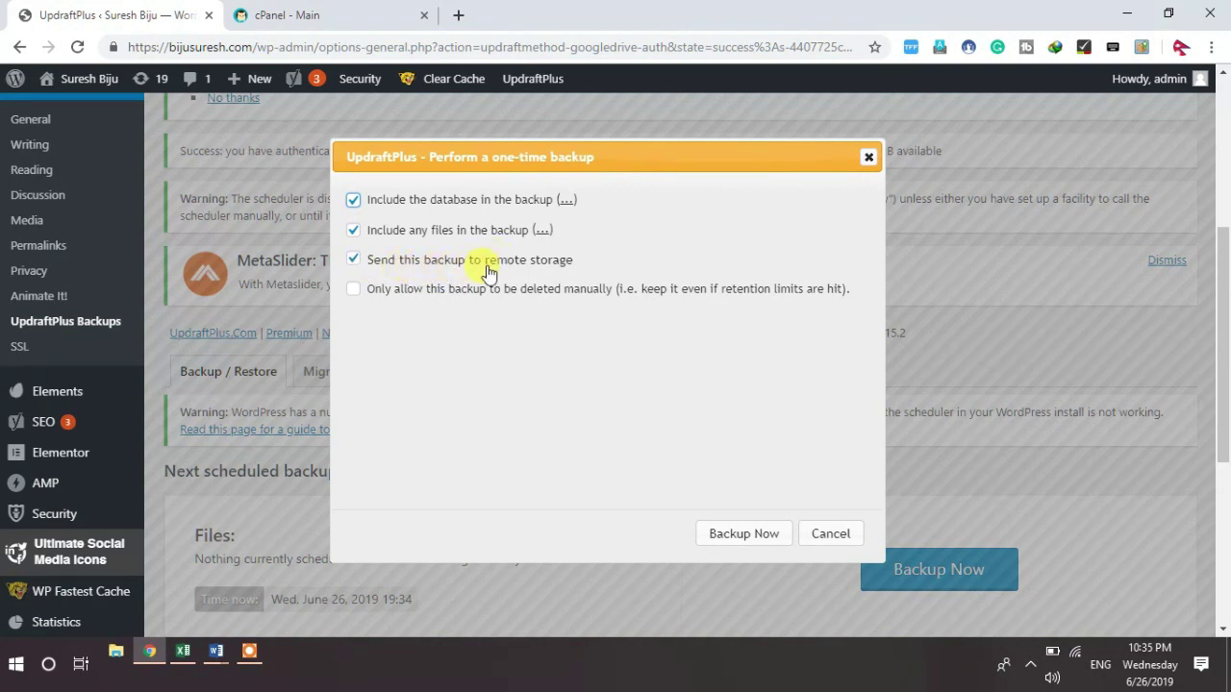
pyautogui.click(747, 537)
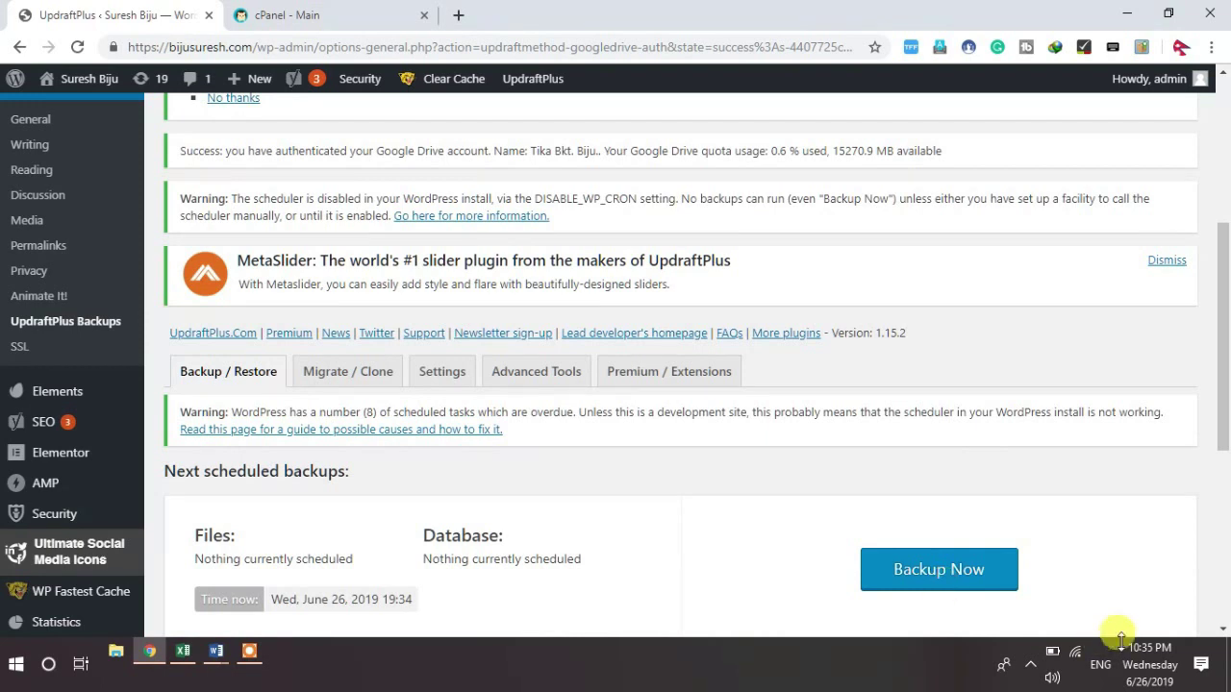
pyautogui.click(1223, 630)
# Step: Scroll down to the last log message and Existing Backups while the backup finishes
pyautogui.scroll(-5, 1223, 629)
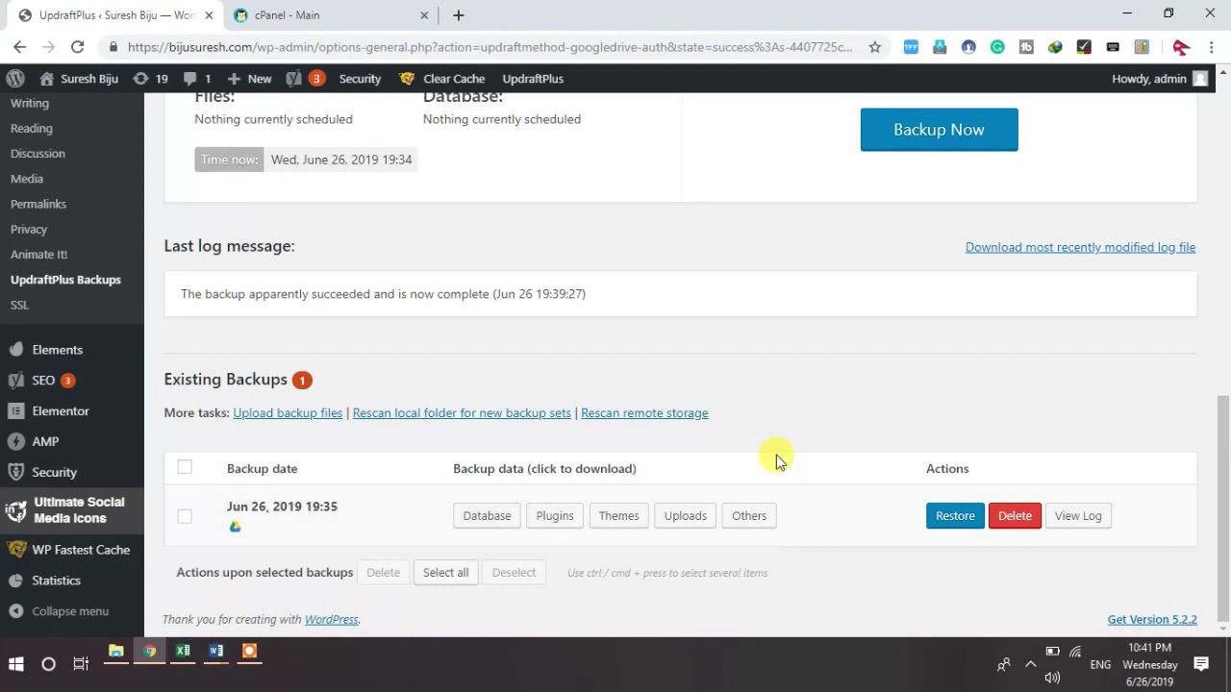
# Step: In the cPanel tab, open Addon Domains and log back in with the username and saved password
pyautogui.click(297, 26)
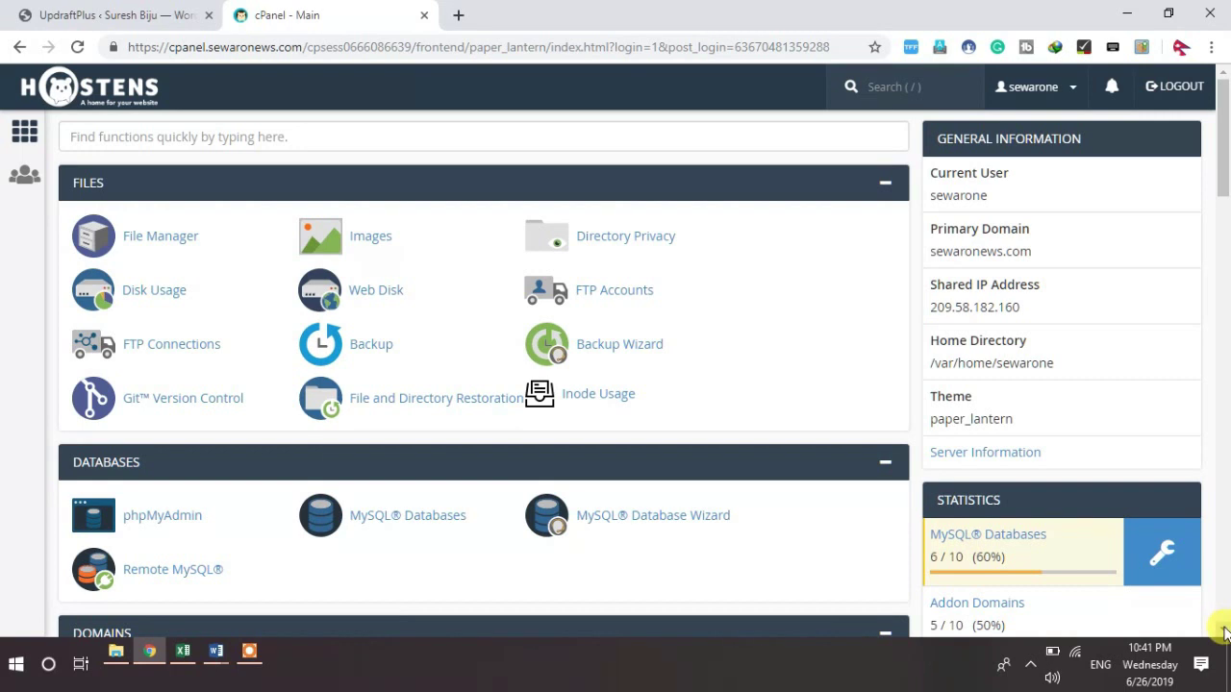
pyautogui.scroll(-3, 1224, 633)
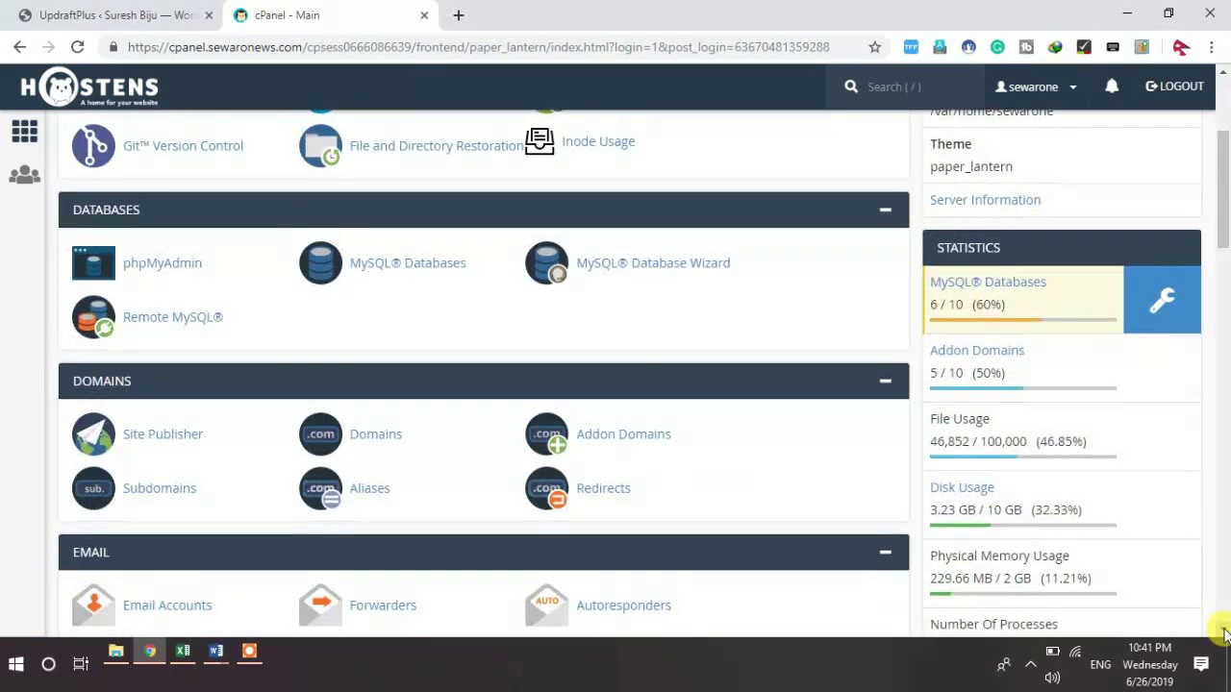
pyautogui.click(1224, 631)
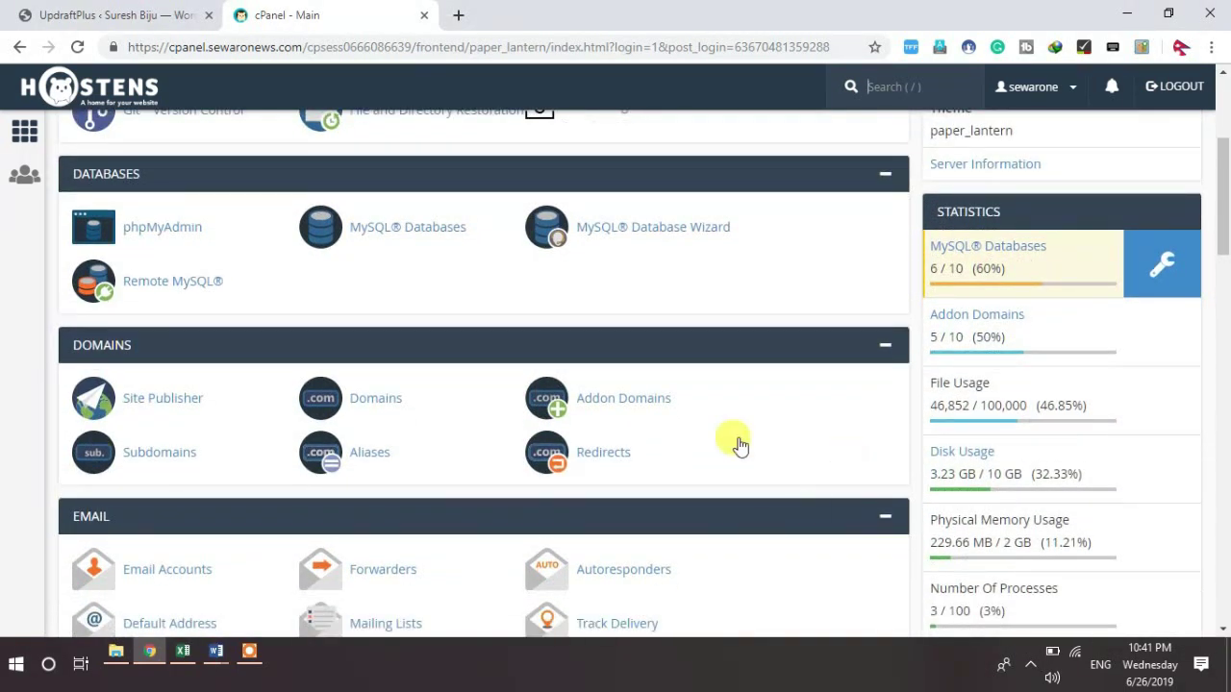
pyautogui.click(638, 411)
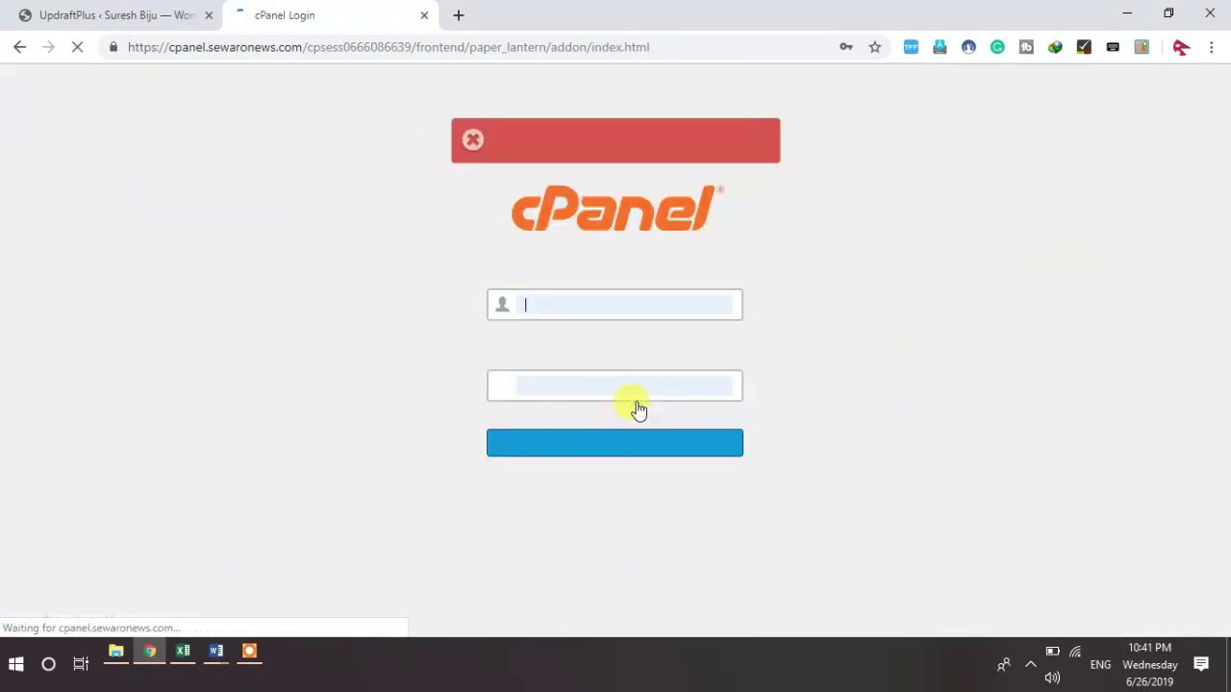
pyautogui.click(603, 310)
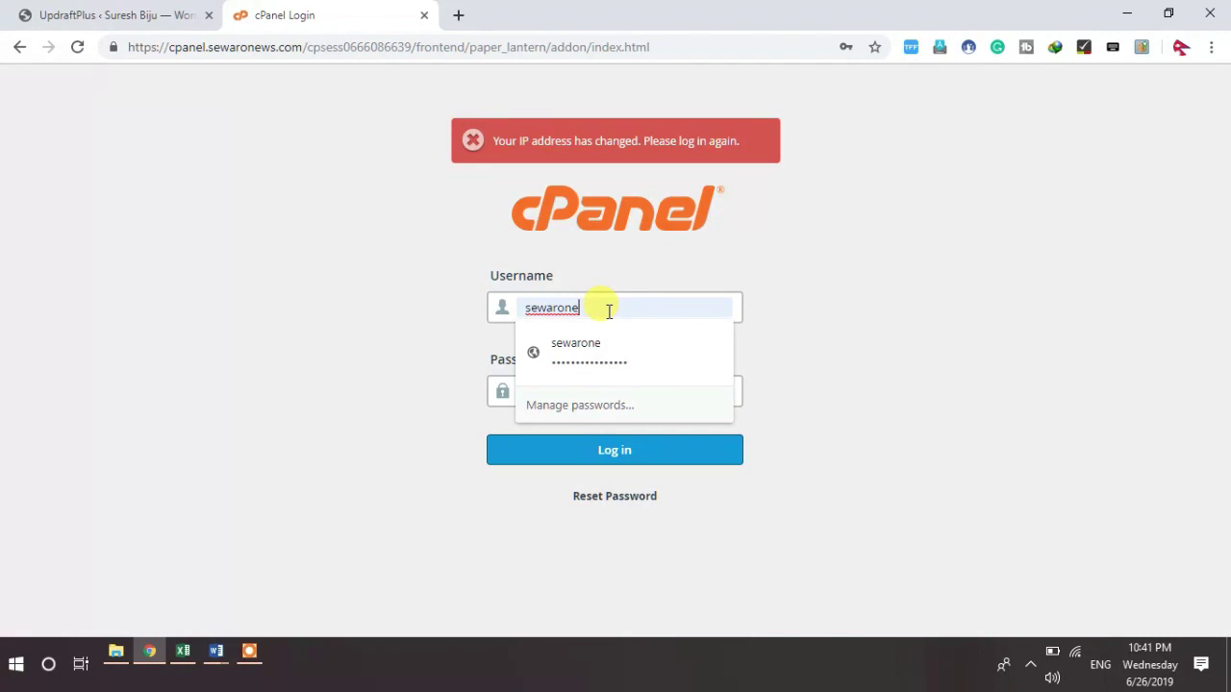
pyautogui.press('BackSpace')
pyautogui.press('BackSpace')
pyautogui.press('BackSpace')
pyautogui.press('BackSpace')
pyautogui.press('BackSpace')
pyautogui.press('BackSpace')
pyautogui.press('BackSpace')
pyautogui.press('BackSpace')
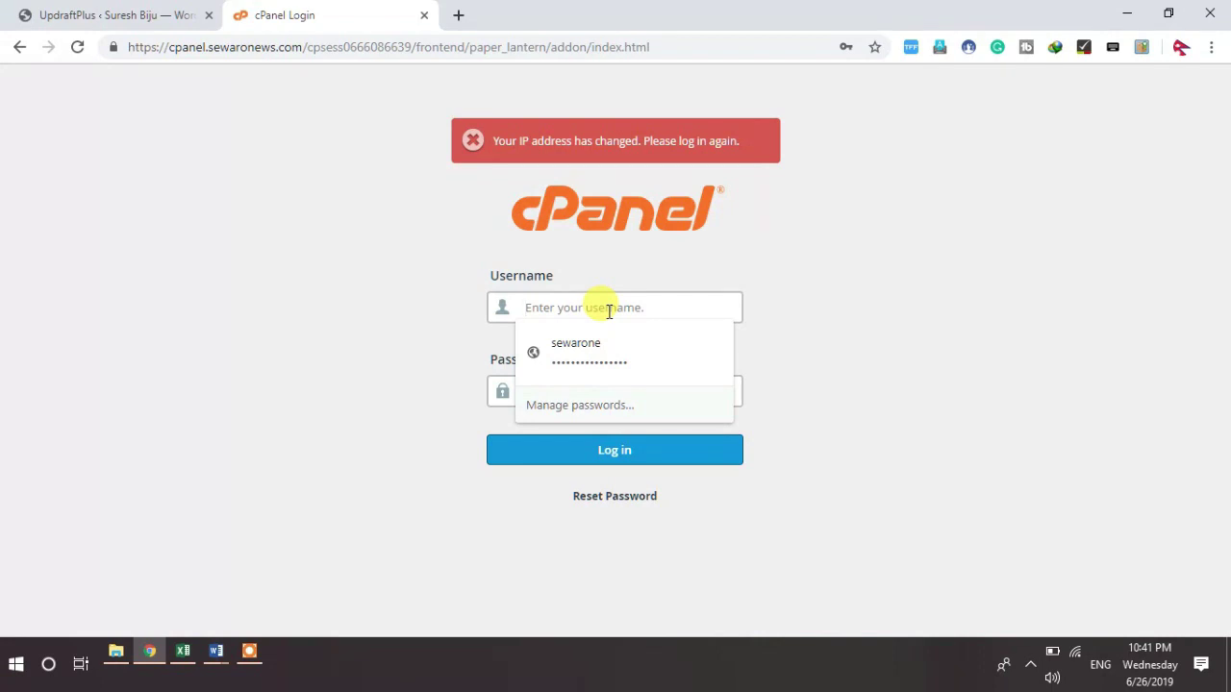
pyautogui.write('sewarone')
pyautogui.press('Tab')
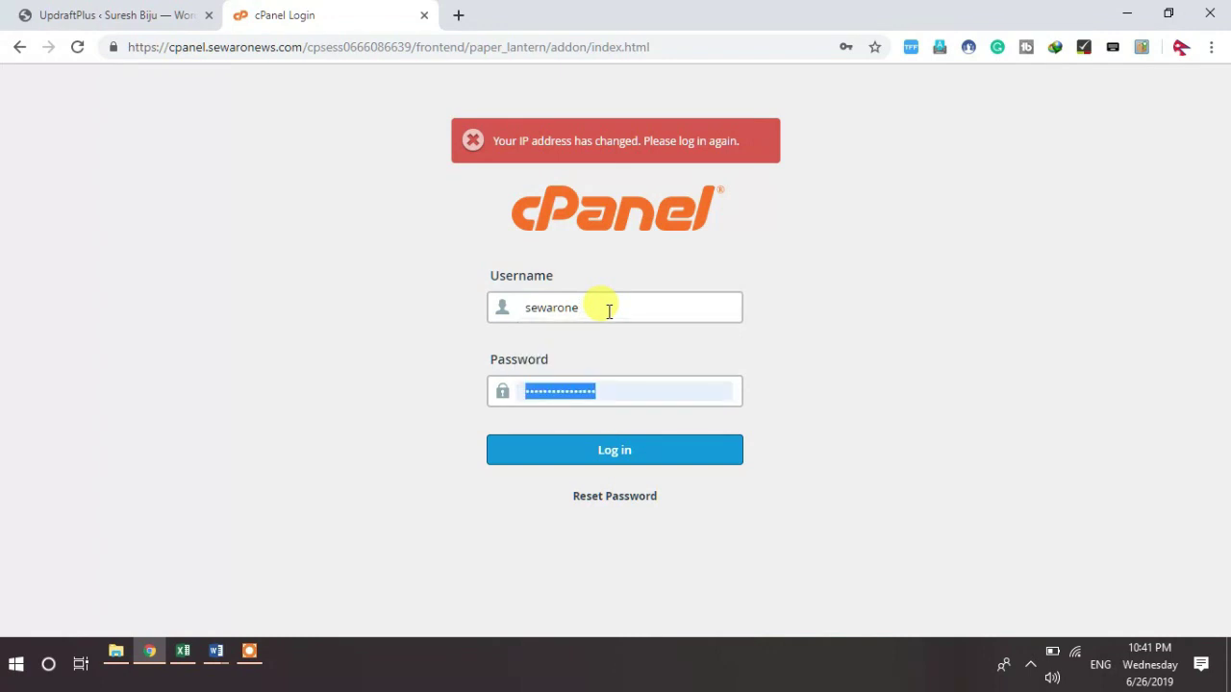
pyautogui.press('Return')
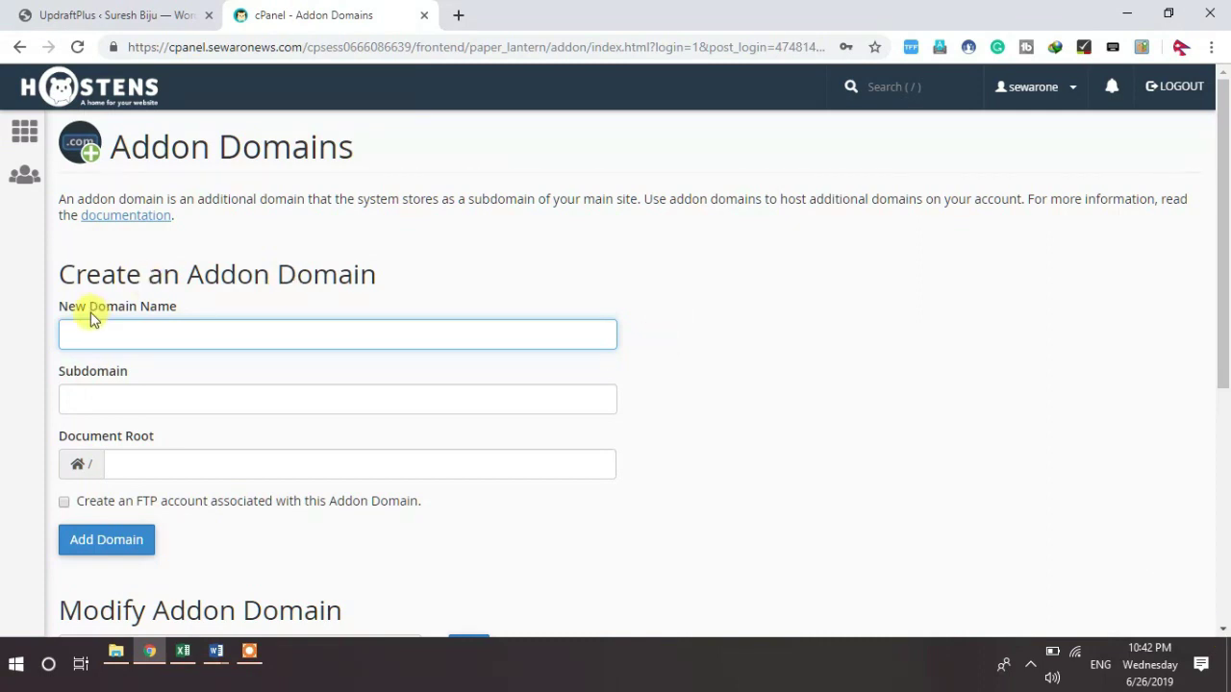
# Step: Add addon domain bijusuresh.com with an FTP account and its password
pyautogui.click(85, 326)
pyautogui.write('biju')
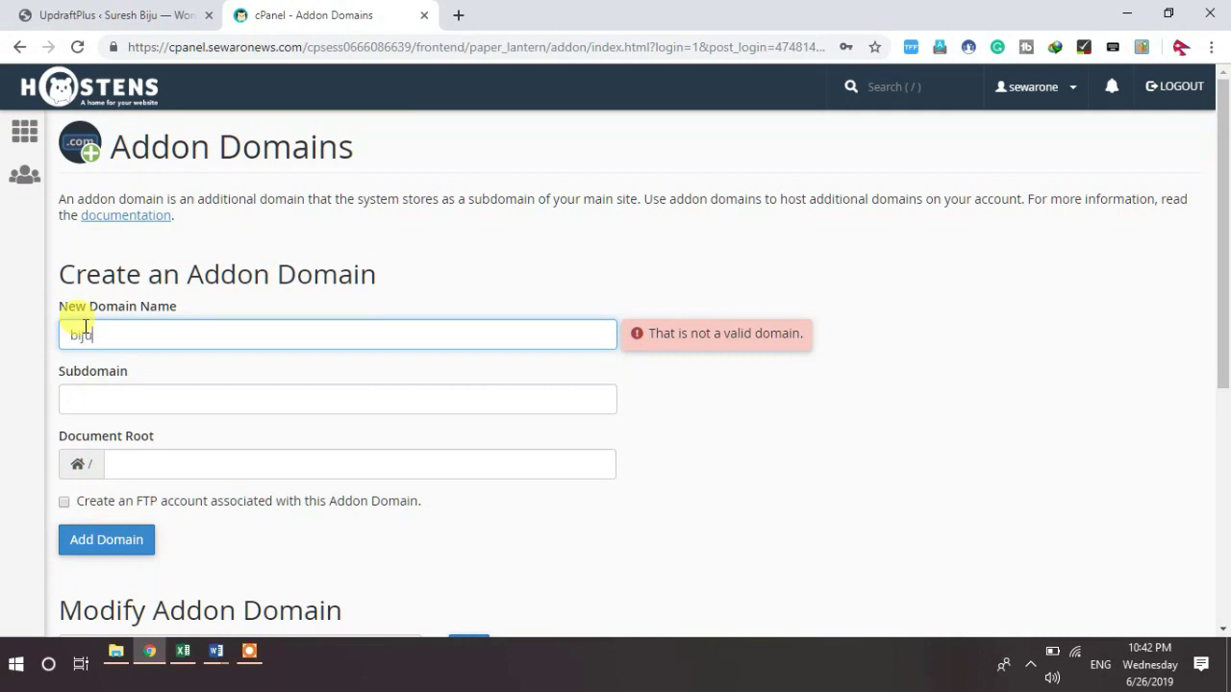
pyautogui.write('suresh.c')
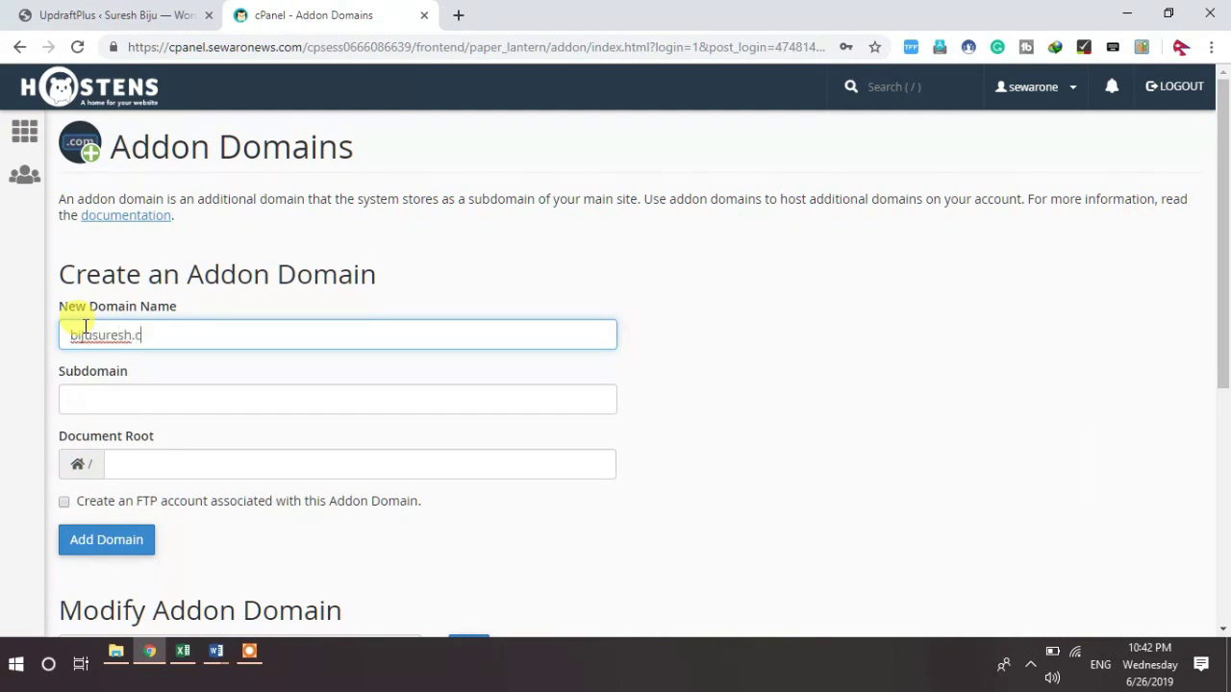
pyautogui.write('om')
pyautogui.click(123, 461)
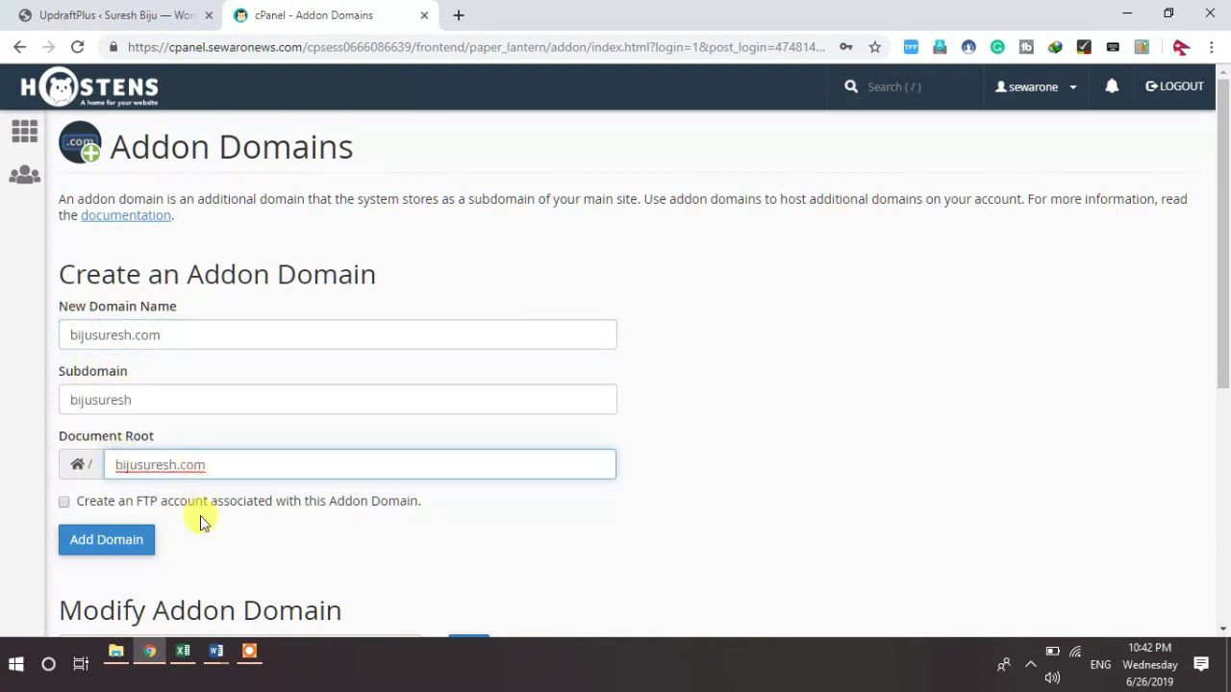
pyautogui.click(73, 506)
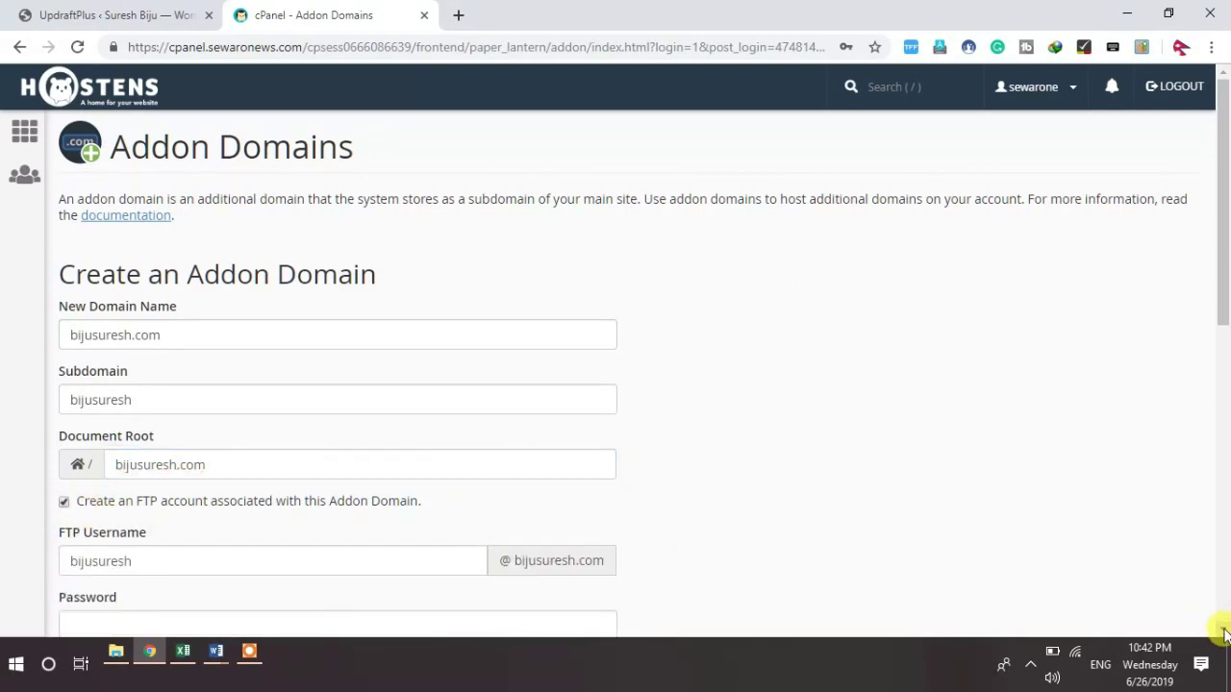
pyautogui.scroll(-5, 1224, 631)
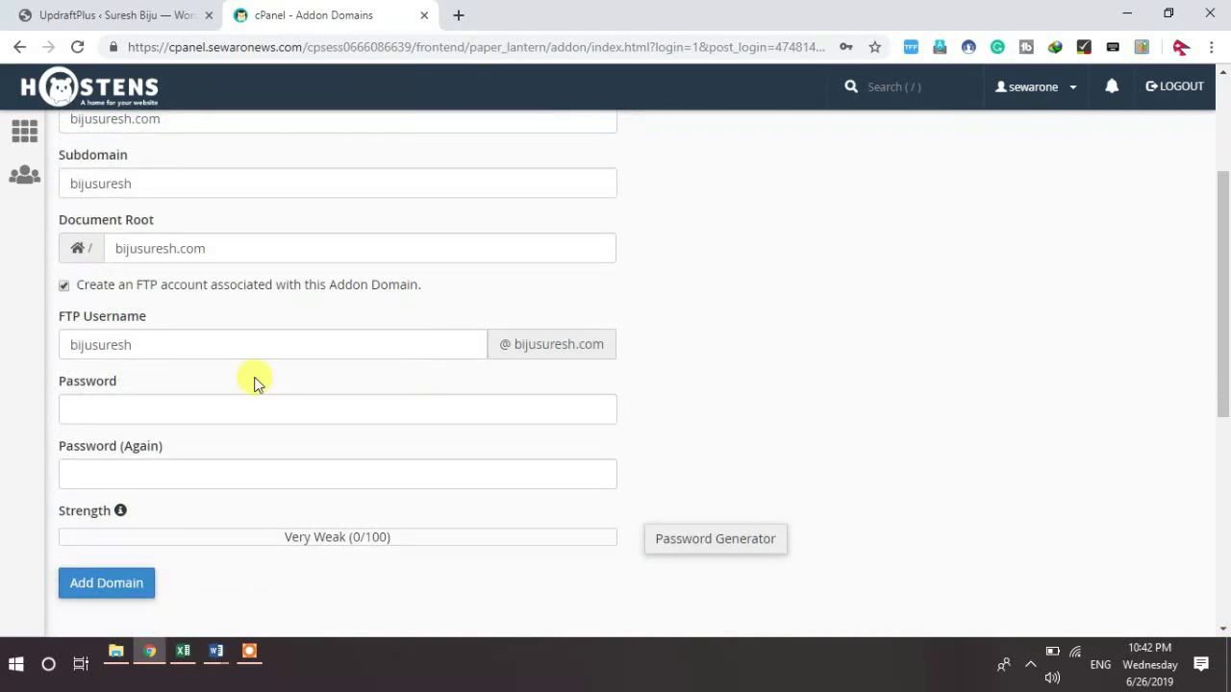
pyautogui.click(127, 417)
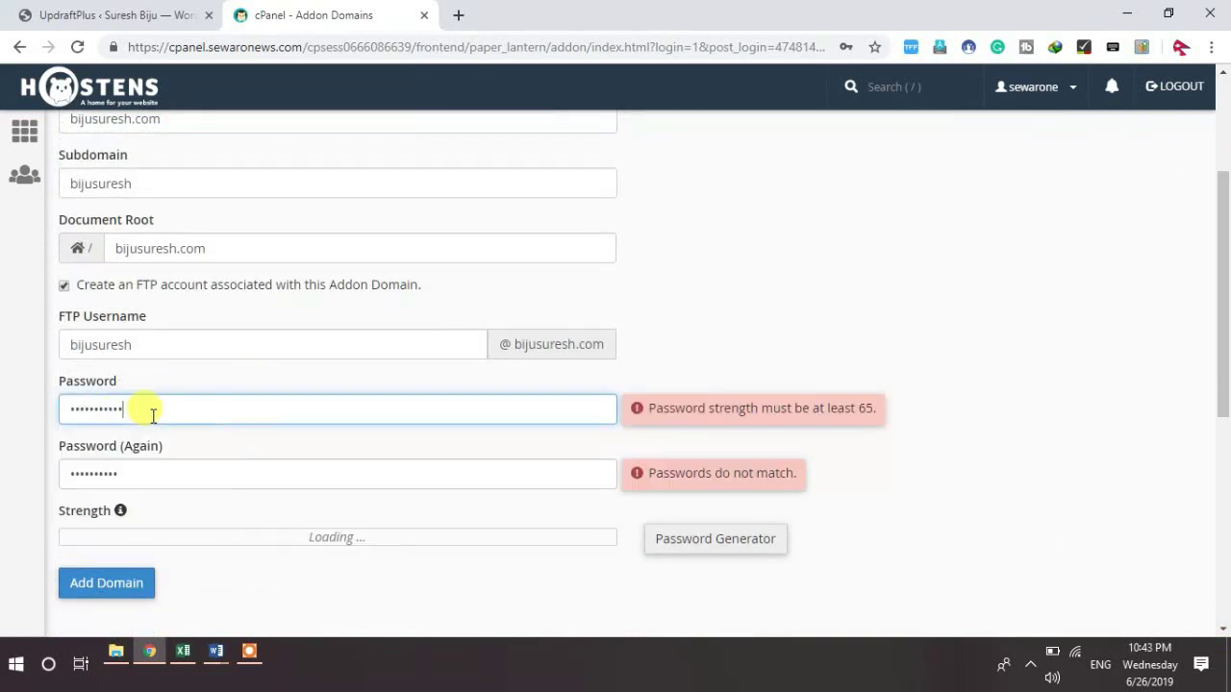
pyautogui.write('••')
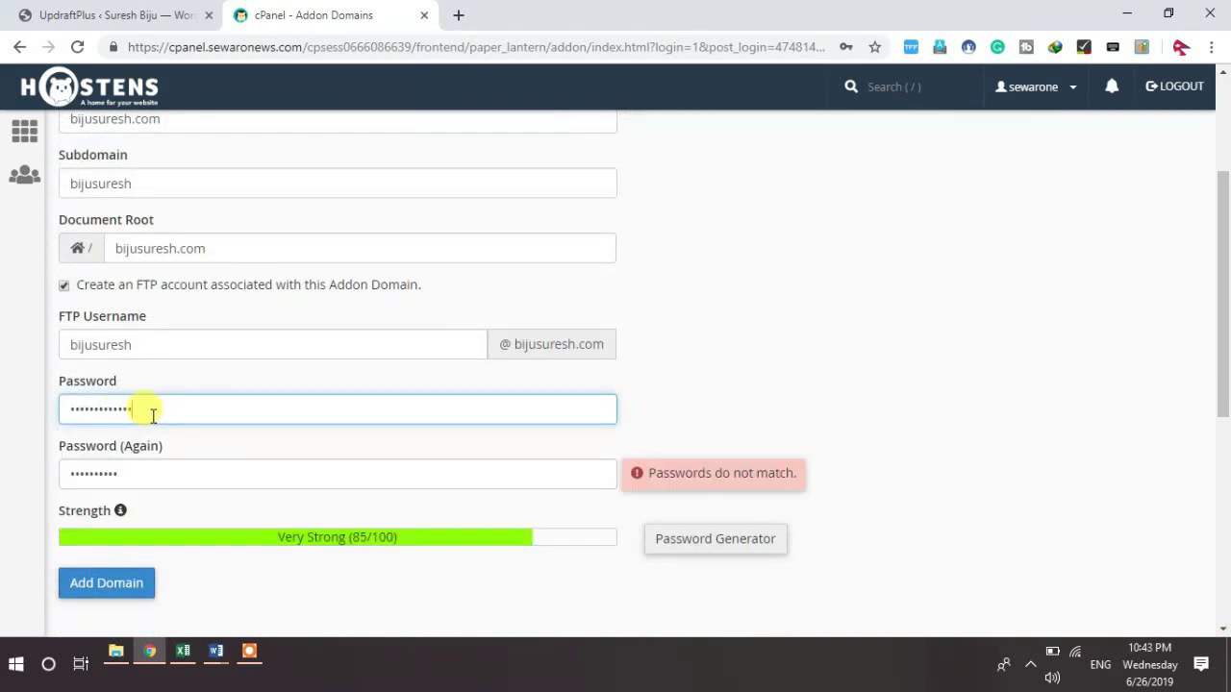
pyautogui.click(135, 474)
pyautogui.press('BackSpace')
pyautogui.press('BackSpace')
pyautogui.press('BackSpace')
pyautogui.press('BackSpace')
pyautogui.press('BackSpace')
pyautogui.press('BackSpace')
pyautogui.press('BackSpace')
pyautogui.press('BackSpace')
pyautogui.press('BackSpace')
pyautogui.write('••••••')
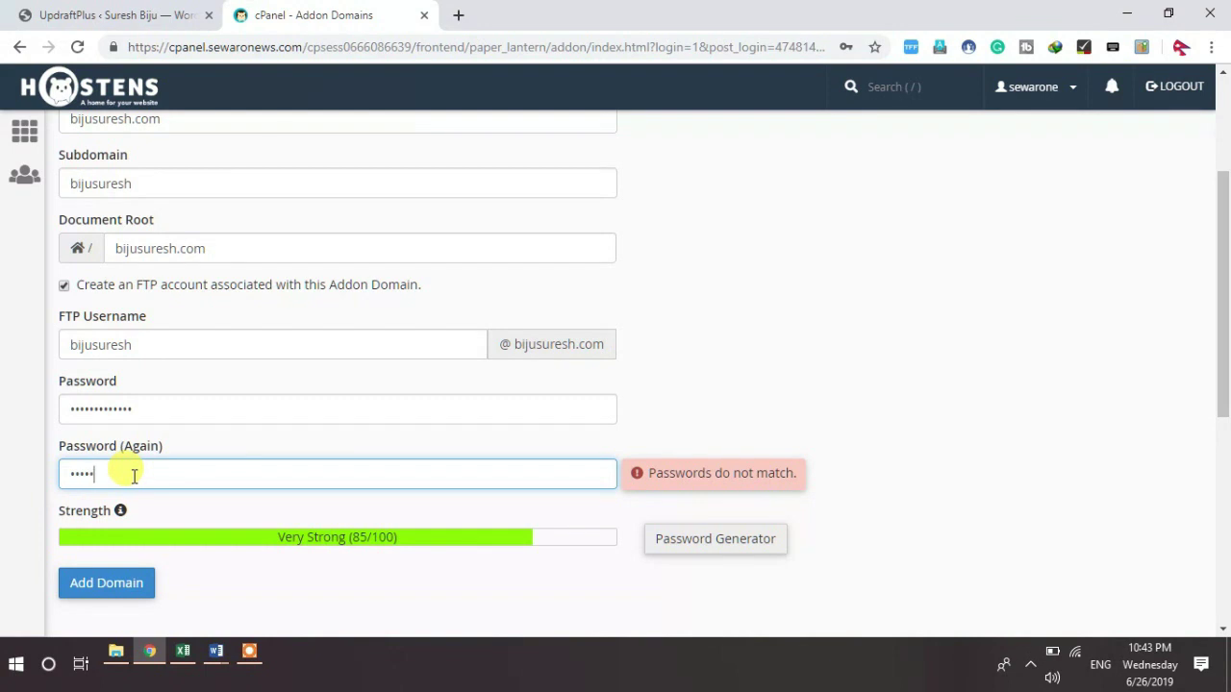
pyautogui.write('•••••••')
pyautogui.click(94, 588)
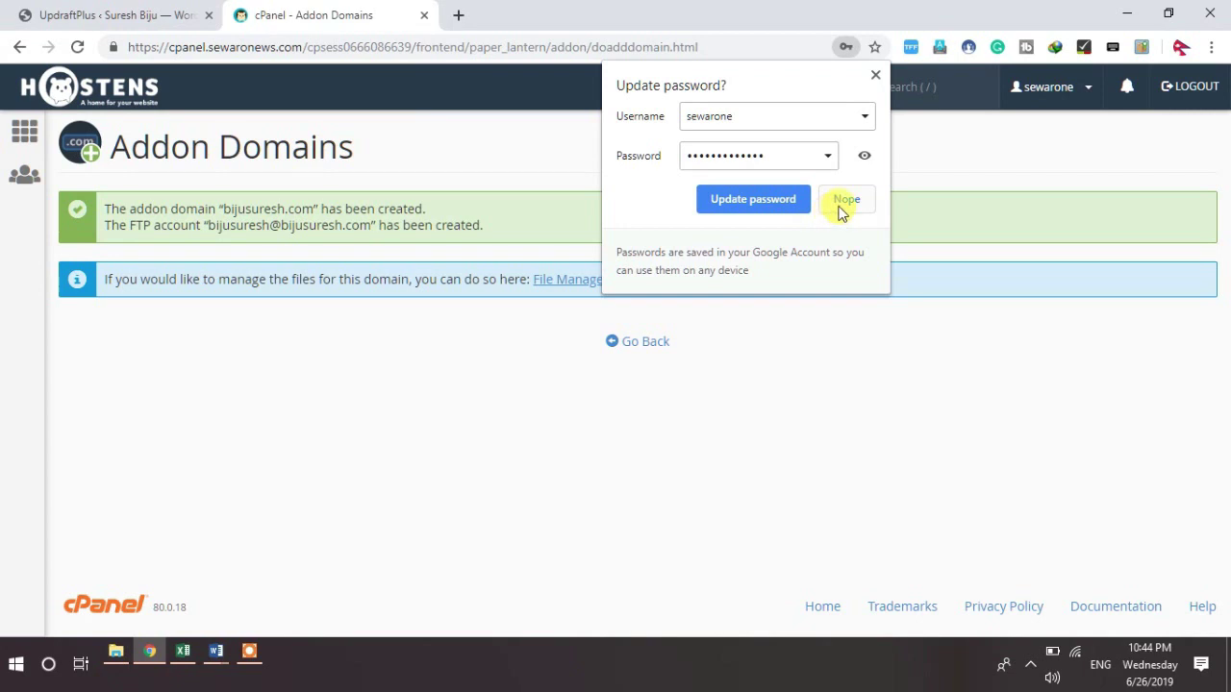
pyautogui.click(843, 204)
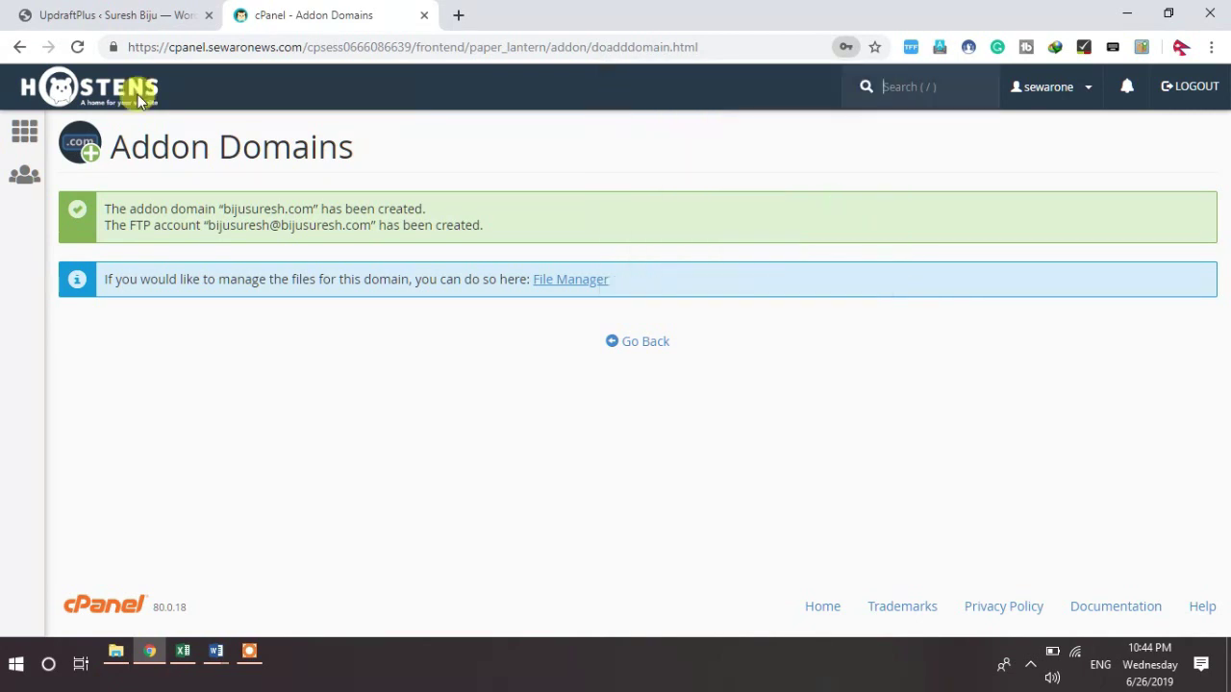
# Step: Go to the cPanel home page and scroll down to the six installed WordPress applications
pyautogui.click(16, 144)
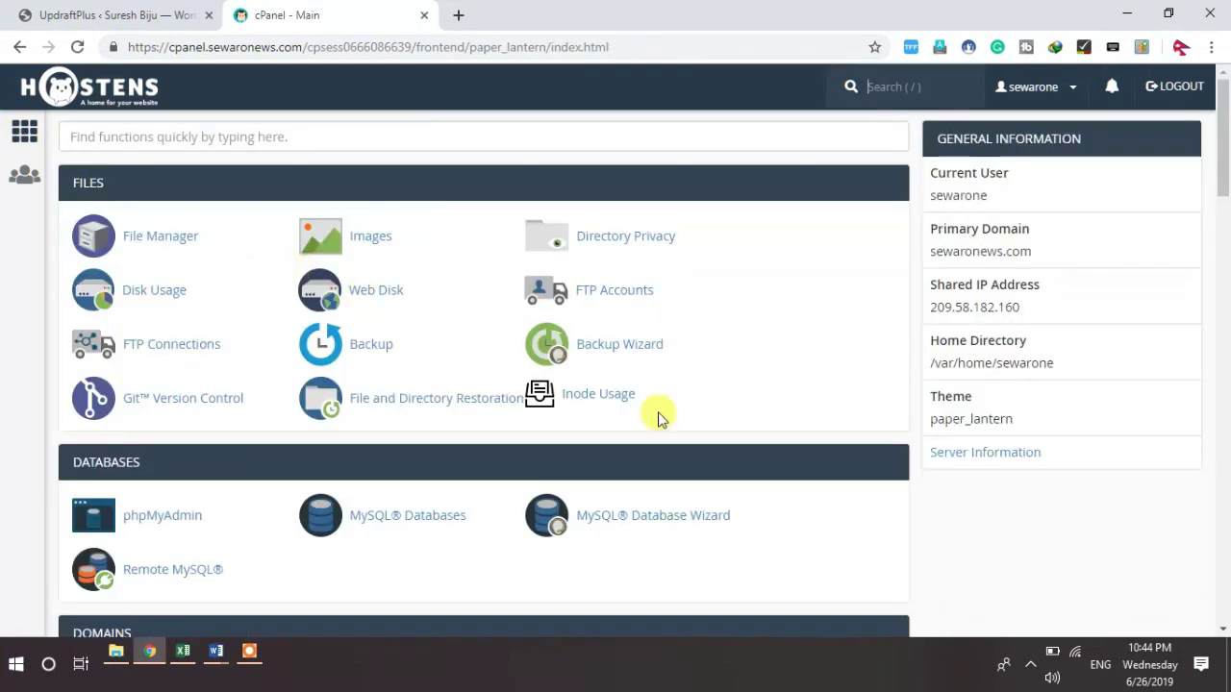
pyautogui.click(1223, 630)
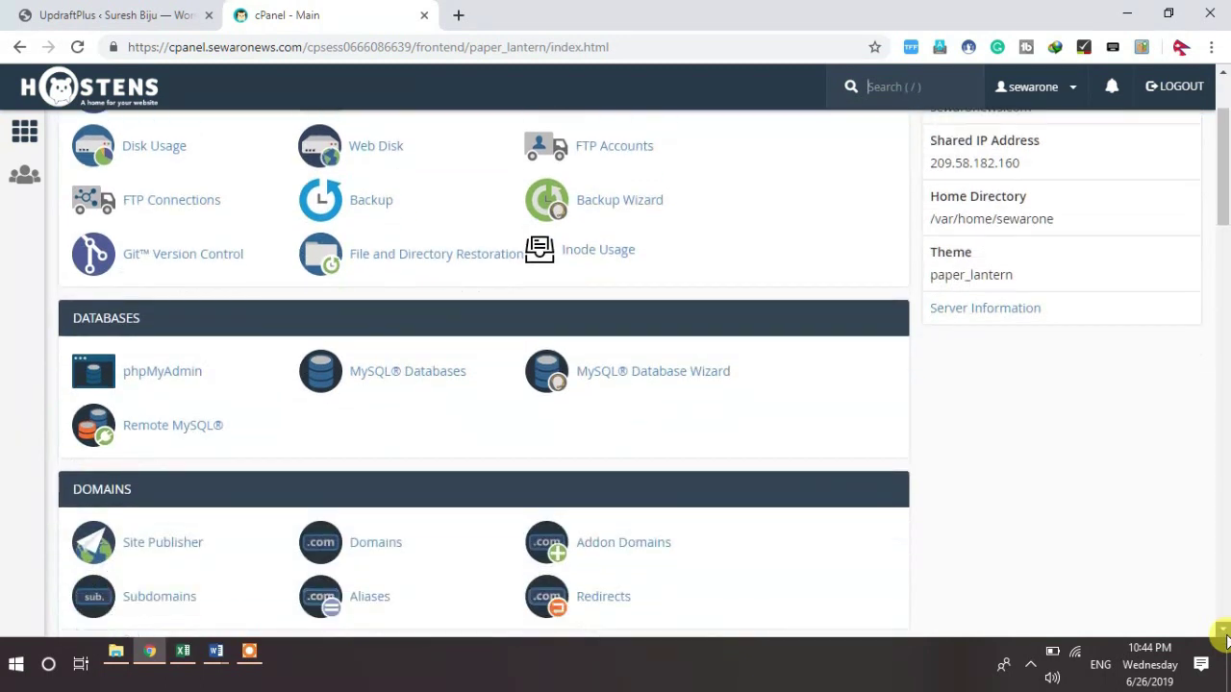
pyautogui.click(1224, 634)
pyautogui.click(1224, 637)
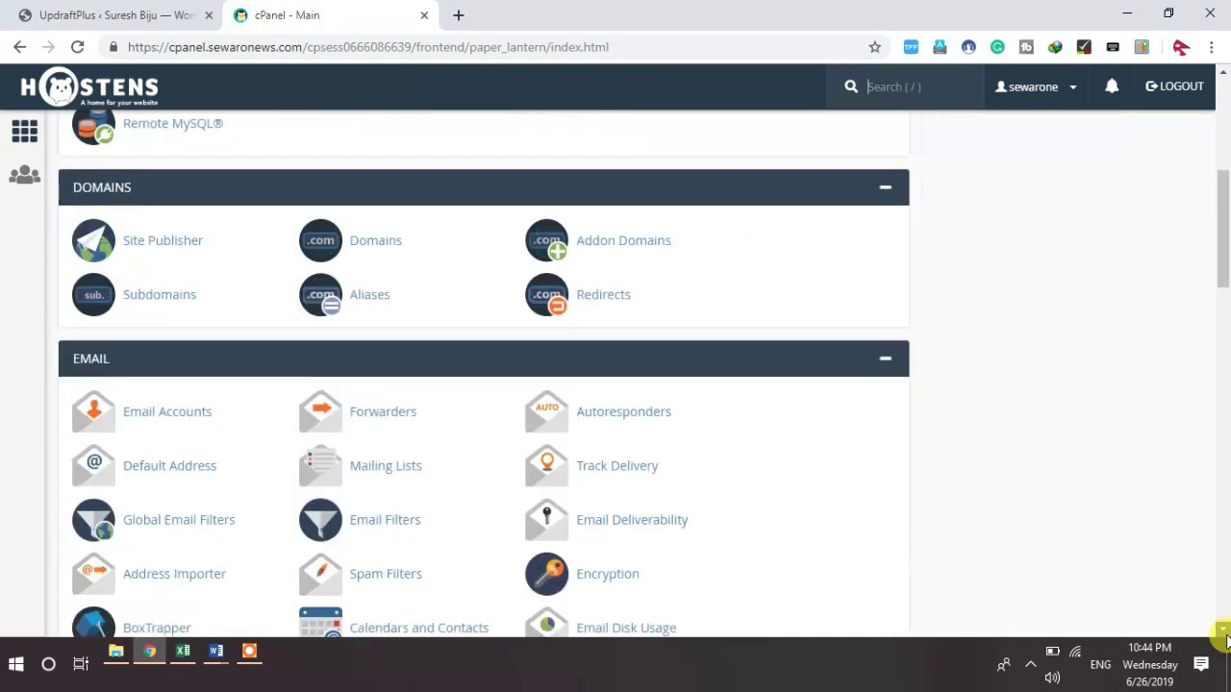
pyautogui.click(1224, 637)
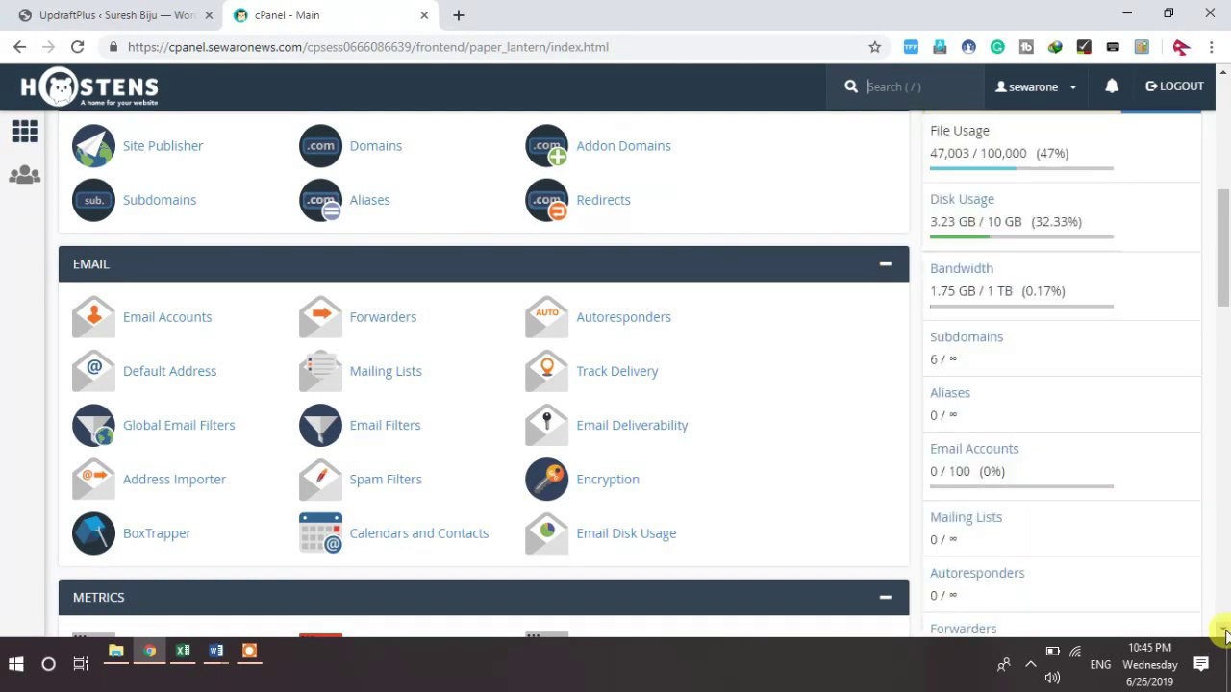
pyautogui.scroll(-8, 1224, 630)
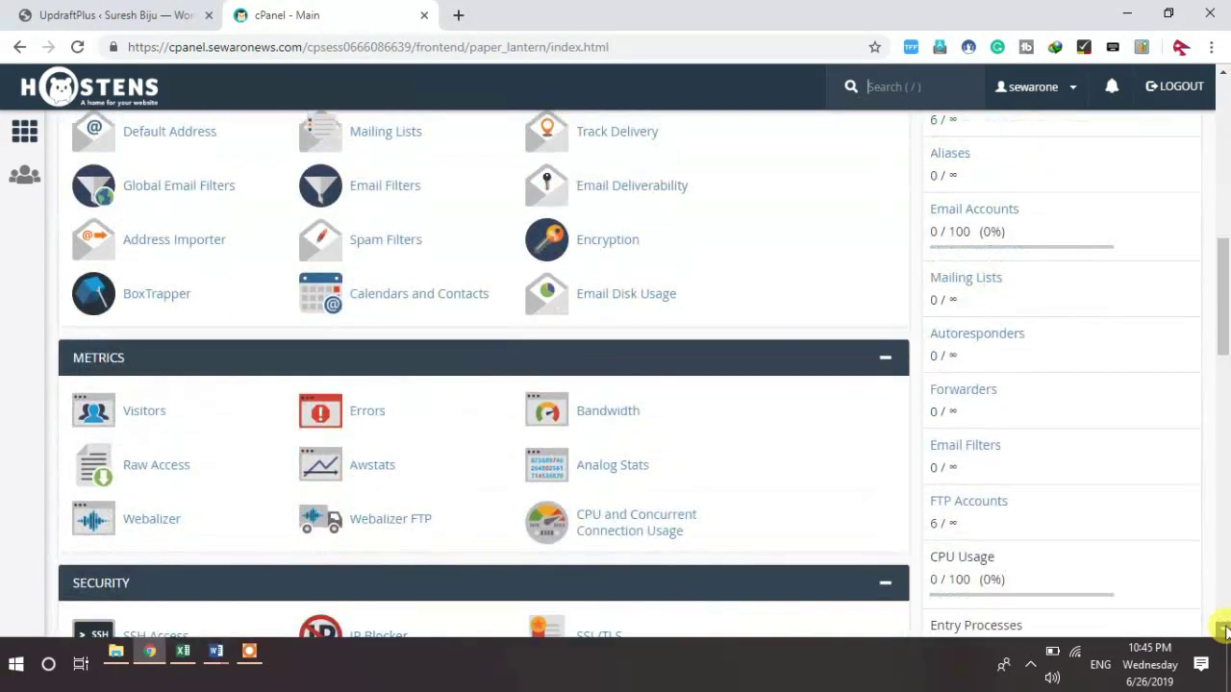
pyautogui.scroll(-10, 1223, 630)
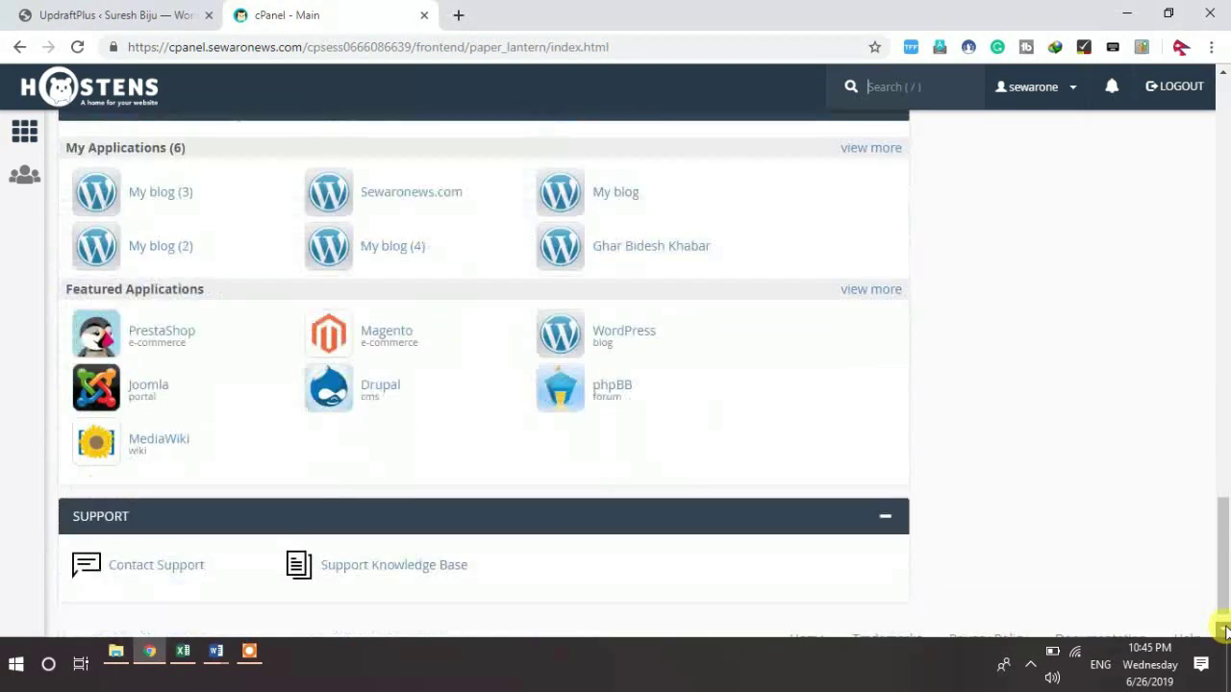
# Step: Open the bijusuresh.com WordPress admin from Installatron in a new tab, then switch to a blank tab
pyautogui.click(409, 192)
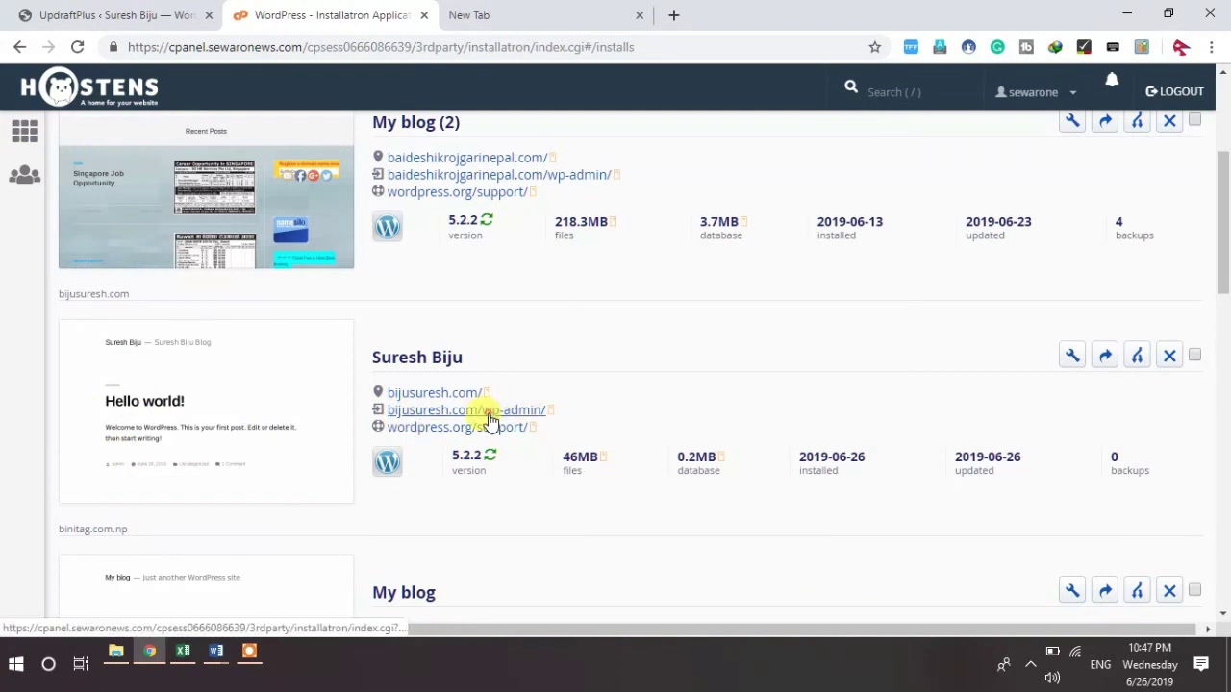
pyautogui.rightClick(491, 420)
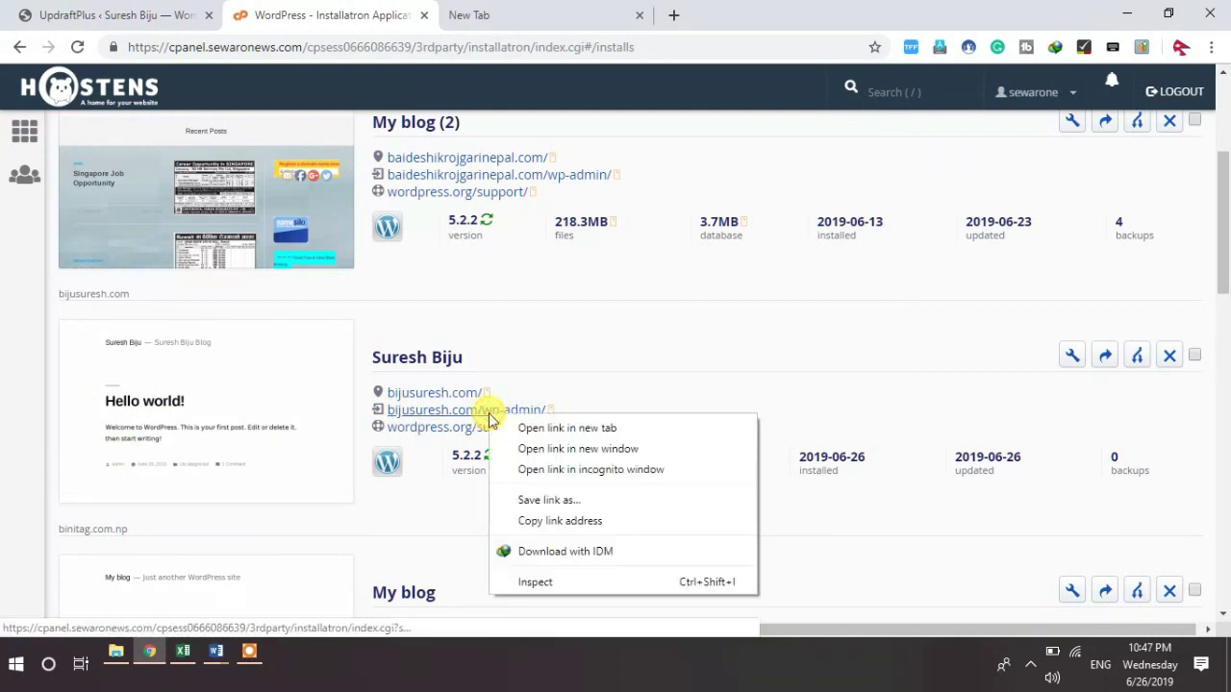
pyautogui.click(577, 429)
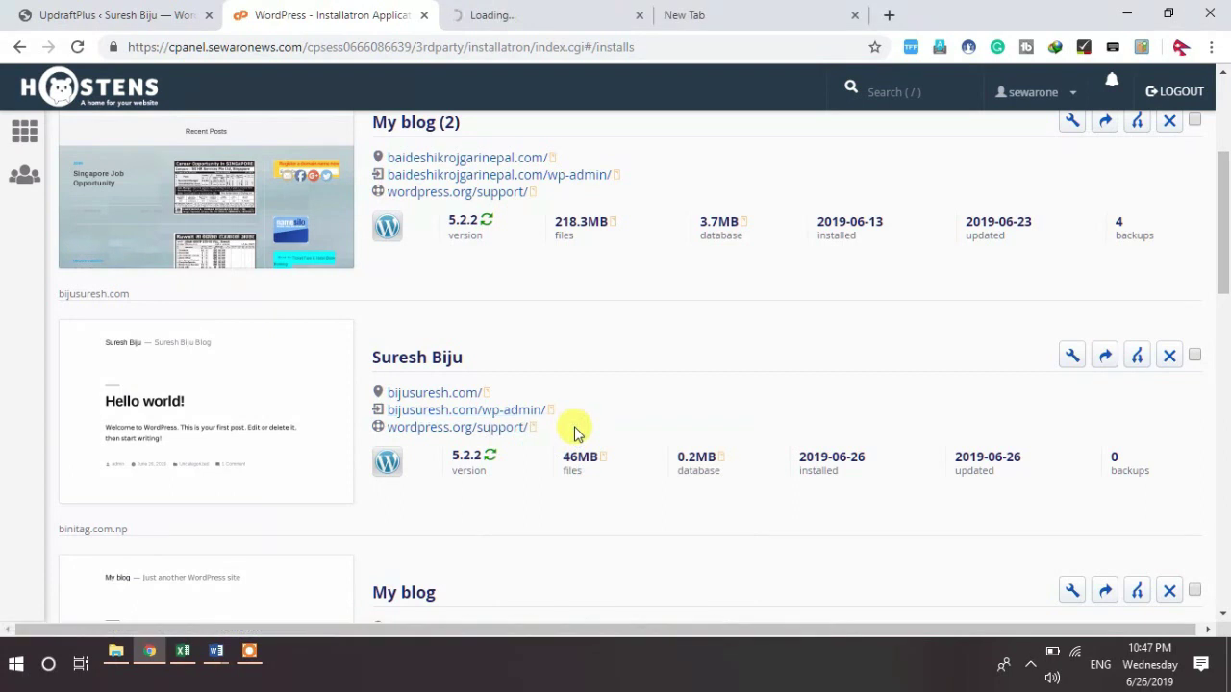
pyautogui.click(543, 14)
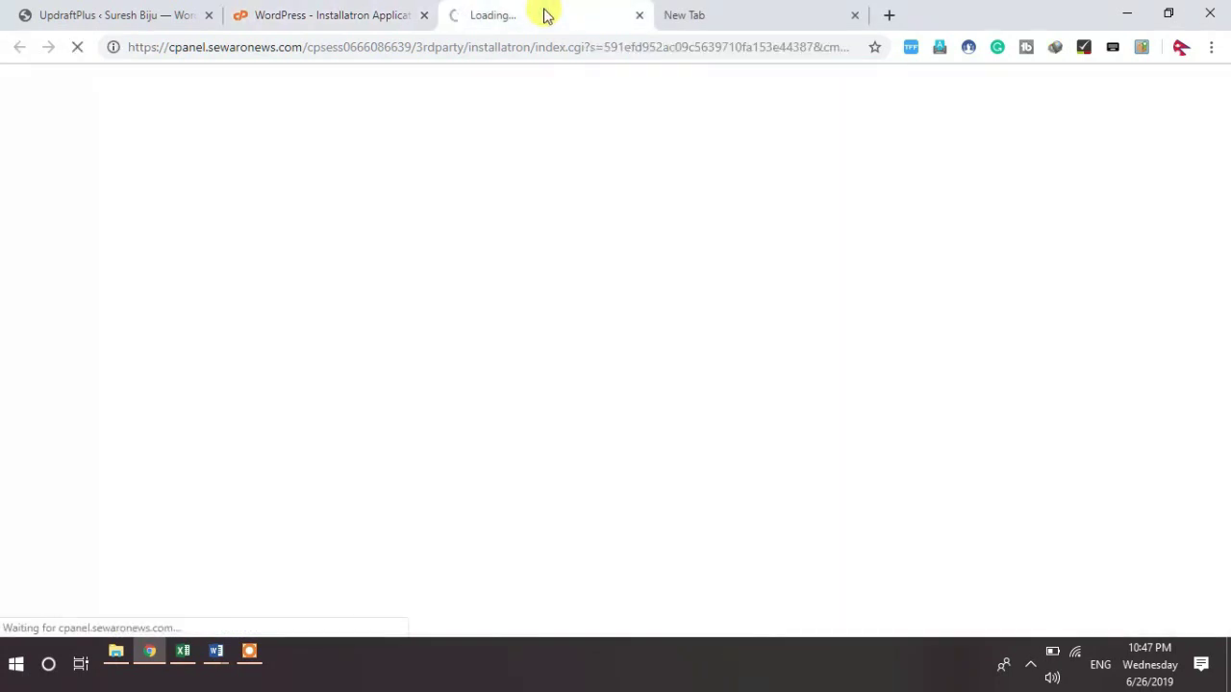
pyautogui.click(774, 23)
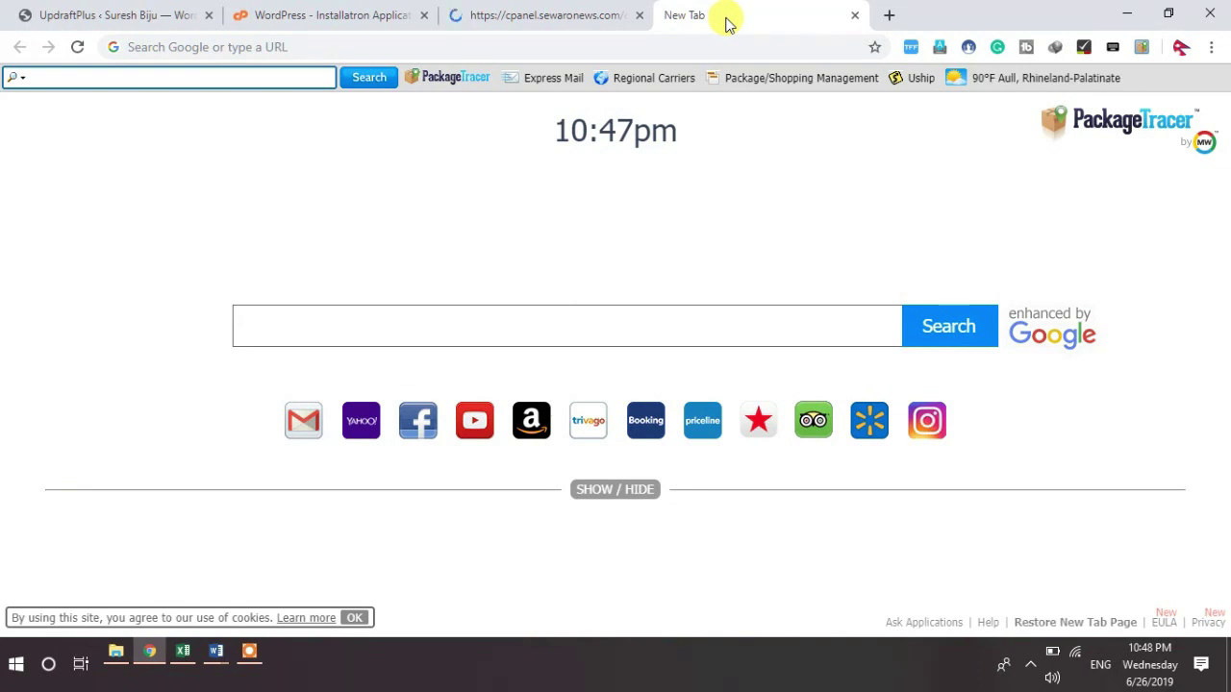
# Step: Load the 1and1.com website in the browser
pyautogui.click(321, 55)
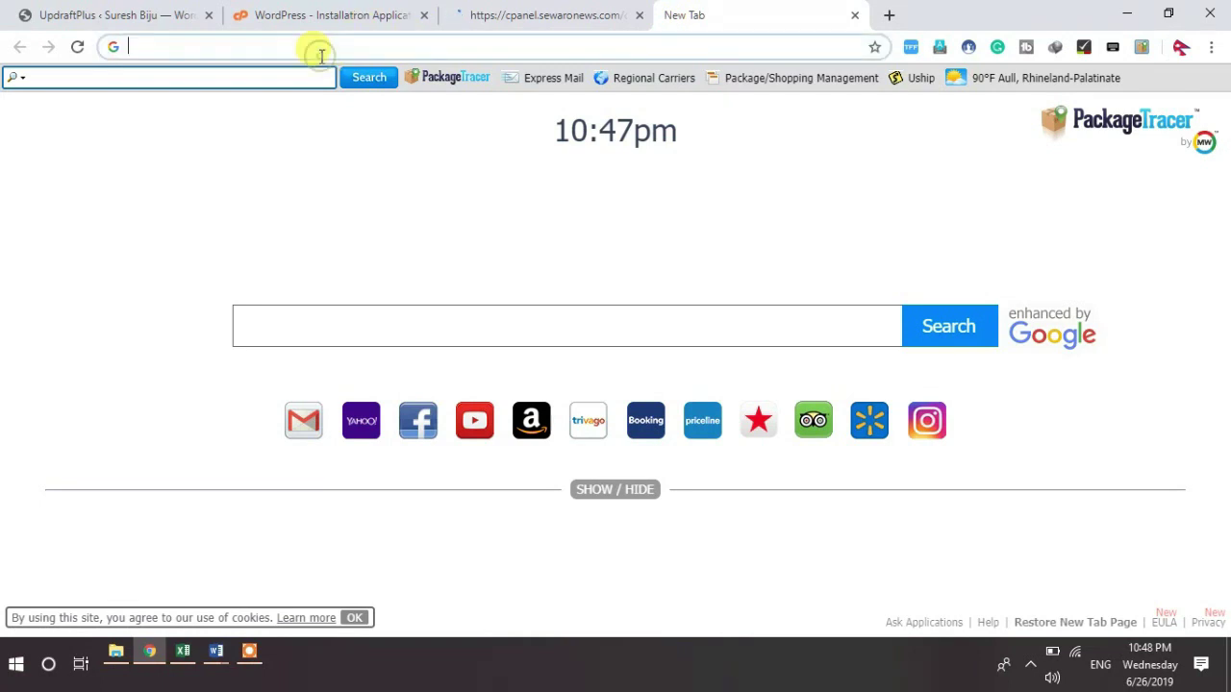
pyautogui.write('1and1.com')
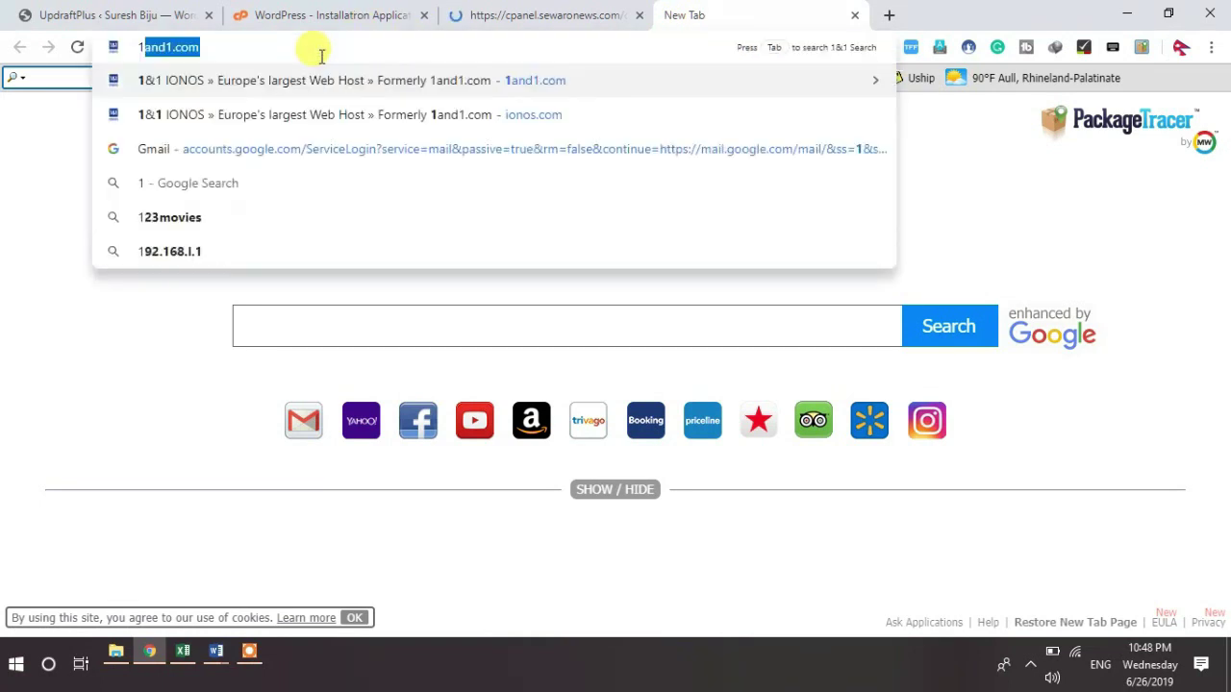
pyautogui.press('Return')
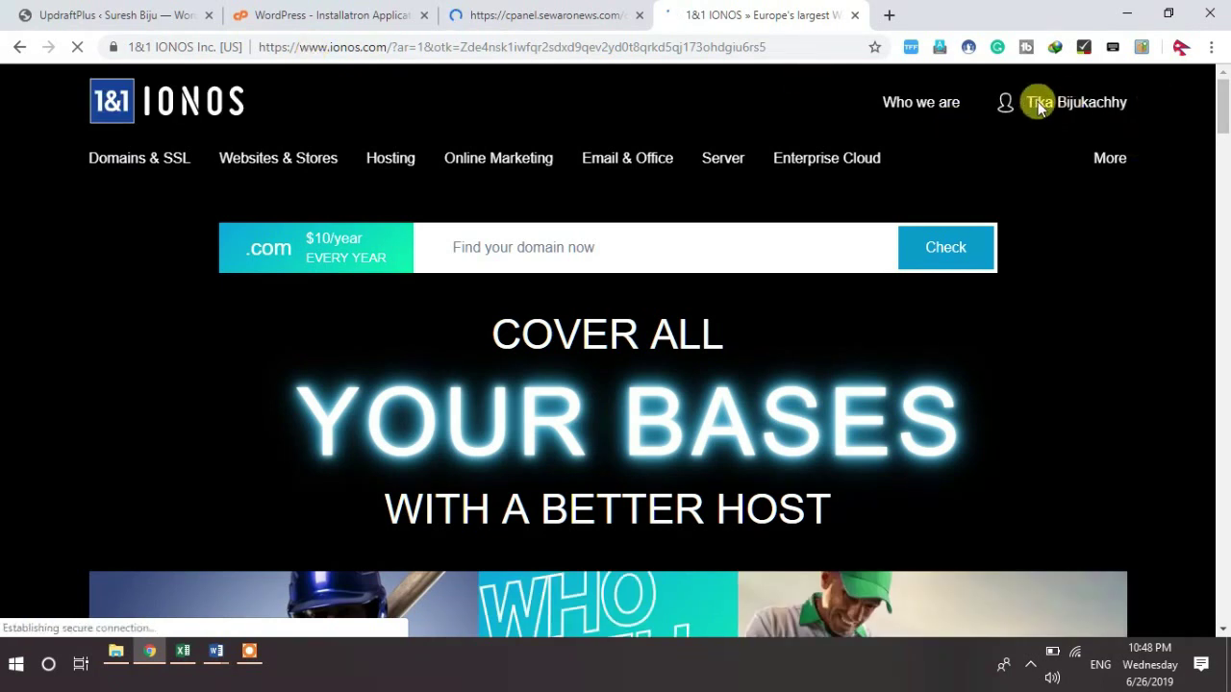
# Step: Sign in to the 1&1 IONOS customer account, then return to its tab
pyautogui.click(1033, 102)
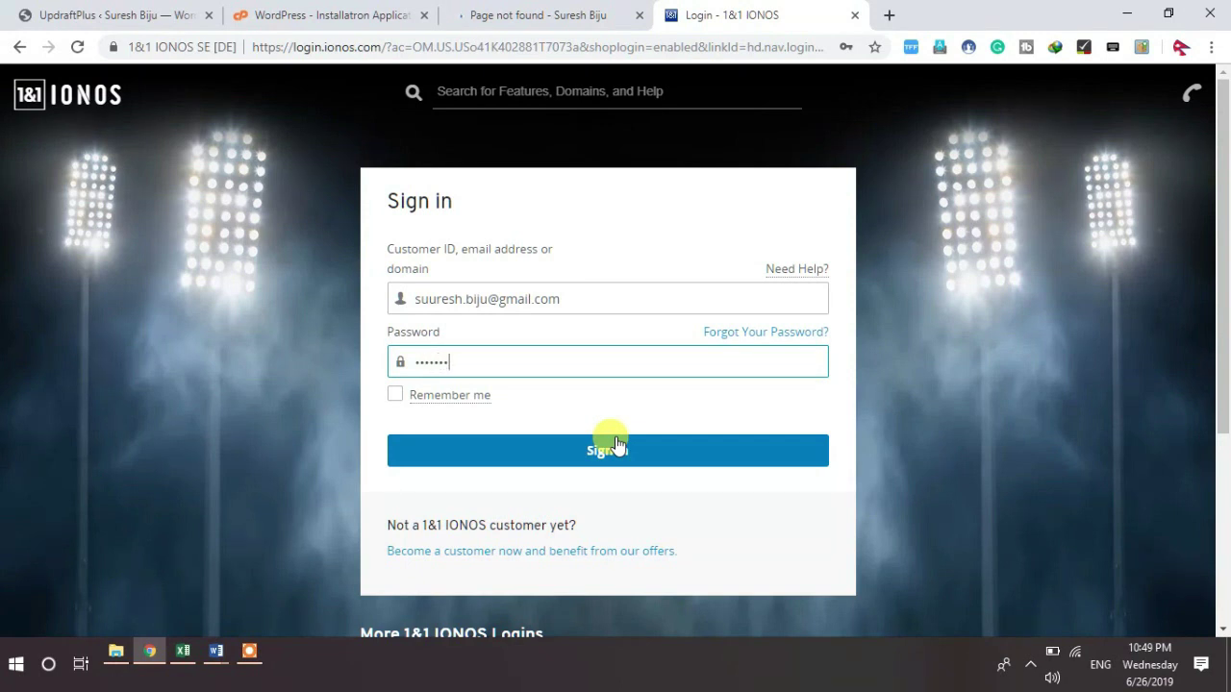
pyautogui.click(616, 444)
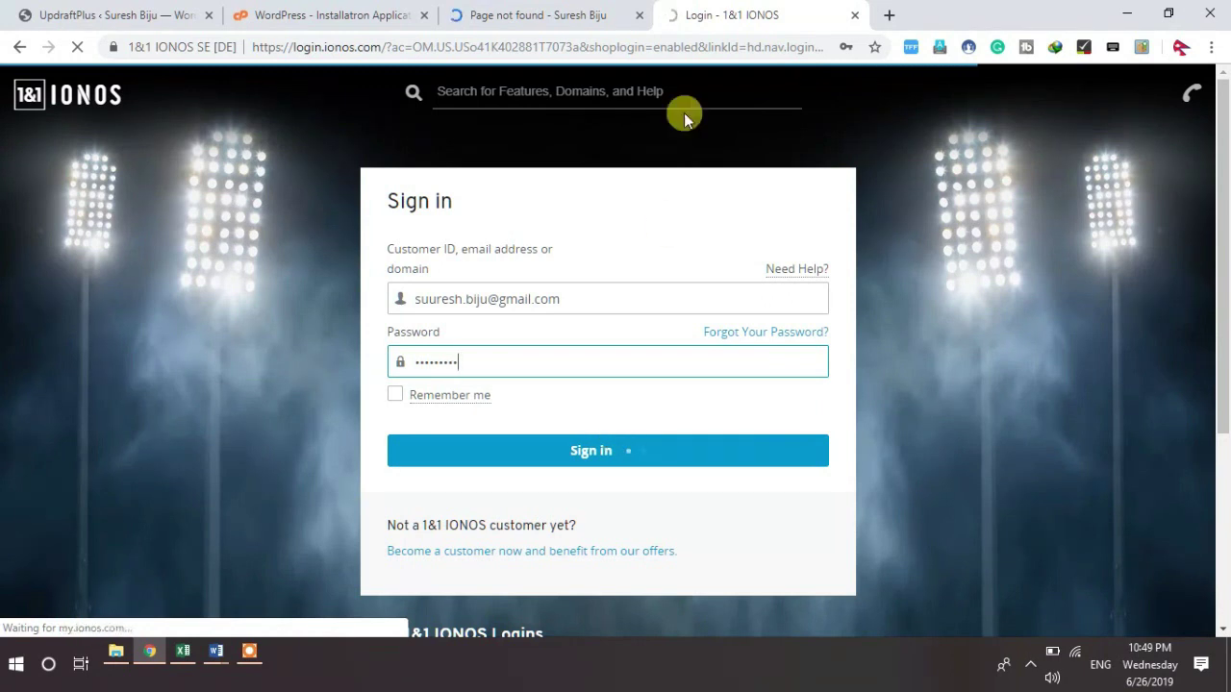
pyautogui.click(544, 20)
pyautogui.click(755, 15)
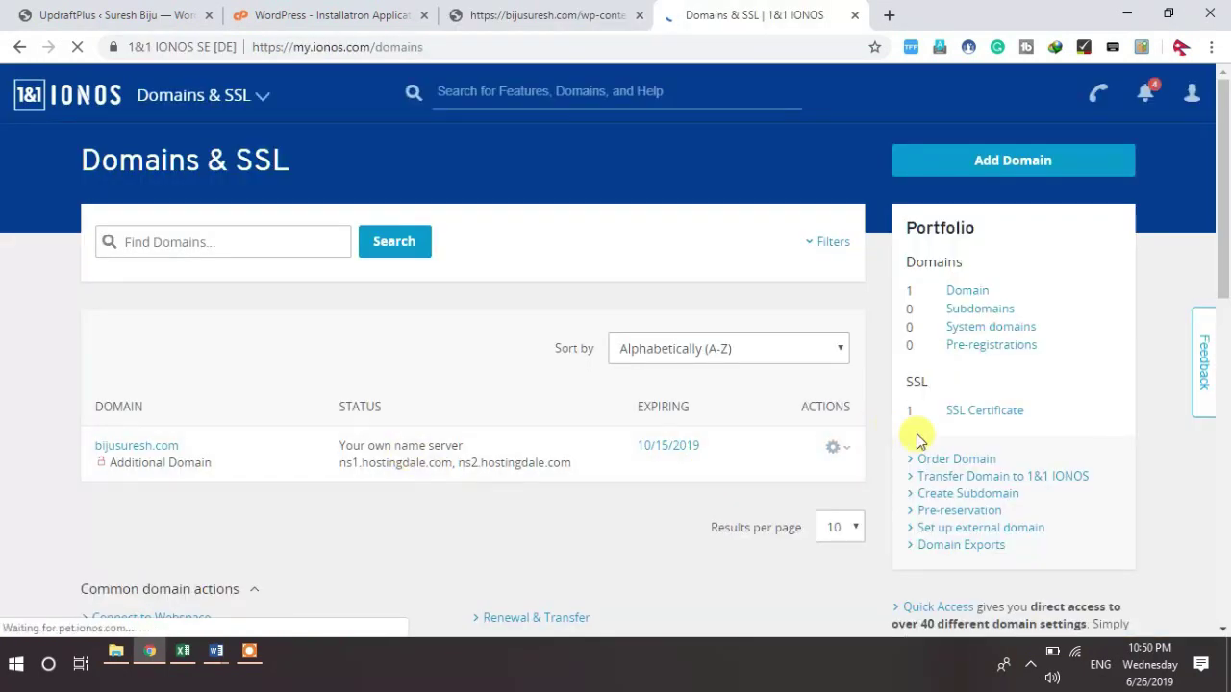
# Step: Open bijusuresh.com's Name Server settings from the gear Actions menu and start editing them
pyautogui.click(850, 453)
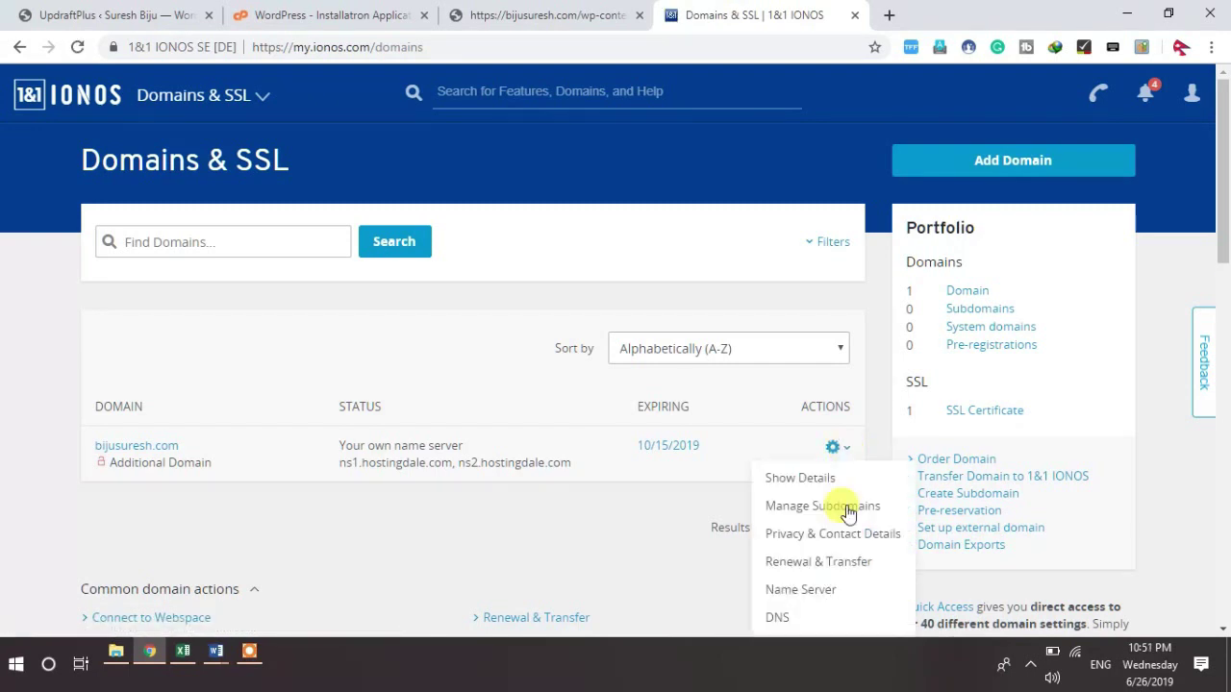
pyautogui.click(812, 595)
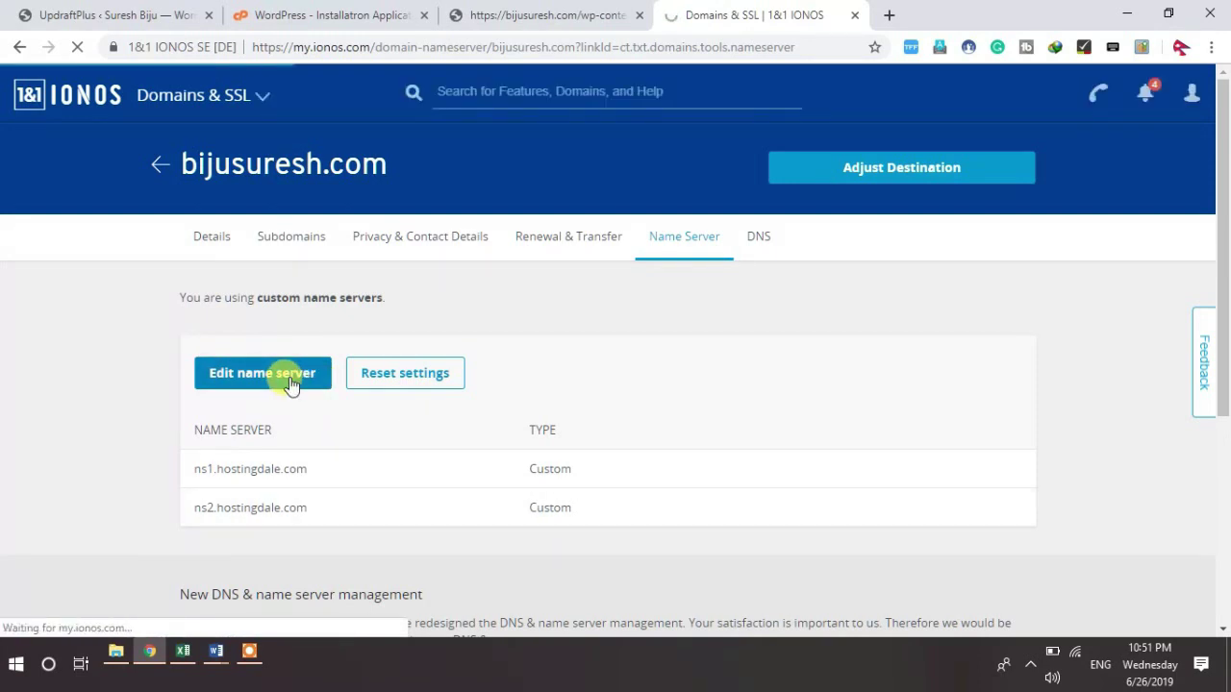
pyautogui.click(291, 383)
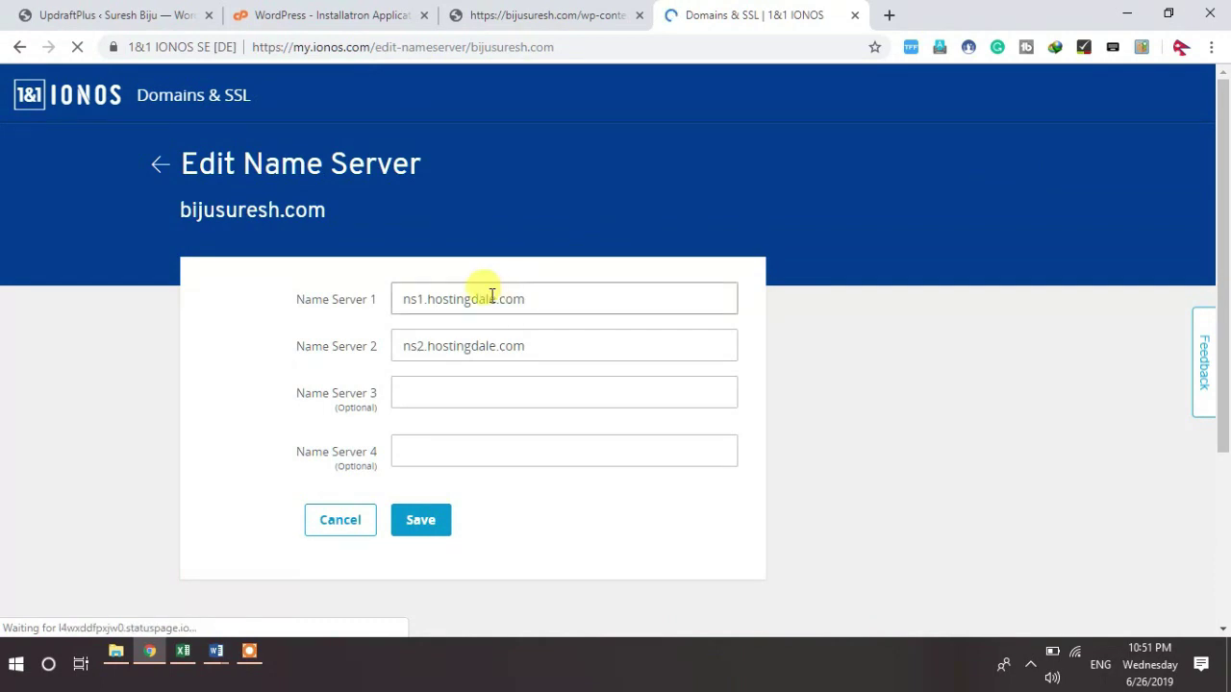
# Step: Change the name servers to ns1.hostens.com and ns2.hostens.com and save
pyautogui.click(493, 296)
pyautogui.press('BackSpace')
pyautogui.press('BackSpace')
pyautogui.press('BackSpace')
pyautogui.press('BackSpace')
pyautogui.press('BackSpace')
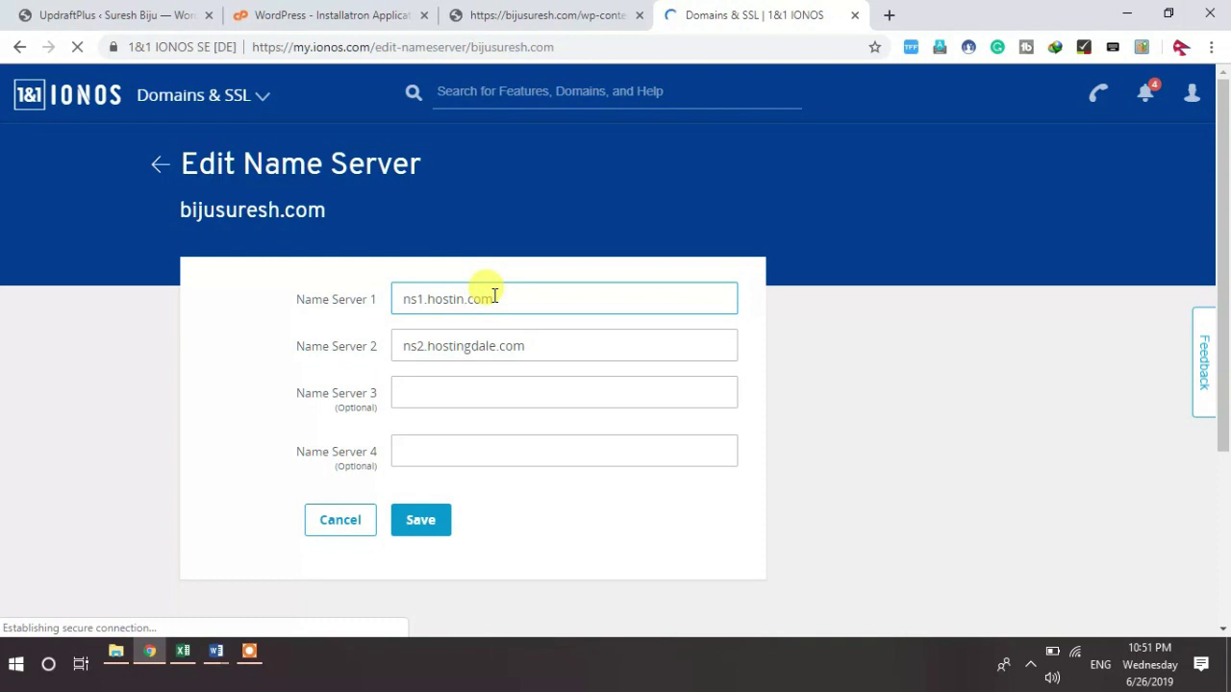
pyautogui.press('BackSpace')
pyautogui.press('BackSpace')
pyautogui.tripleClick(534, 303)
pyautogui.hotkey('ctrl', 'c')
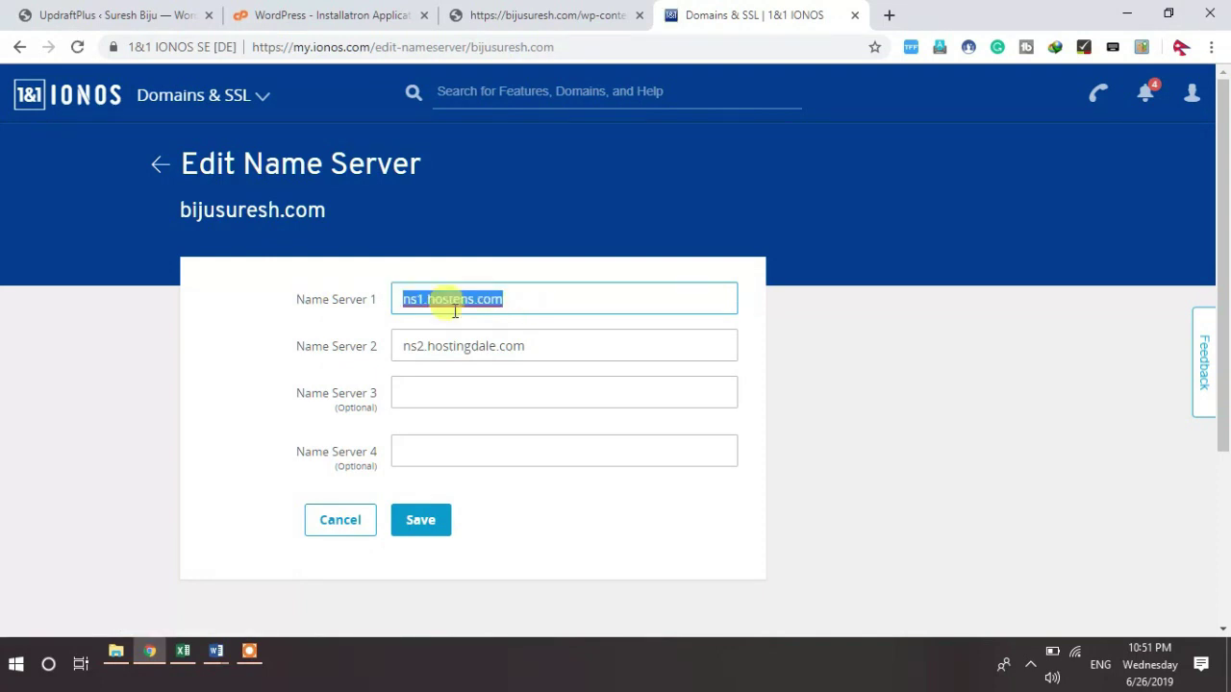
pyautogui.tripleClick(549, 336)
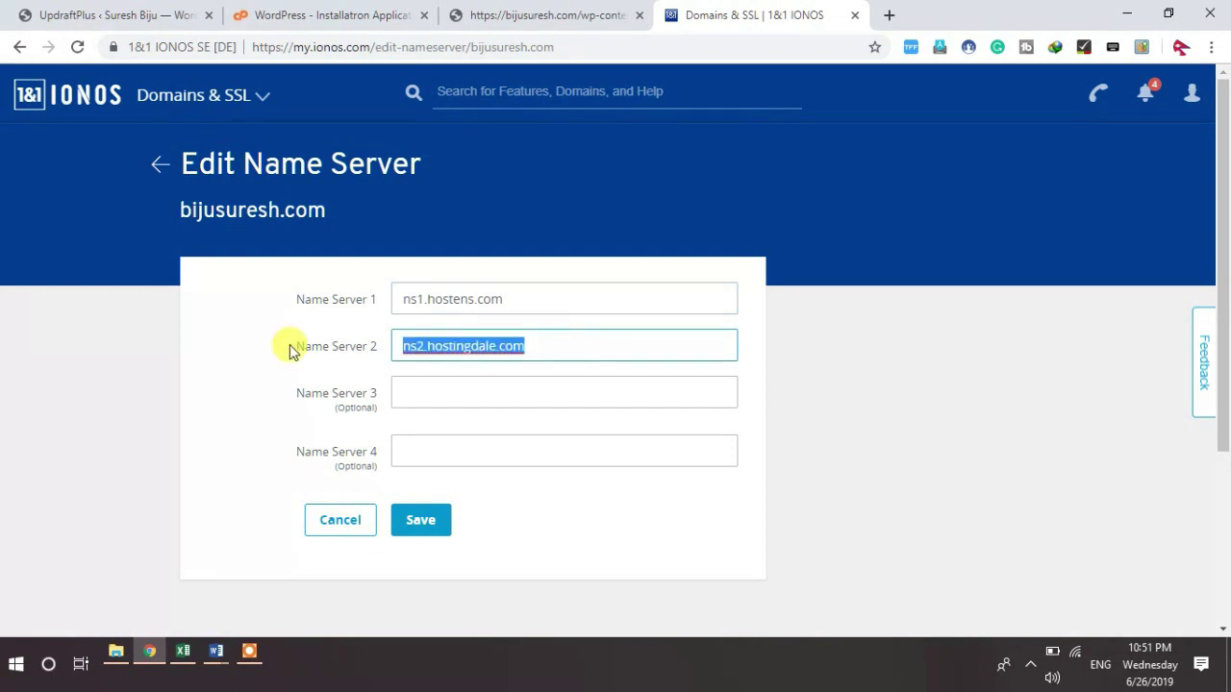
pyautogui.hotkey('ctrl', 'v')
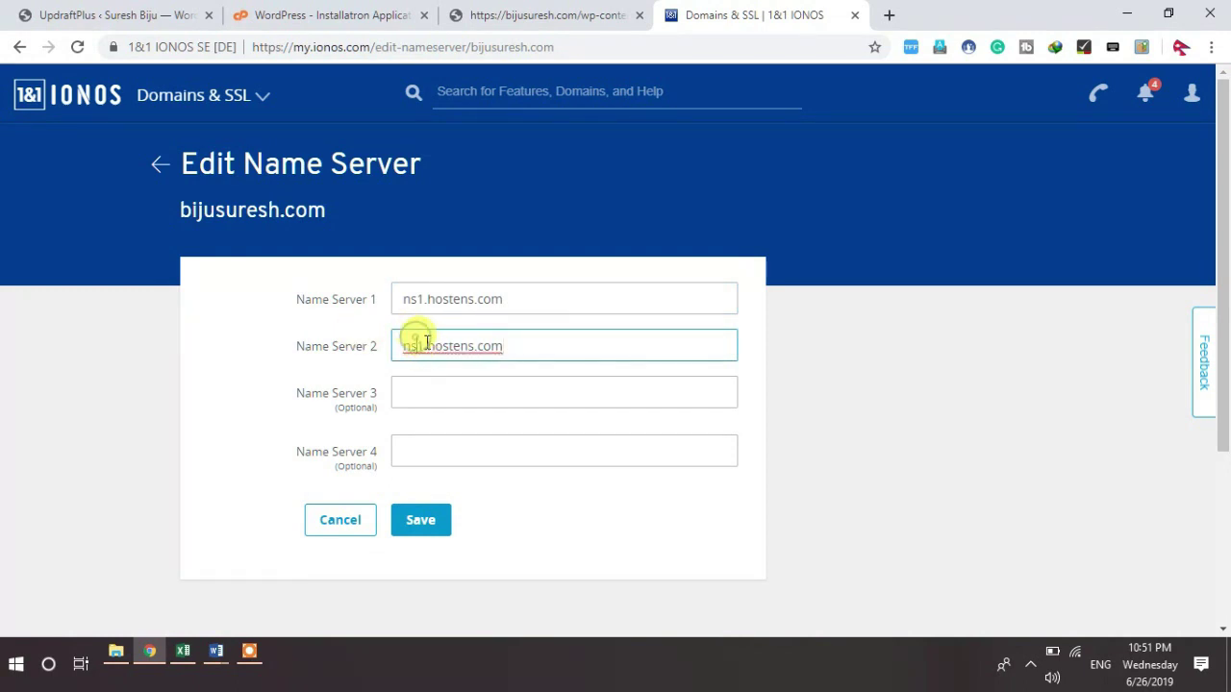
pyautogui.click(428, 343)
pyautogui.press('BackSpace')
pyautogui.write('2')
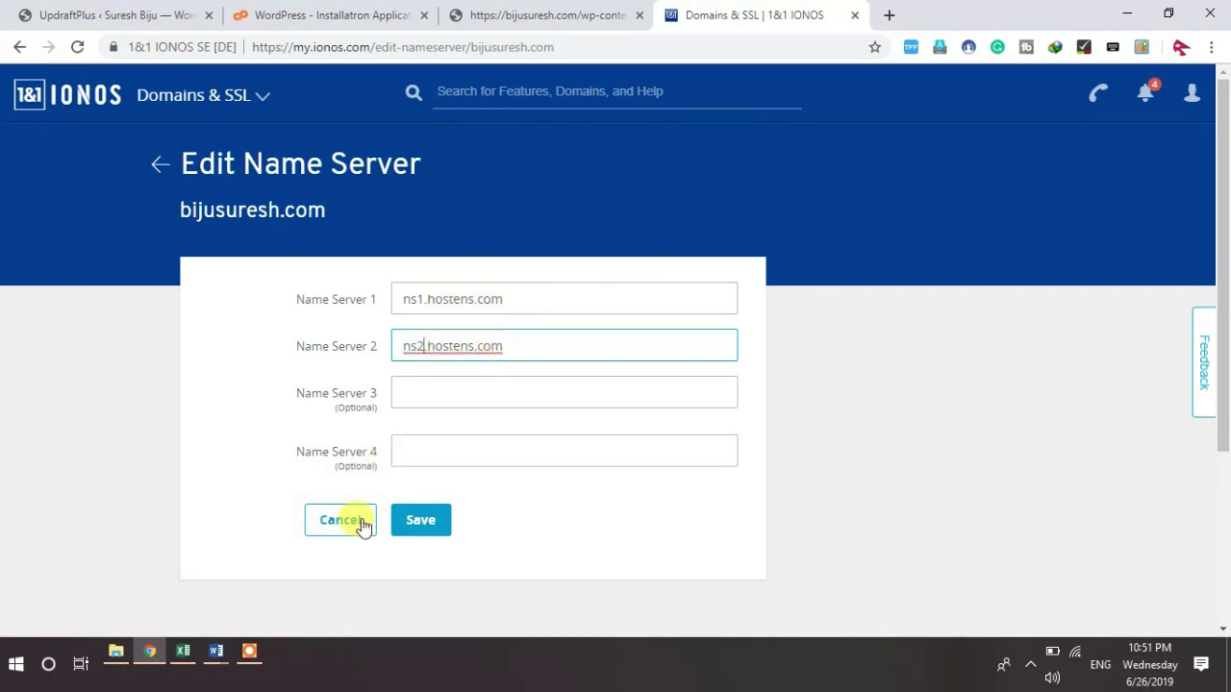
pyautogui.click(420, 520)
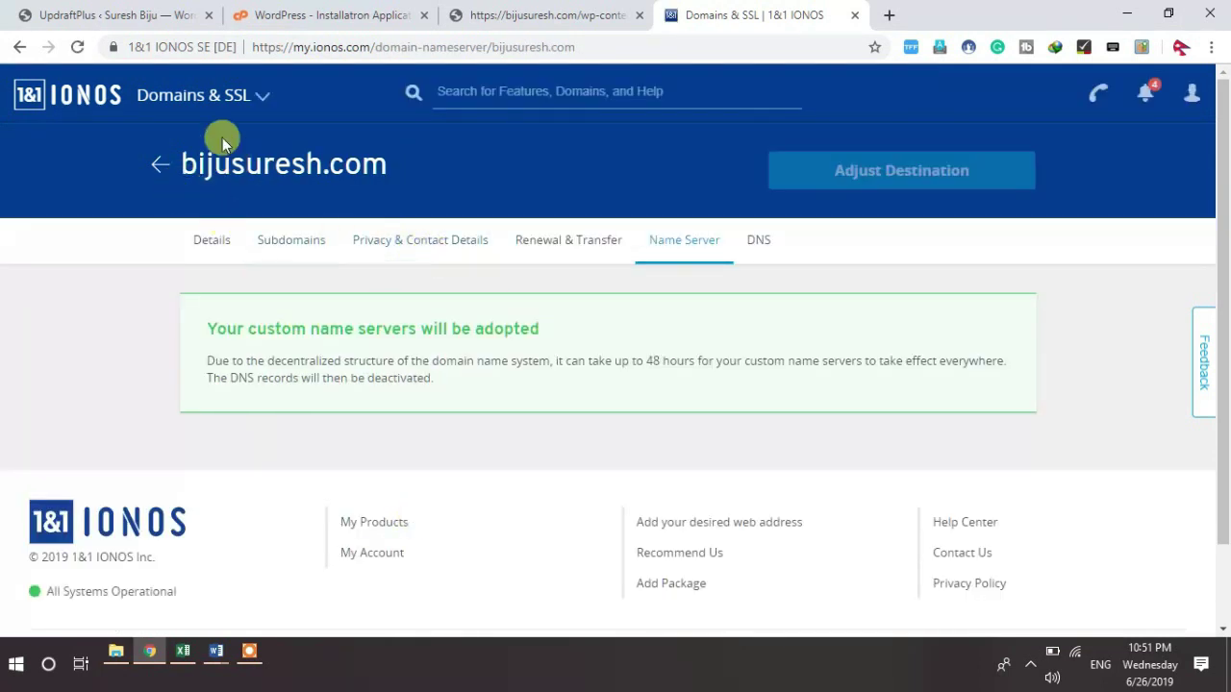
# Step: Return to Domains & SSL and reload until bijusuresh.com shows the pending custom name server update
pyautogui.click(93, 108)
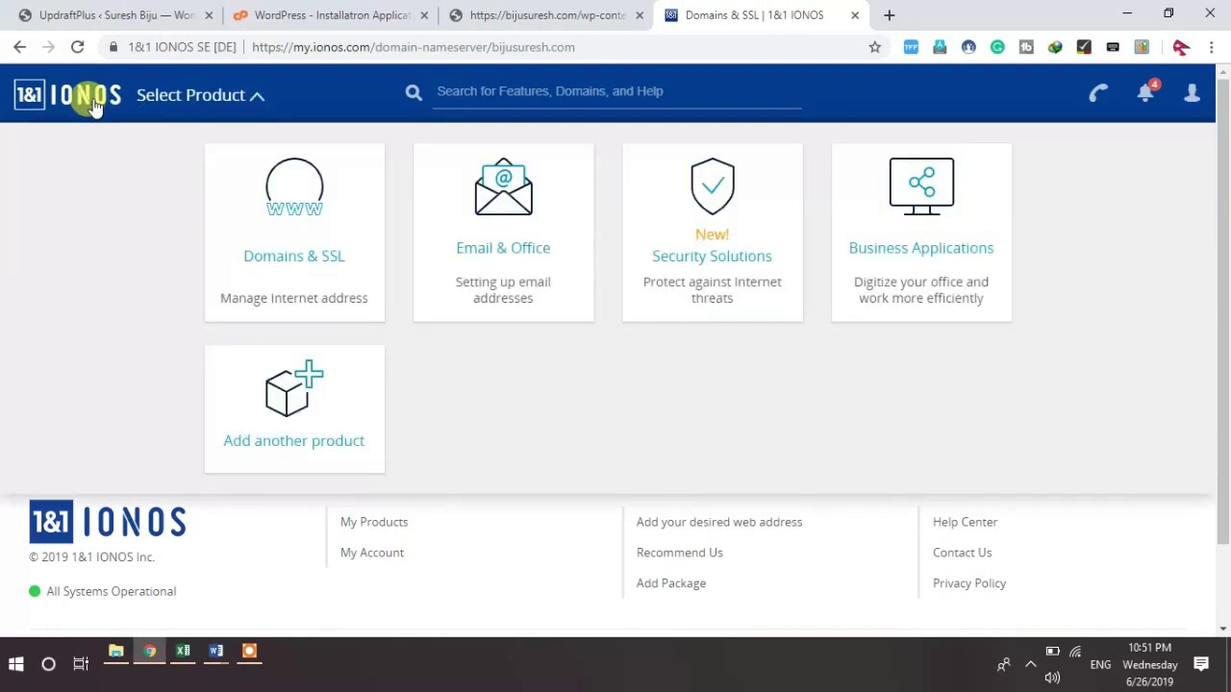
pyautogui.click(297, 237)
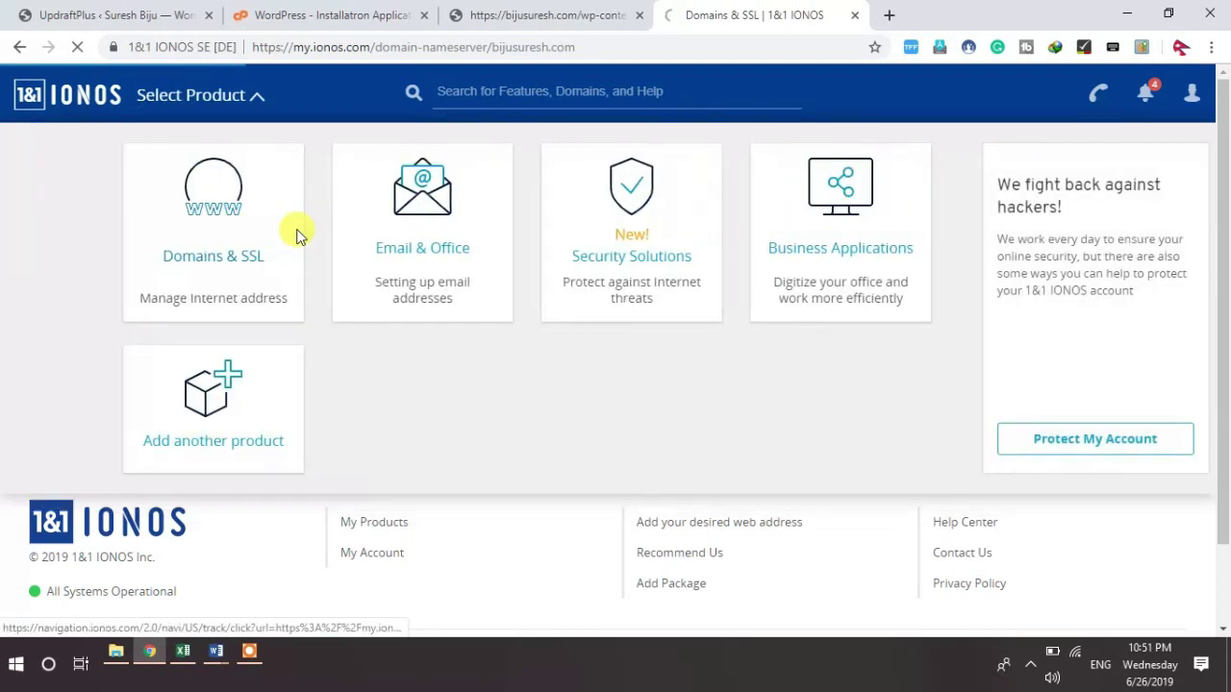
pyautogui.click(173, 233)
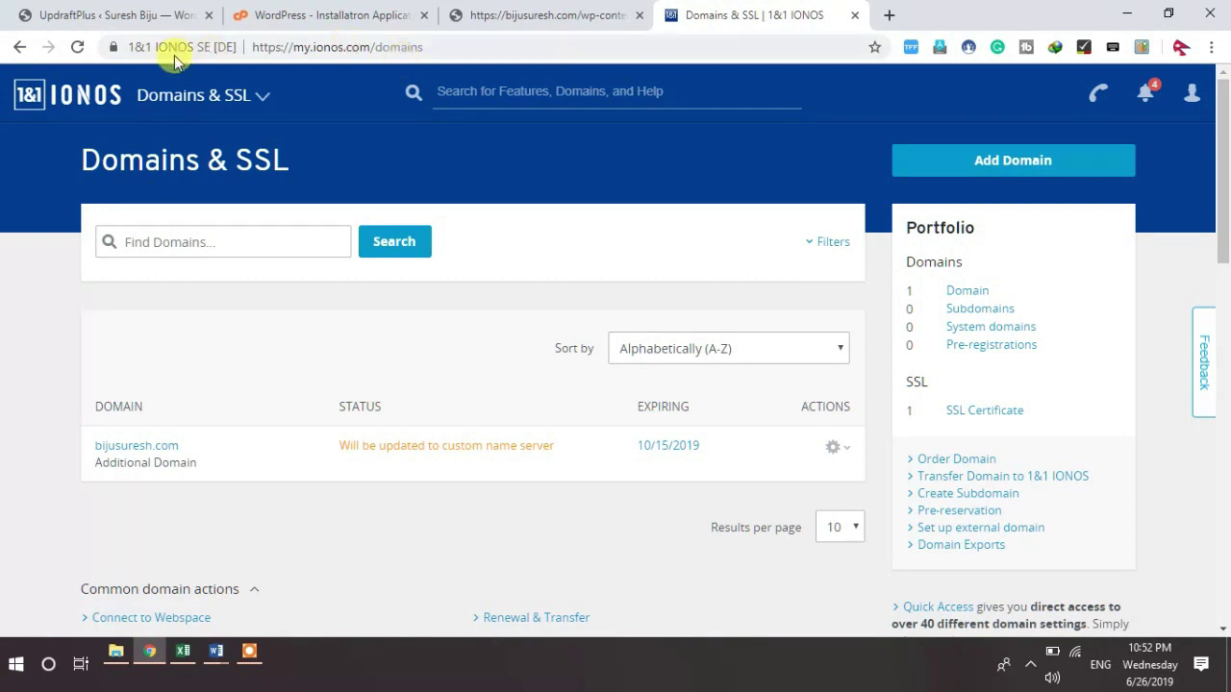
pyautogui.click(77, 48)
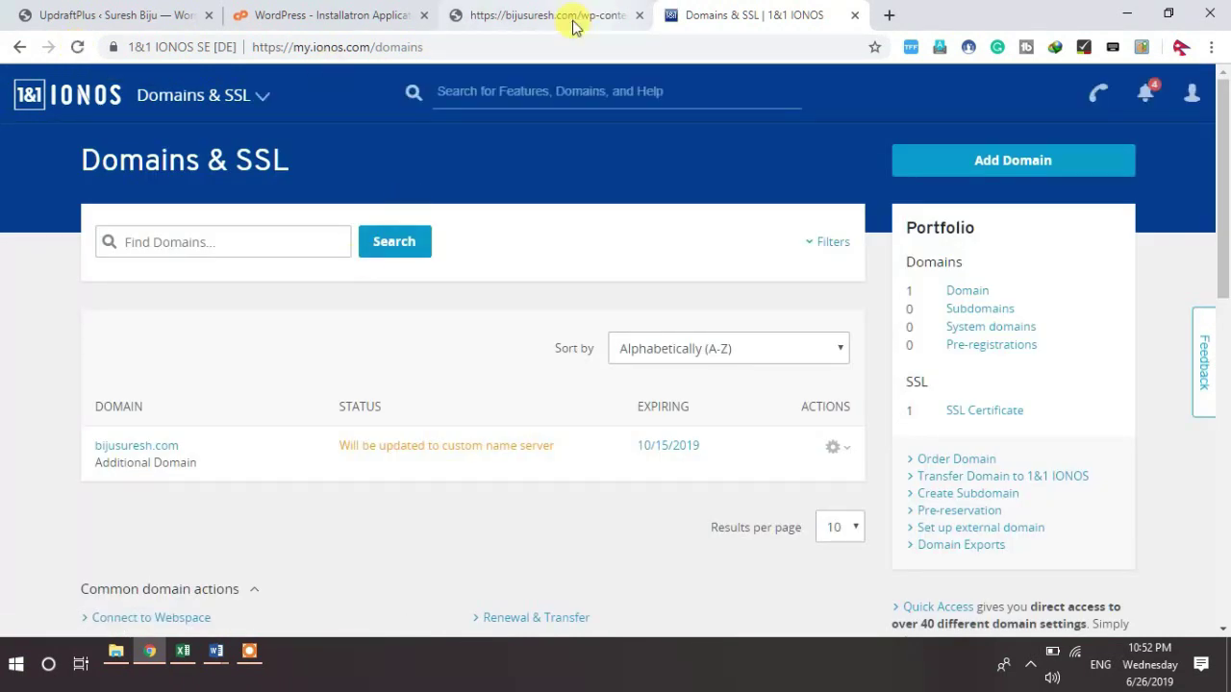
pyautogui.click(78, 48)
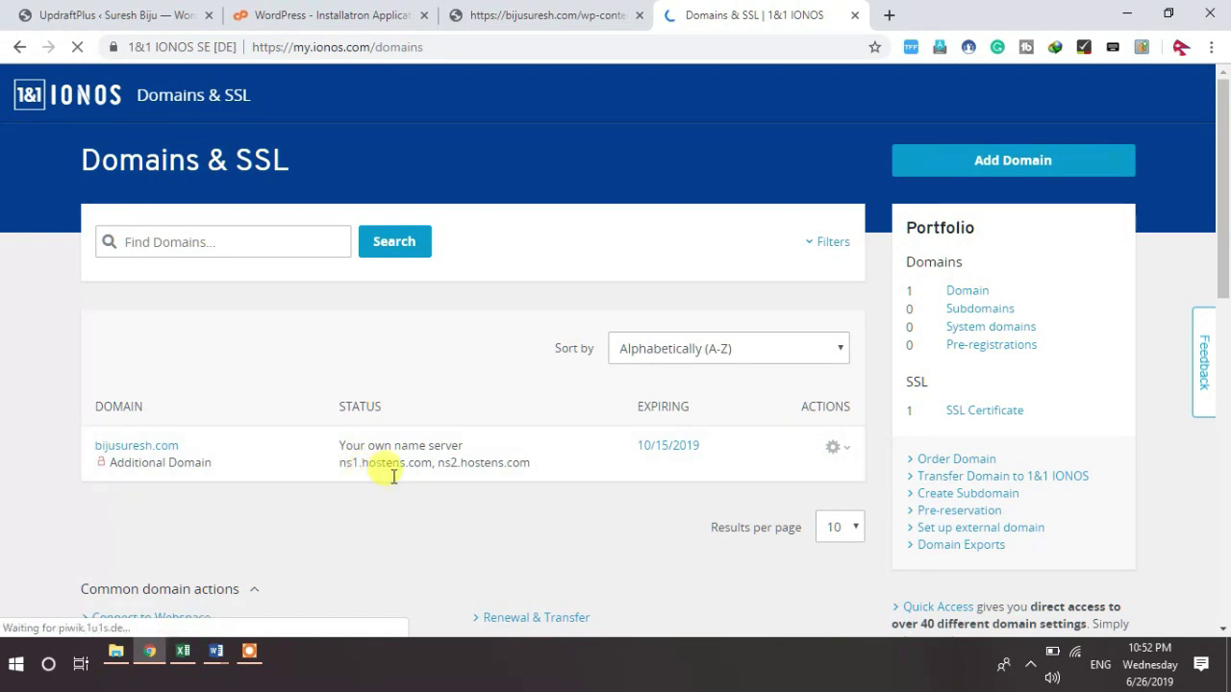
# Step: Load bijusuresh.com/wp-admin in the wp-content tab
pyautogui.click(534, 19)
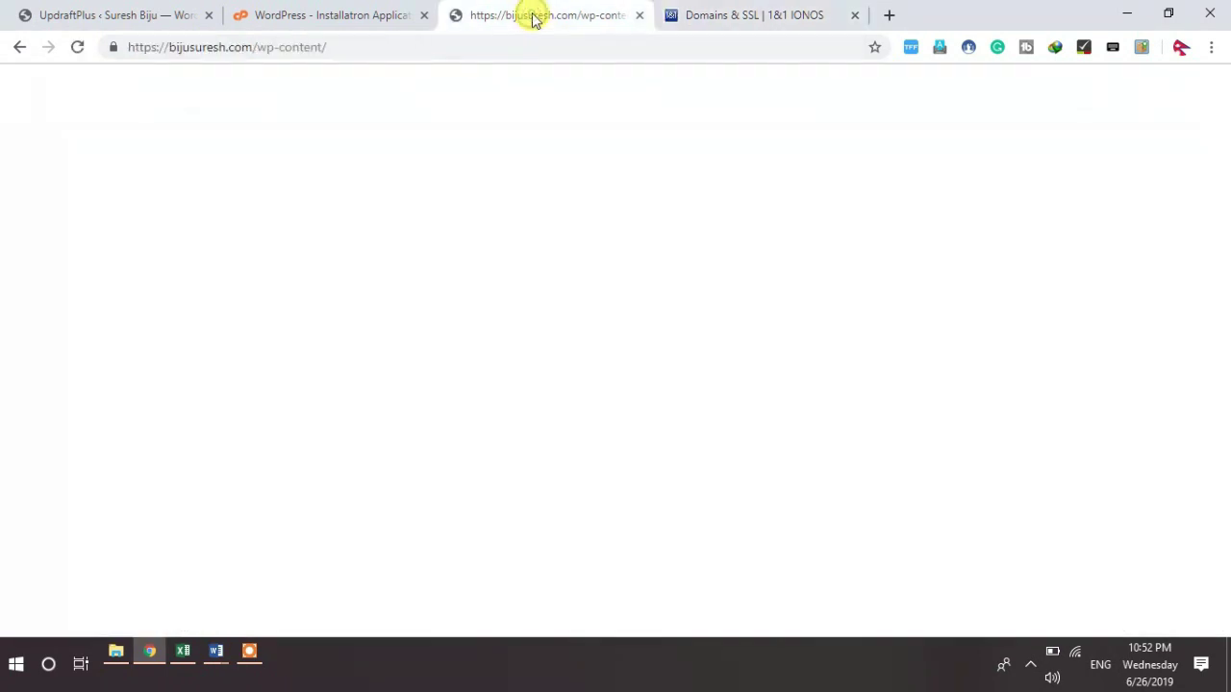
pyautogui.click(355, 44)
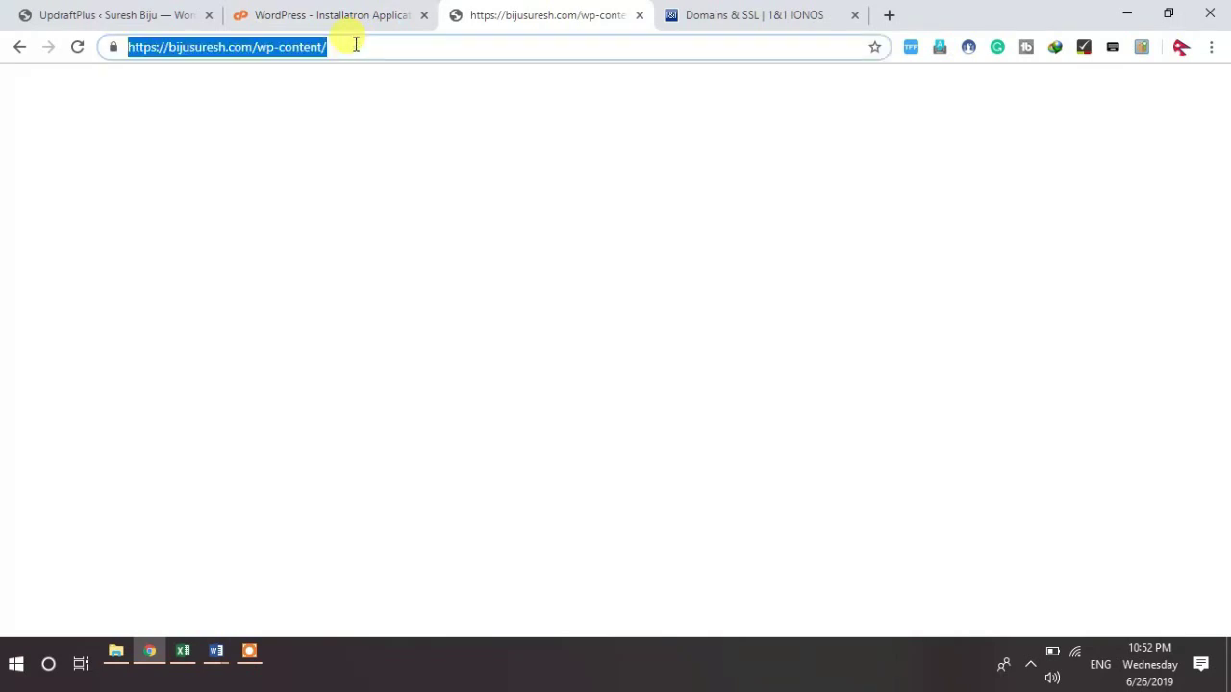
pyautogui.write('biju')
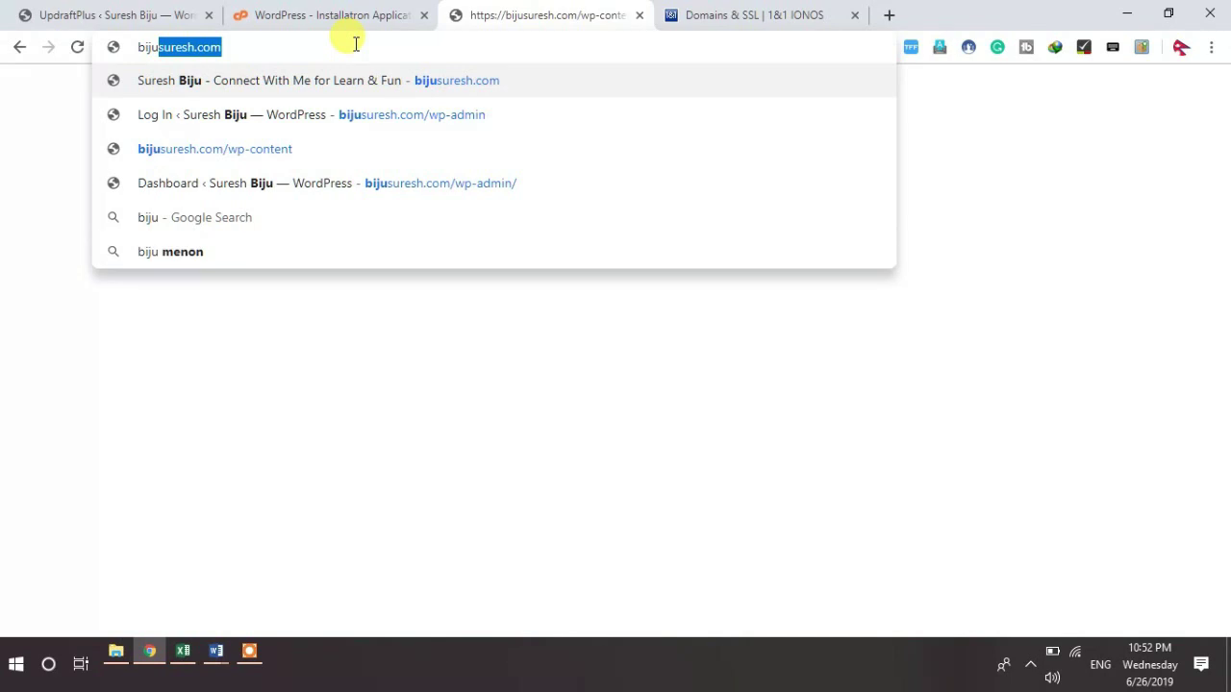
pyautogui.write('suresh.com/wp-')
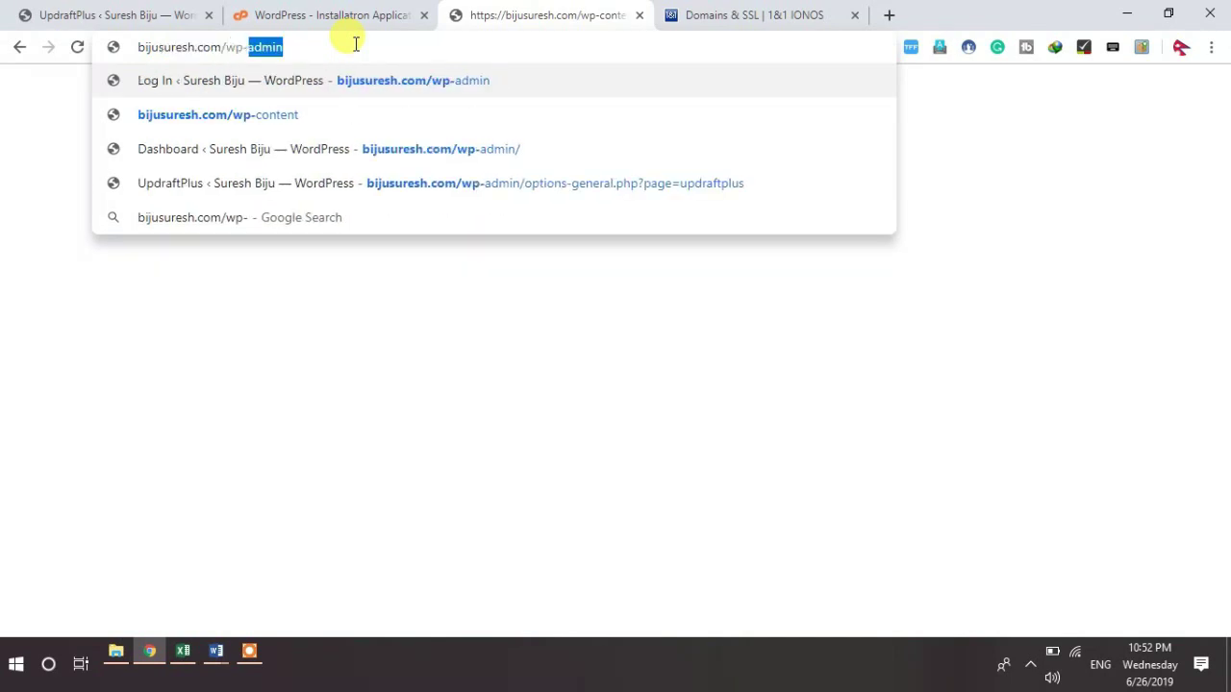
pyautogui.write('admin')
pyautogui.press('Return')
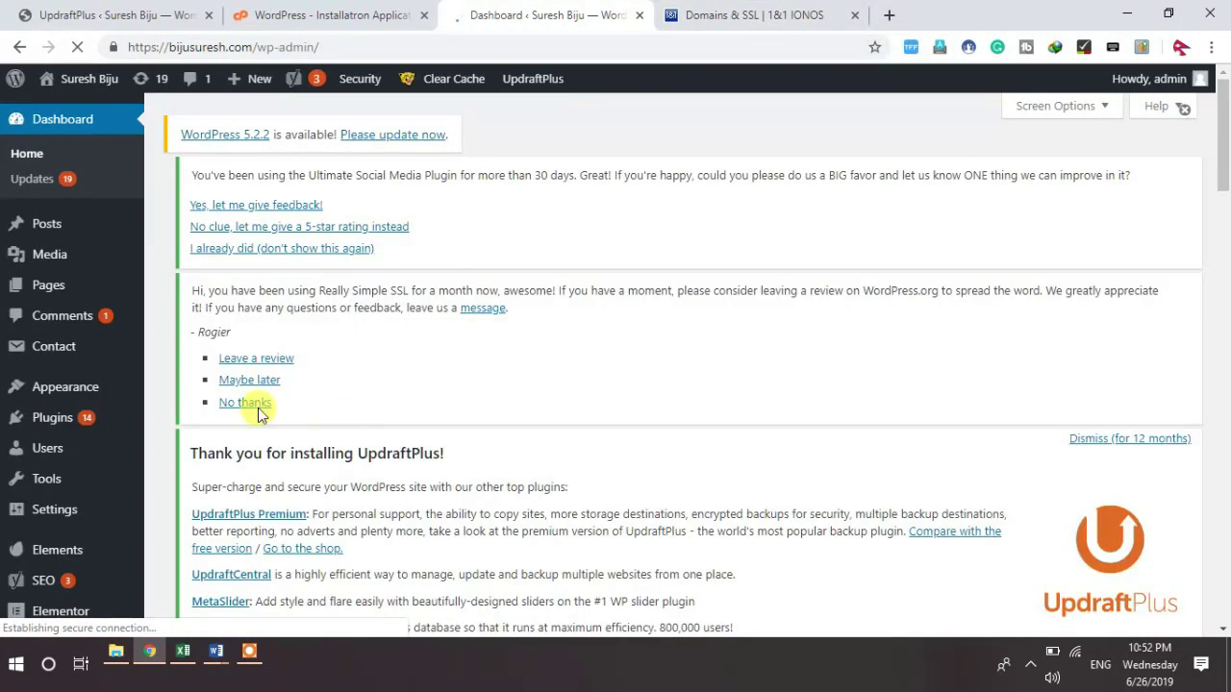
# Step: Glance at the IONOS domains page, then view the loaded WordPress Dashboard
pyautogui.click(746, 20)
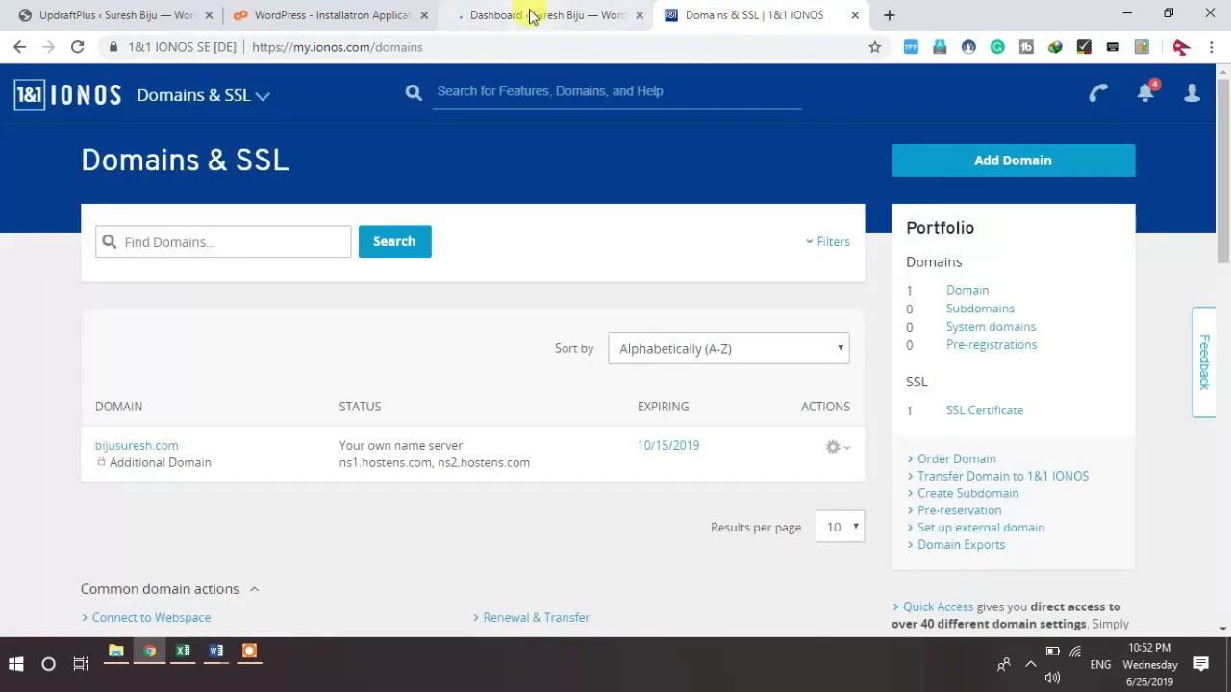
pyautogui.click(532, 15)
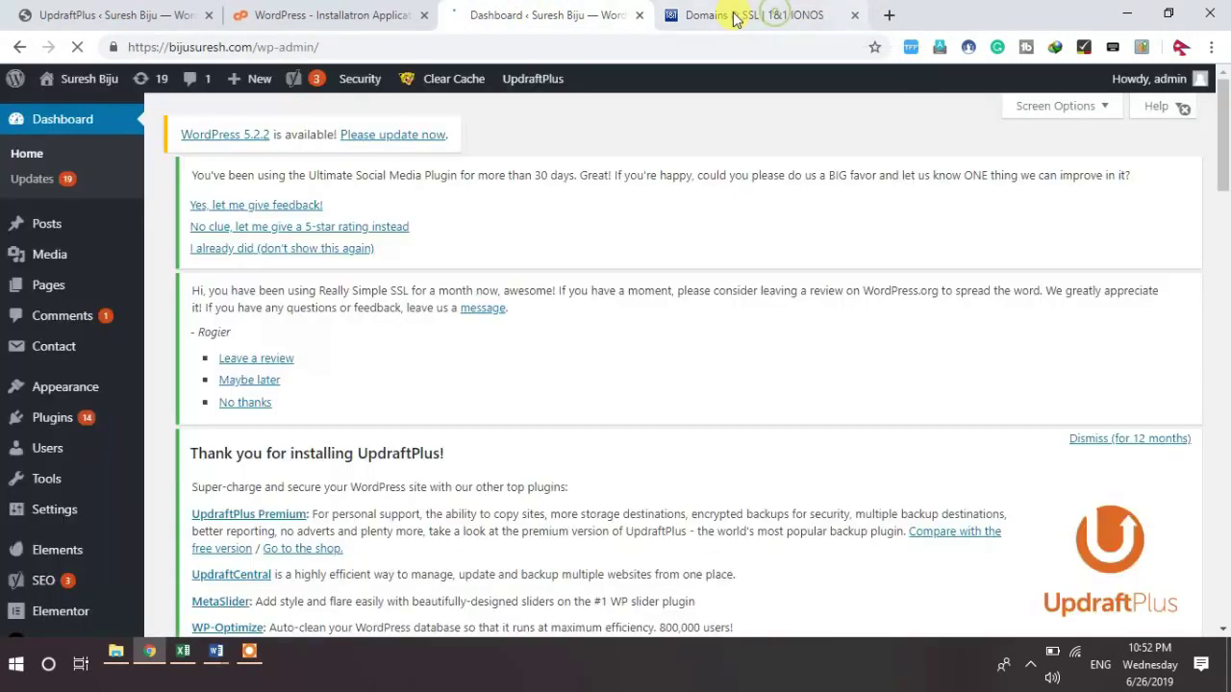
pyautogui.click(711, 15)
pyautogui.click(571, 19)
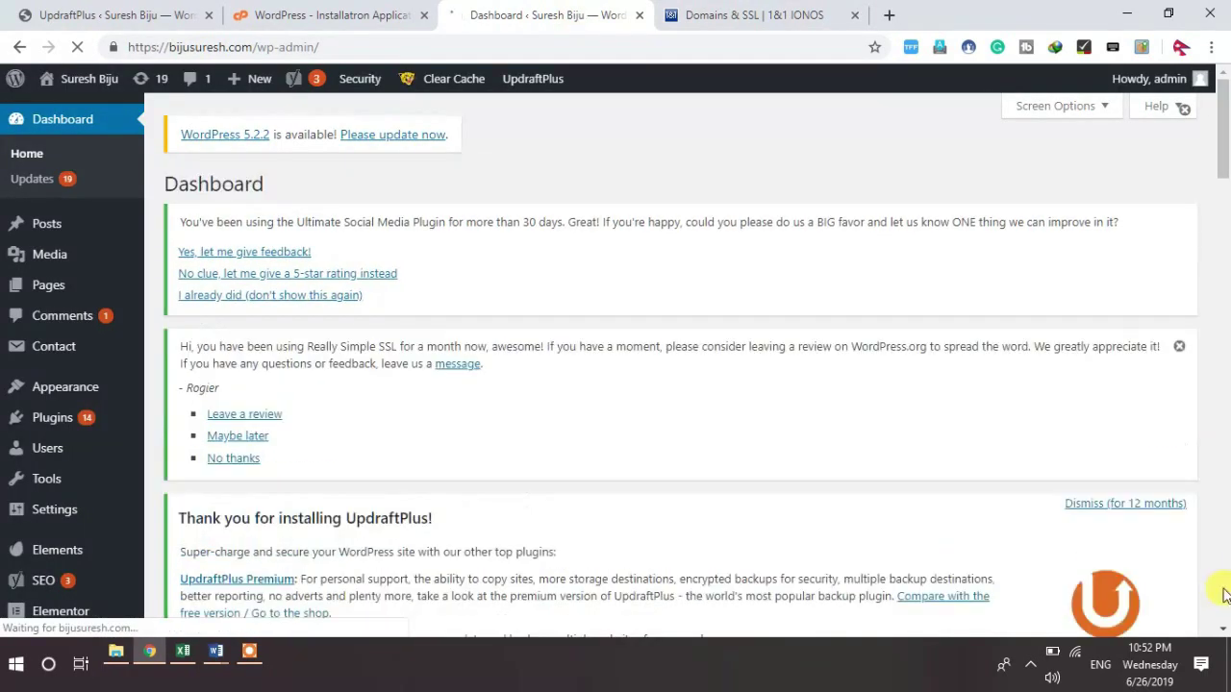
pyautogui.scroll(-3, 275, 343)
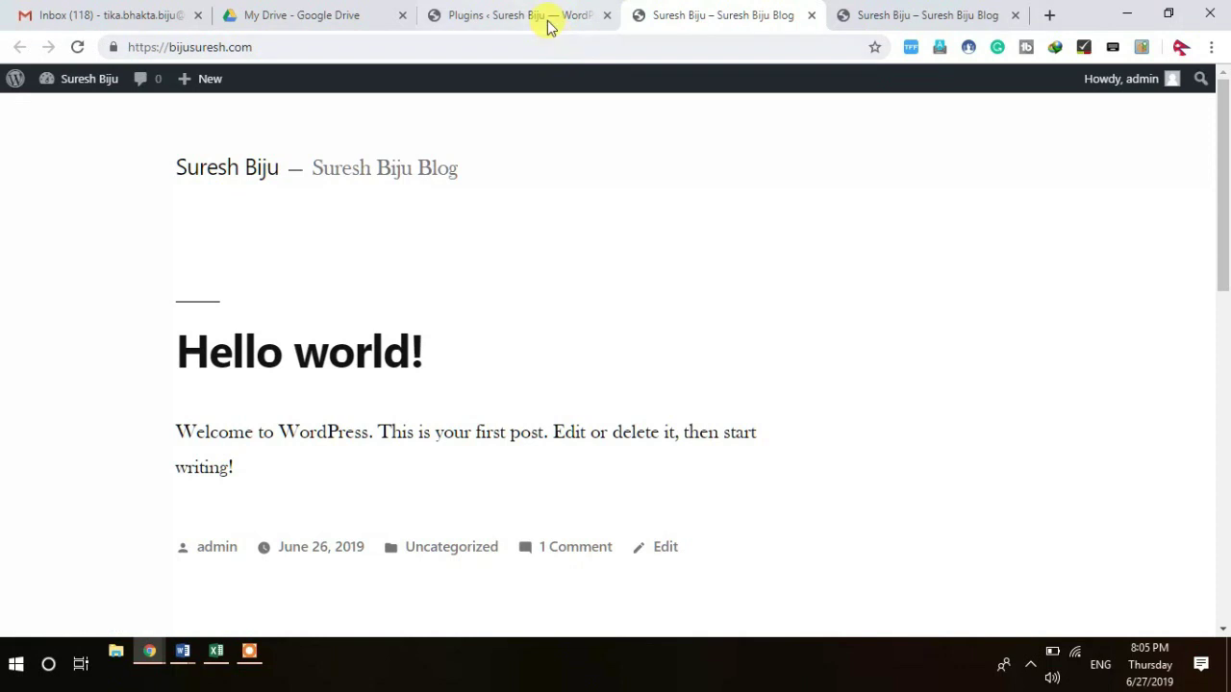
# Step: Search the installed plugins for UpdraftPlus
pyautogui.click(545, 21)
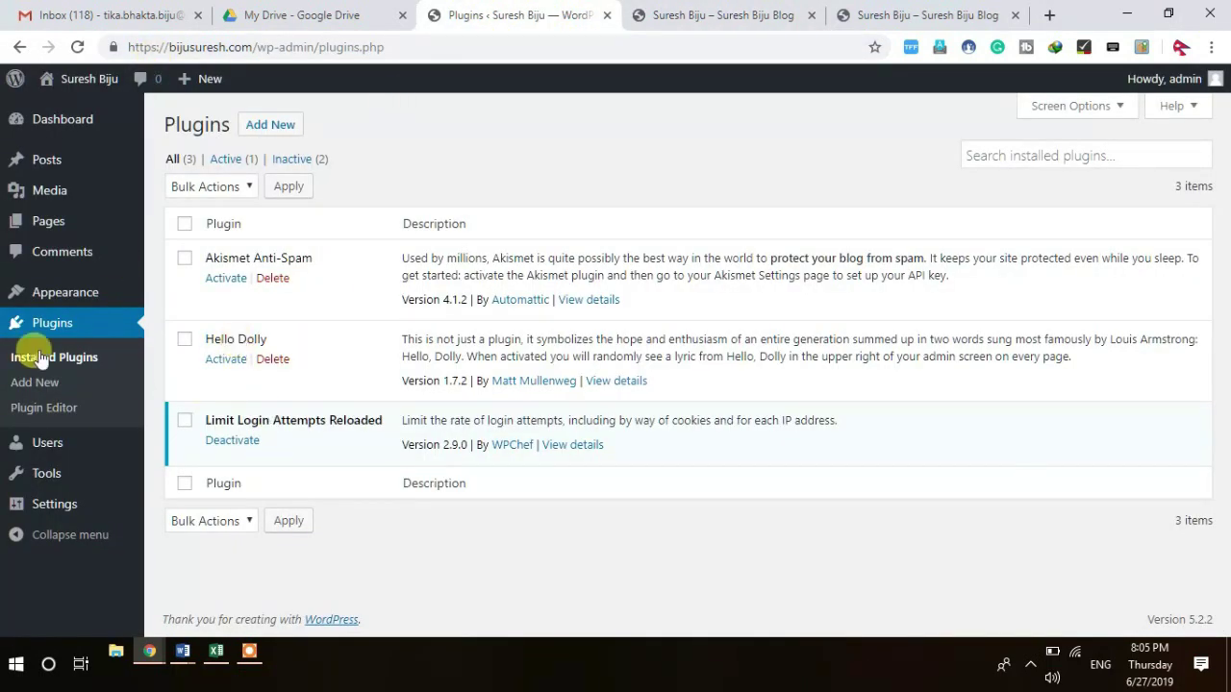
pyautogui.click(1062, 161)
pyautogui.write('up')
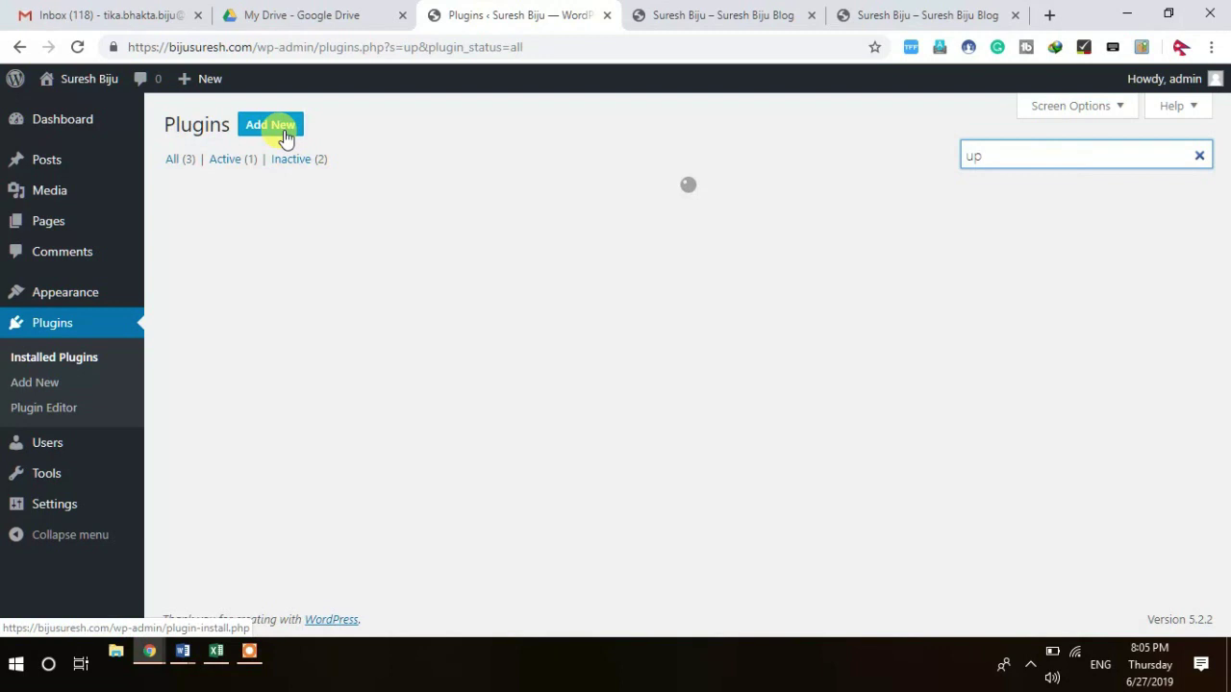
# Step: Find 'updraft' under Add New, then install and activate UpdraftPlus WordPress Backup Plugin
pyautogui.click(283, 135)
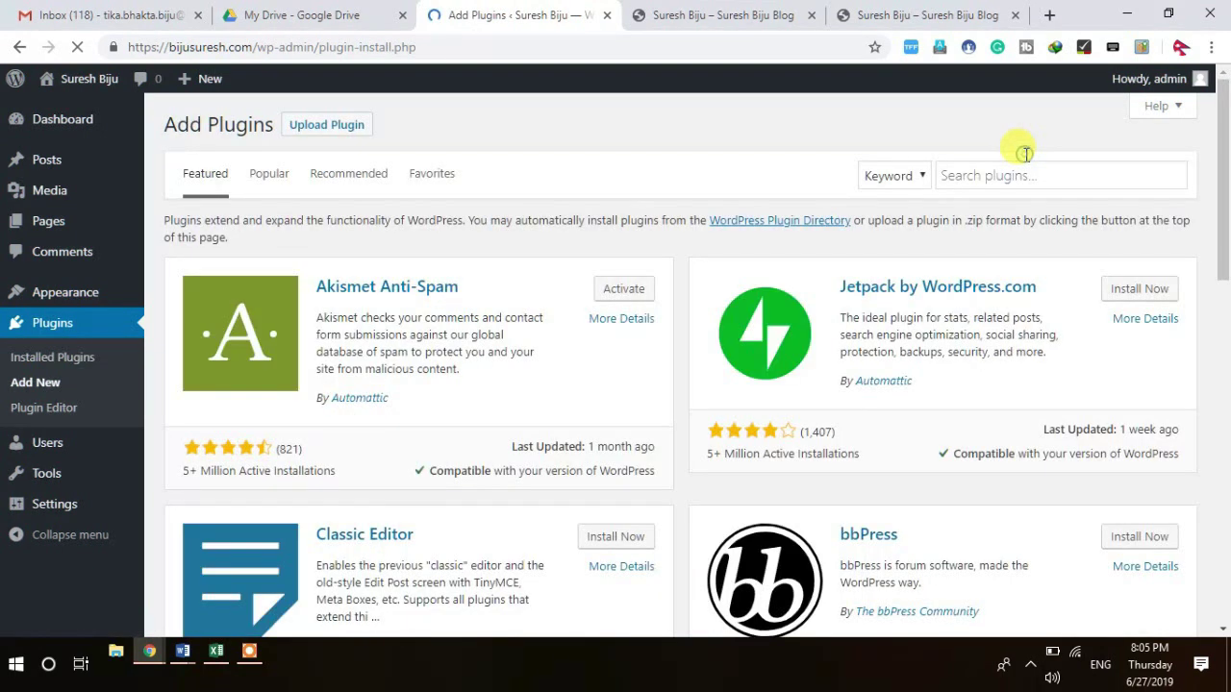
pyautogui.click(997, 171)
pyautogui.write('u')
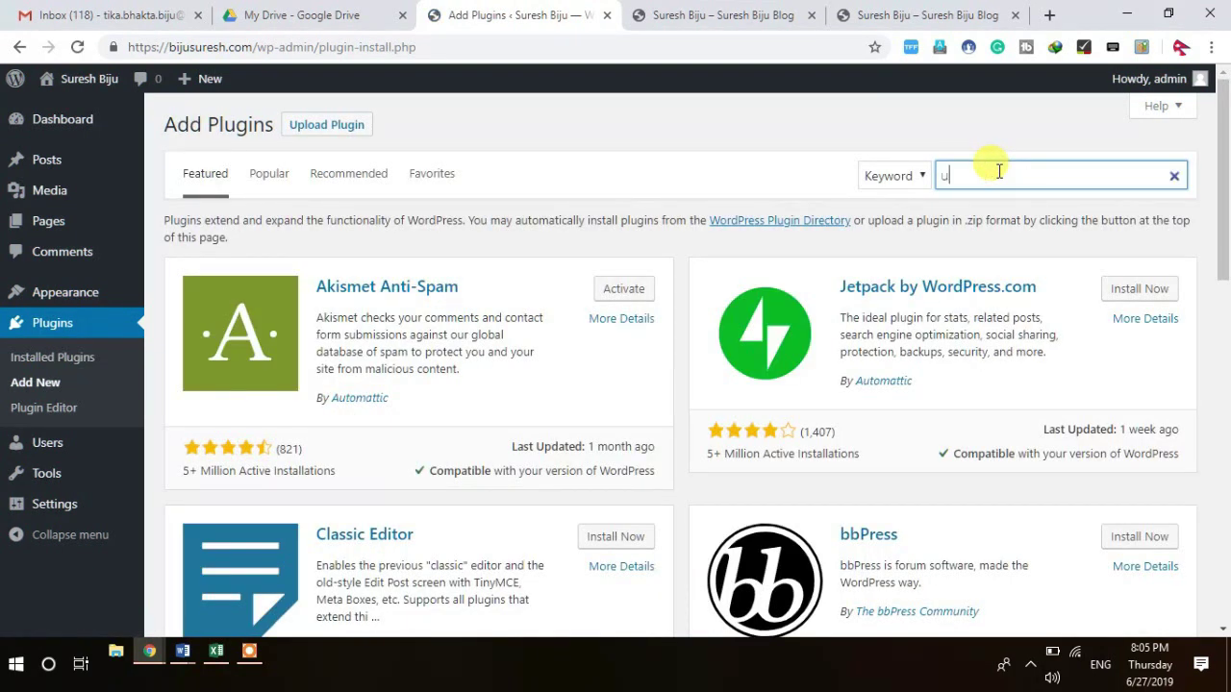
pyautogui.write('pdra')
pyautogui.write('ft')
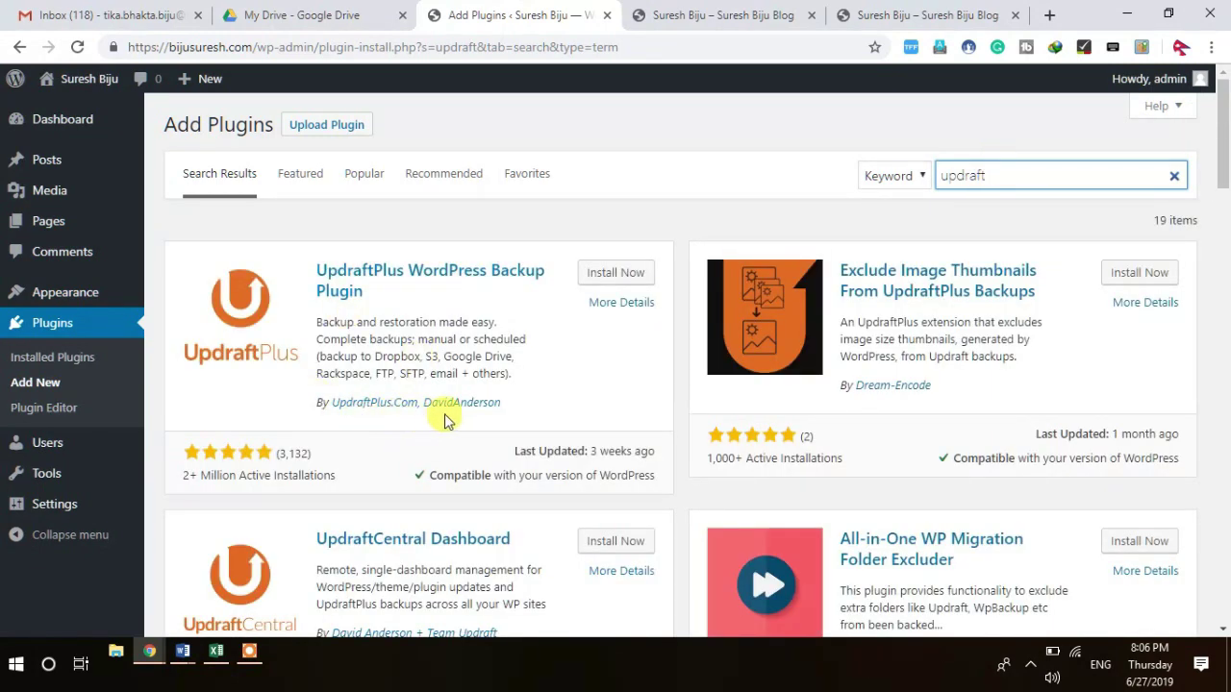
pyautogui.click(631, 275)
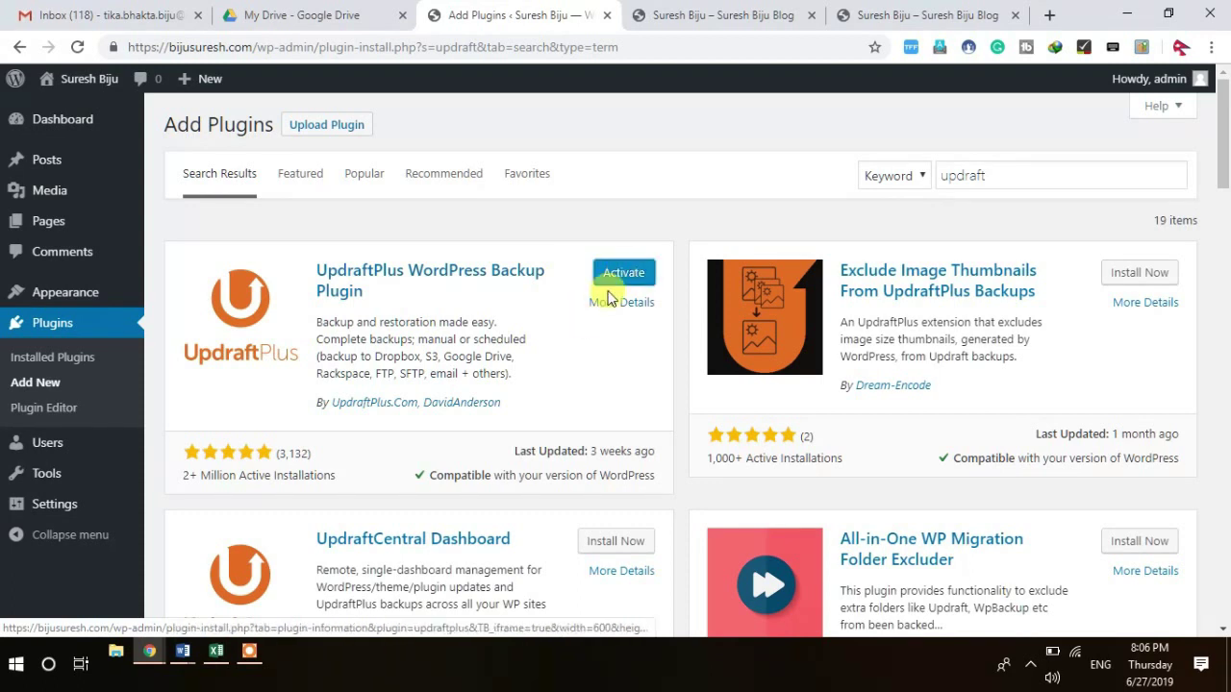
pyautogui.click(626, 275)
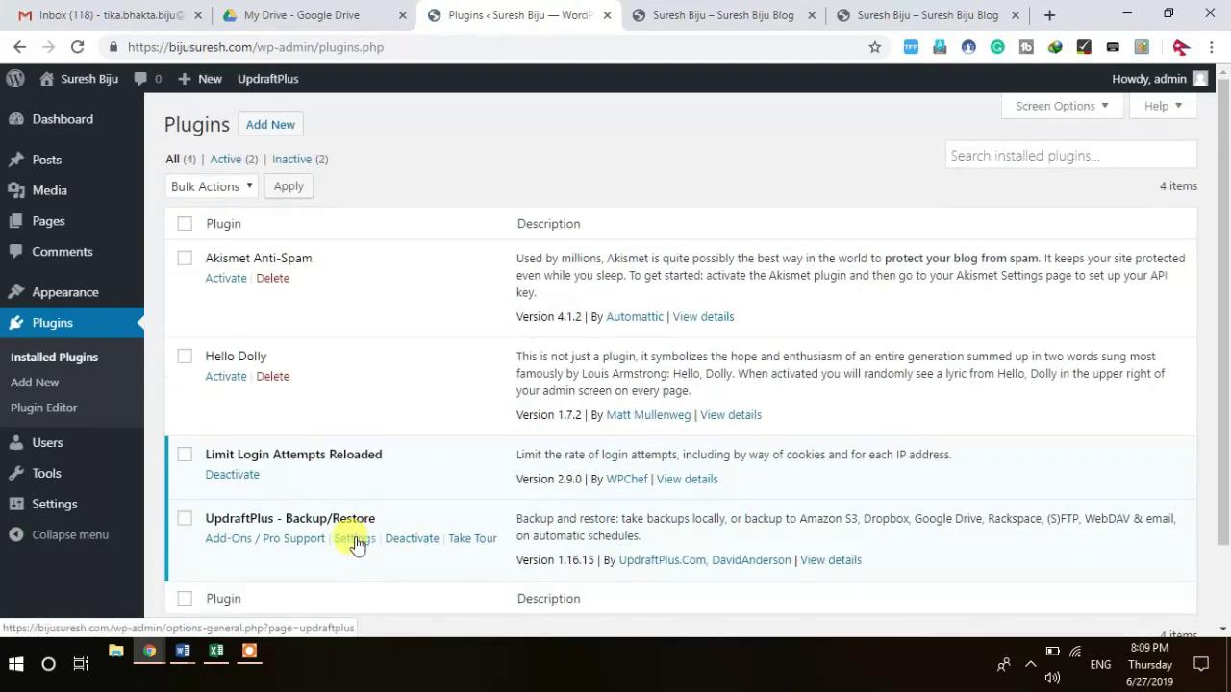
# Step: In UpdraftPlus Settings, pick Google Drive as remote storage and save the changes
pyautogui.click(354, 540)
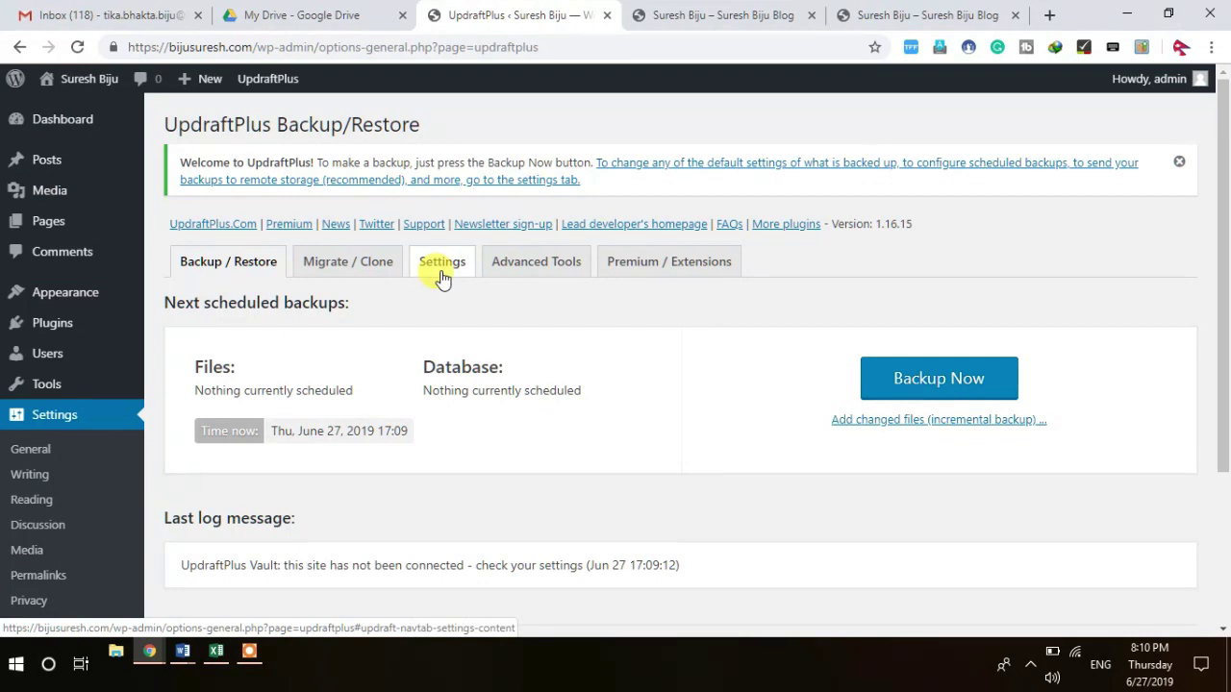
pyautogui.click(442, 279)
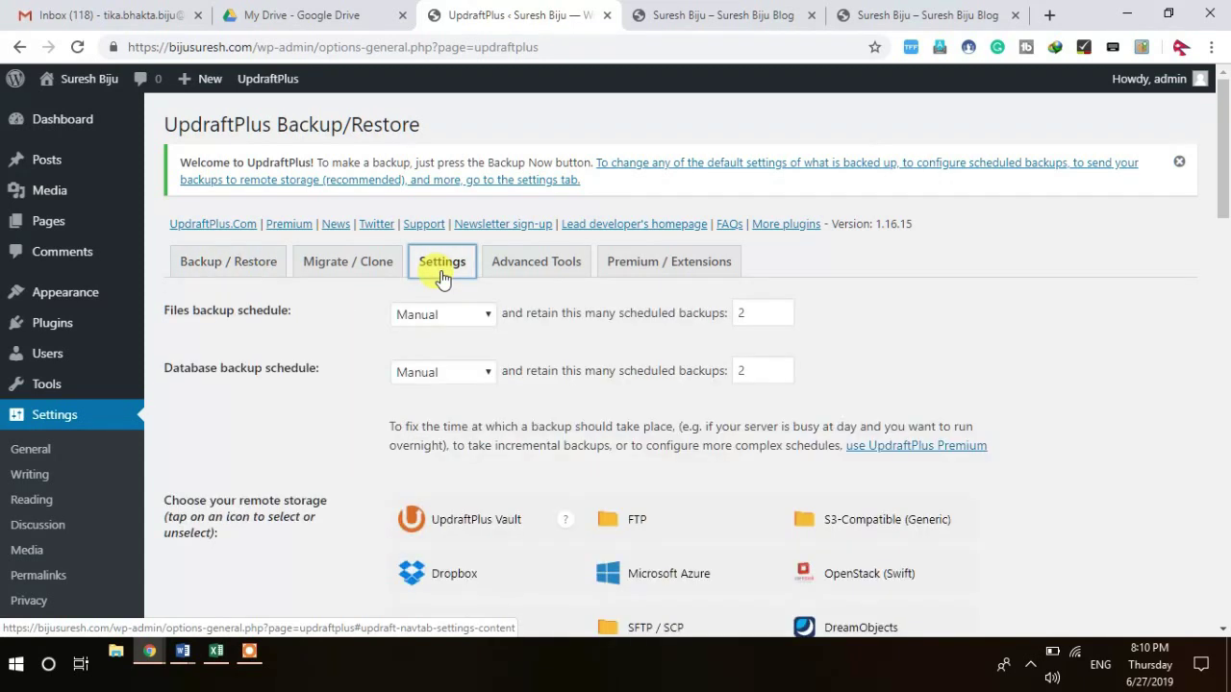
pyautogui.click(1222, 629)
pyautogui.scroll(-3, 1223, 635)
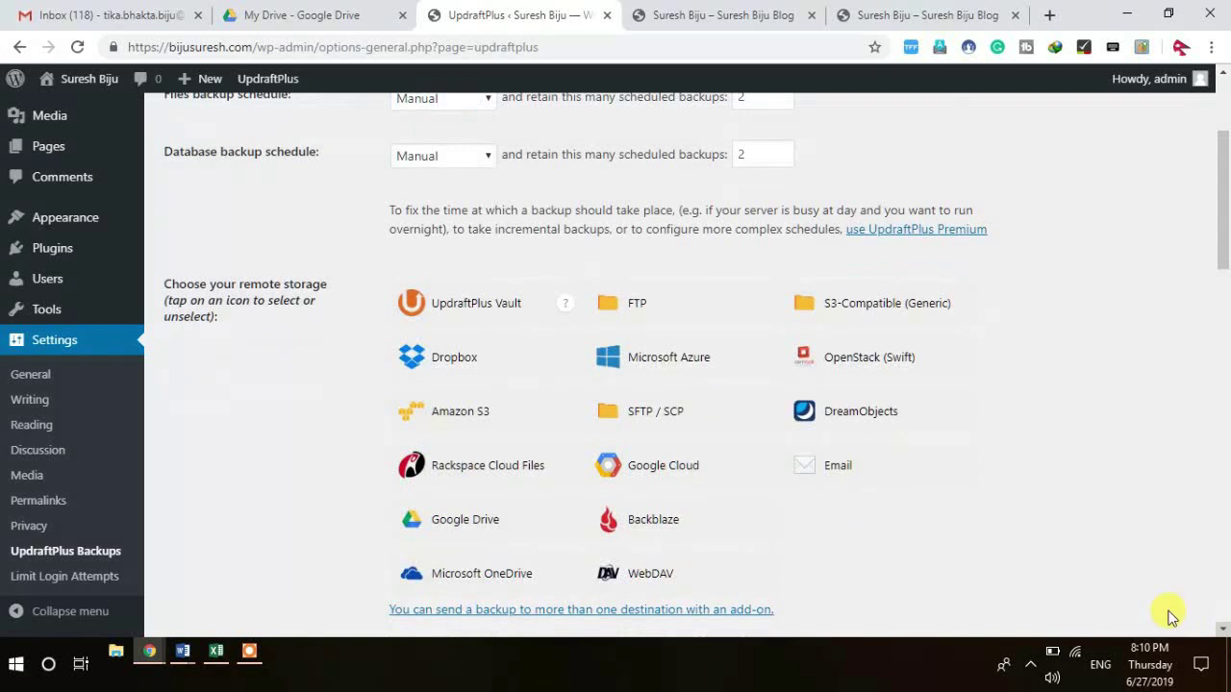
pyautogui.click(464, 522)
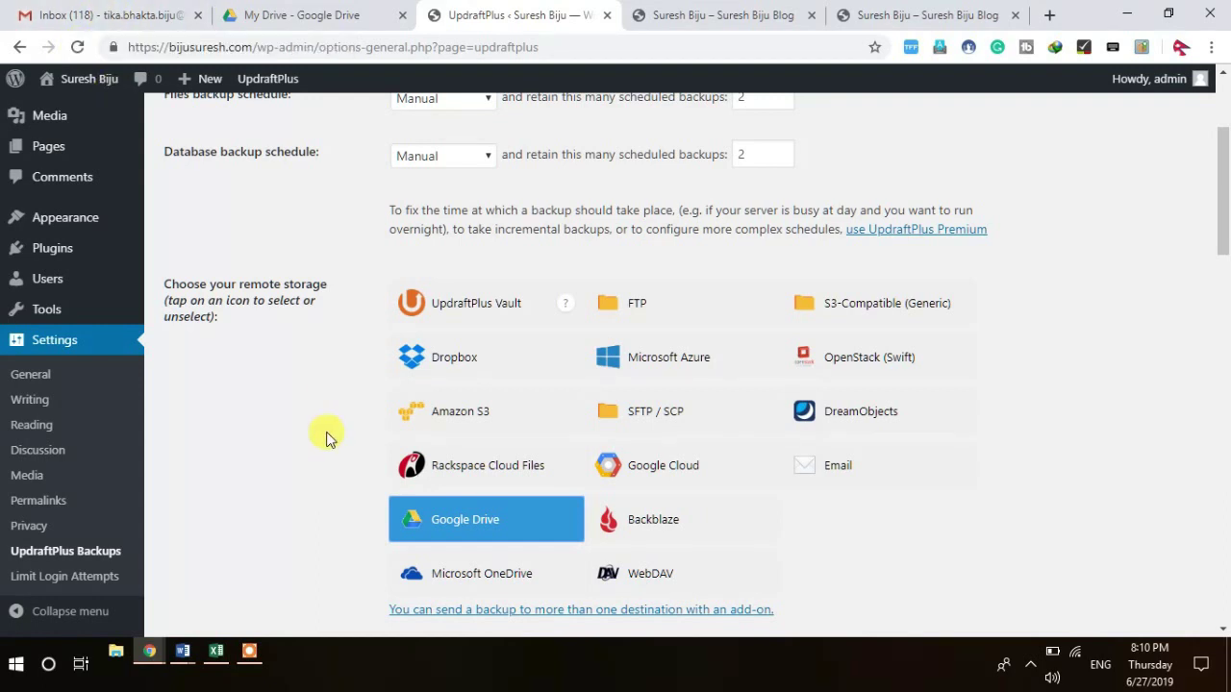
pyautogui.click(1222, 629)
pyautogui.click(1222, 630)
pyautogui.moveTo(1222, 629); pyautogui.dragTo(1222, 629)
pyautogui.click(448, 405)
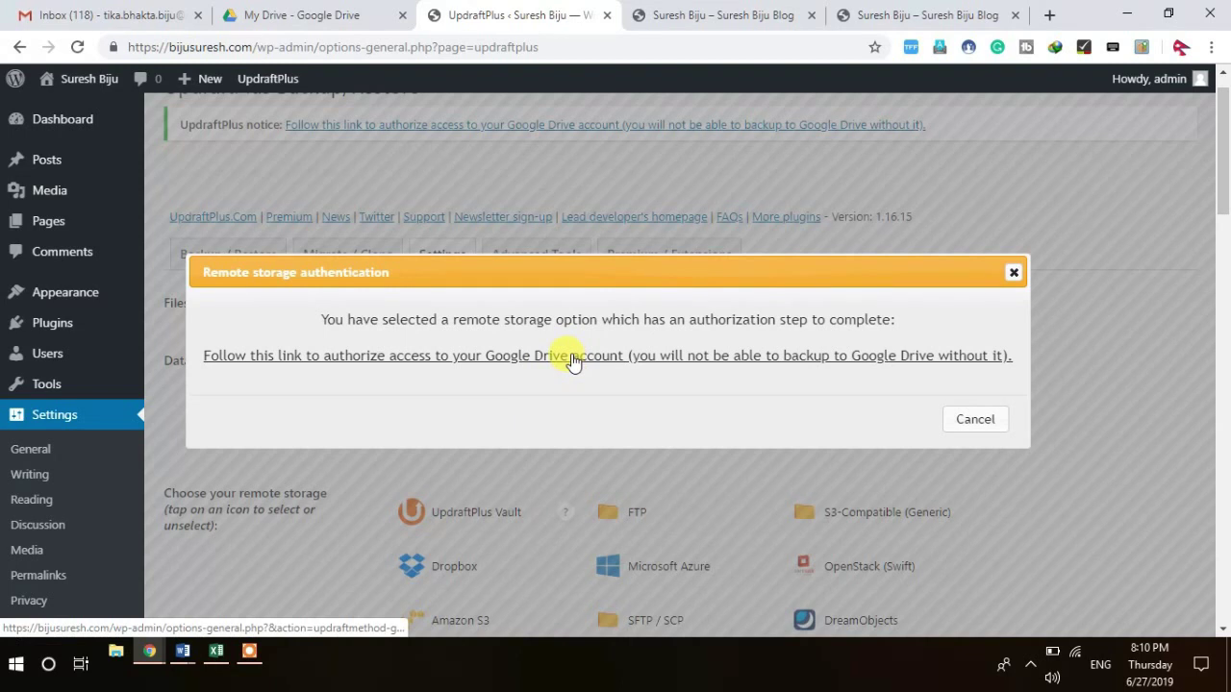
# Step: Authorize UpdraftPlus with the chosen Google account and allow it access to Google Drive
pyautogui.click(574, 362)
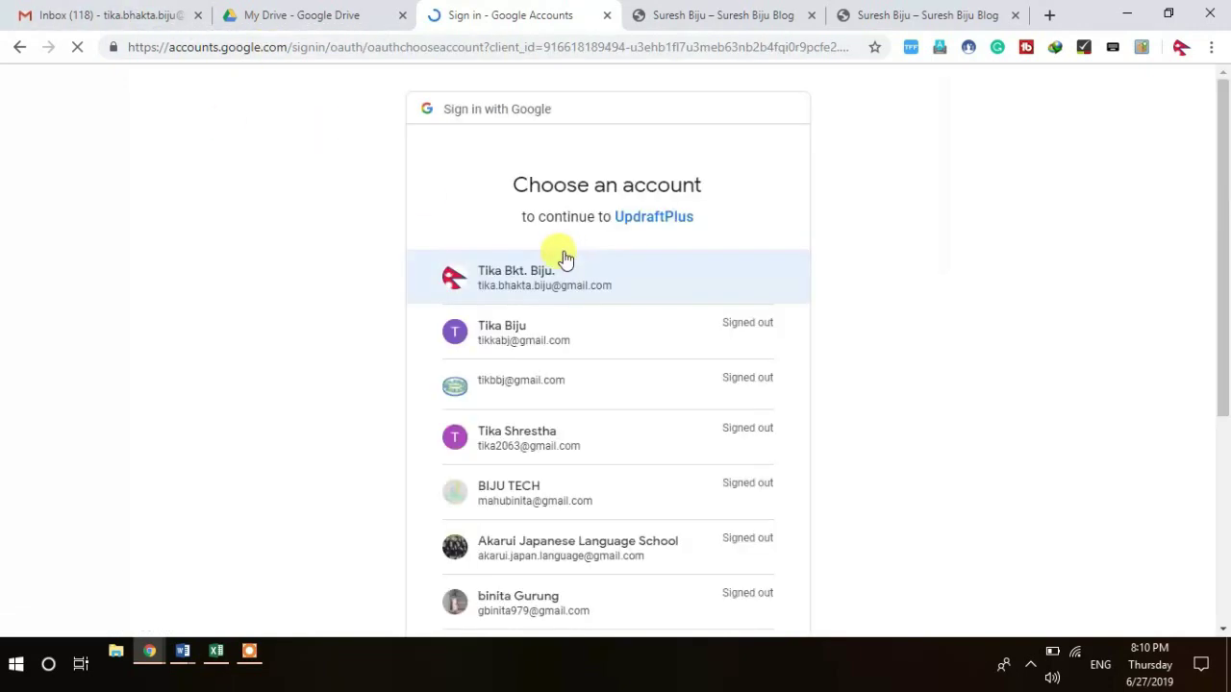
pyautogui.click(525, 279)
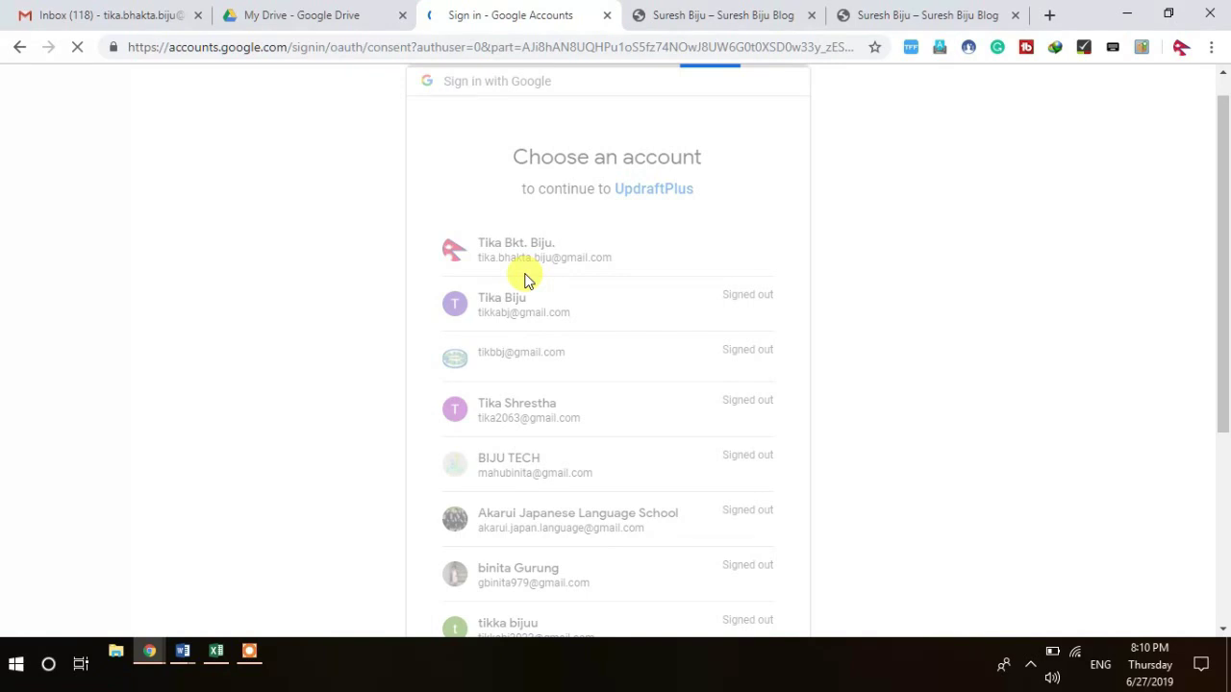
pyautogui.click(738, 589)
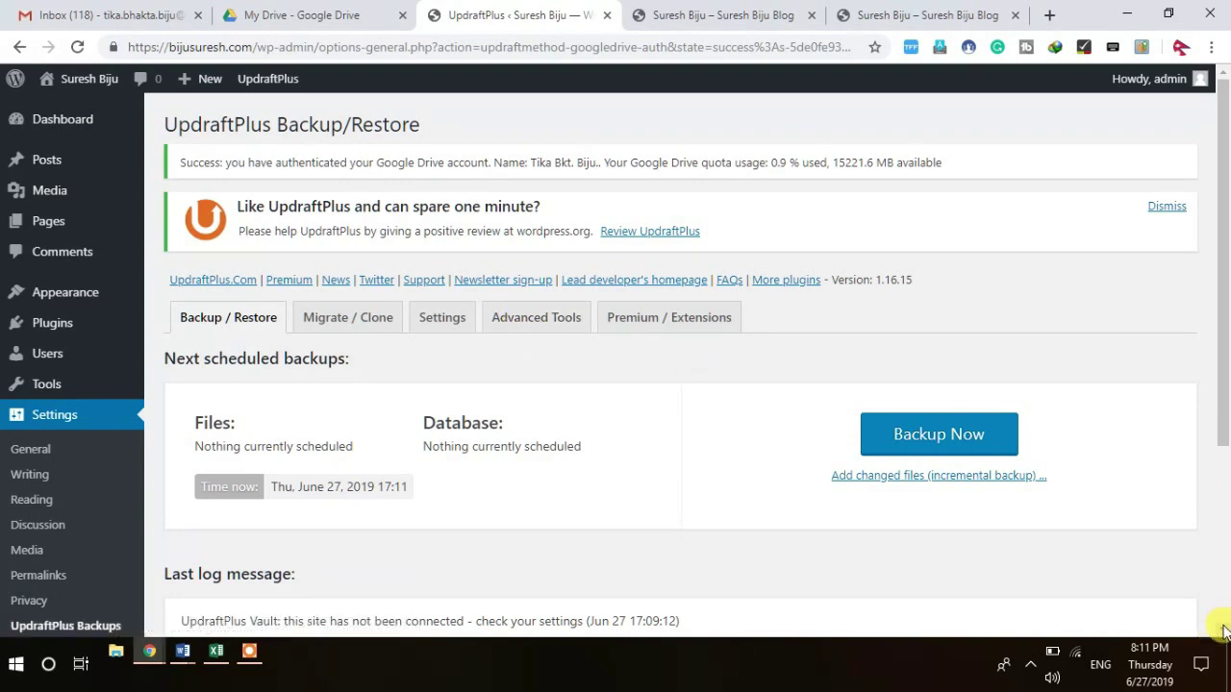
# Step: Rescan remote storage and start restoring the Jun 26, 2019 19:35 backup
pyautogui.scroll(-2, 1224, 632)
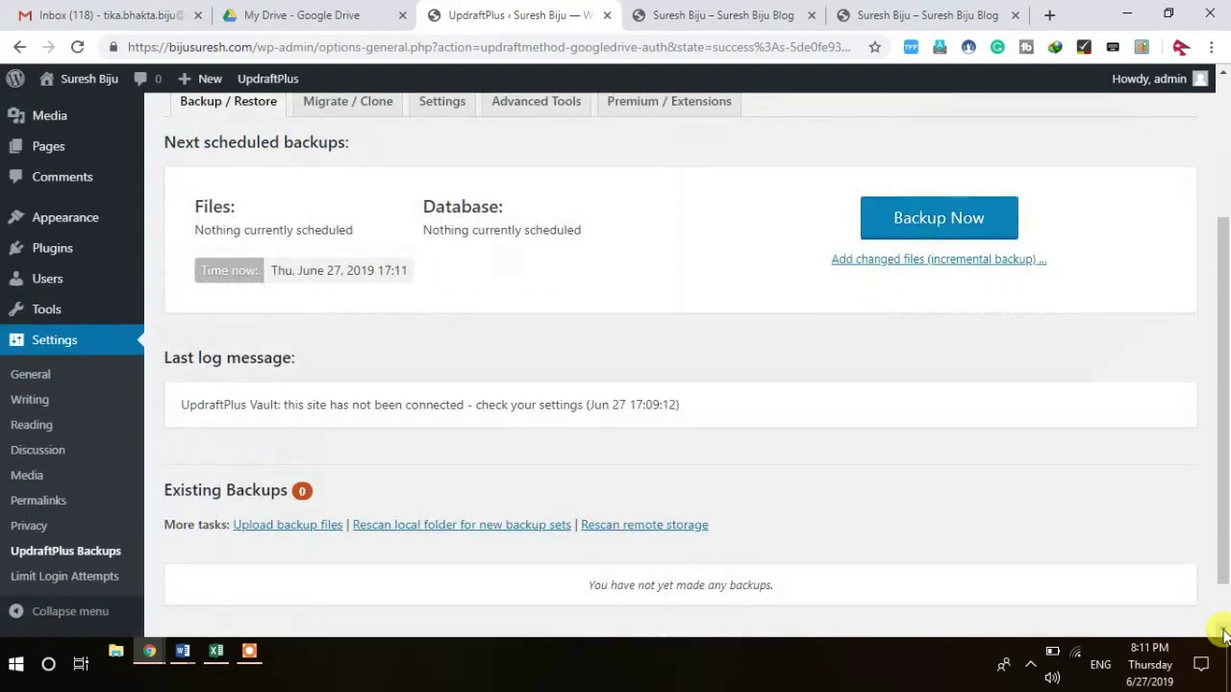
pyautogui.click(633, 529)
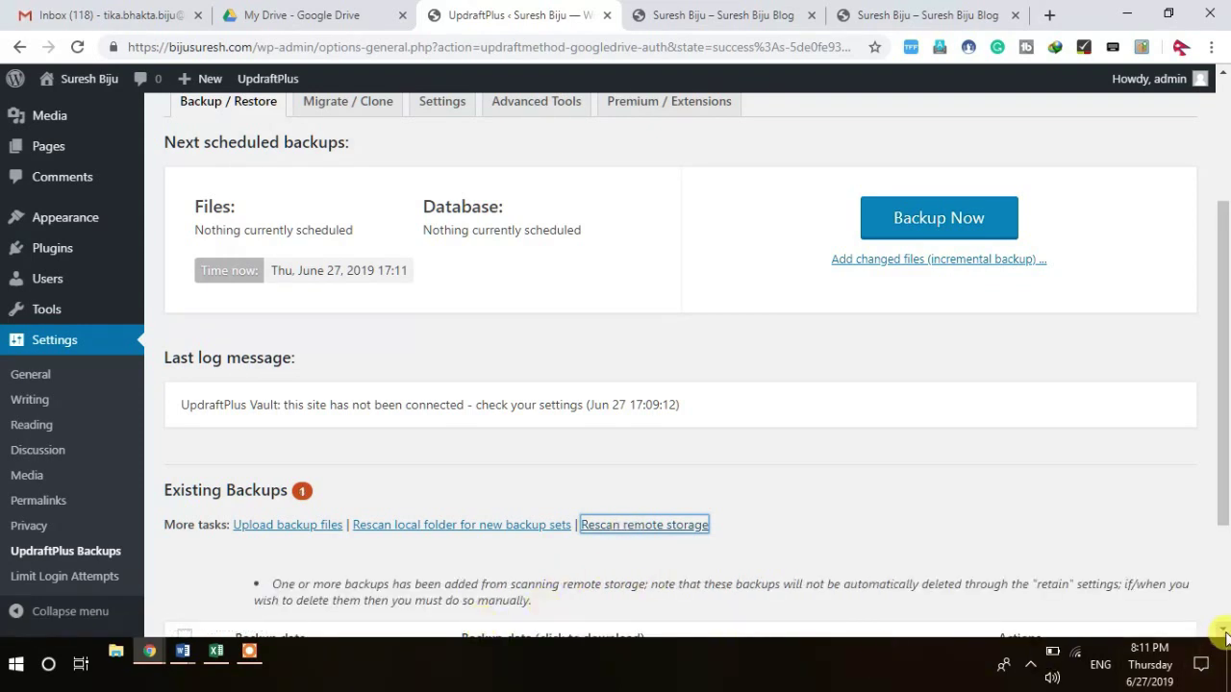
pyautogui.moveTo(1223, 630); pyautogui.dragTo(1224, 630)
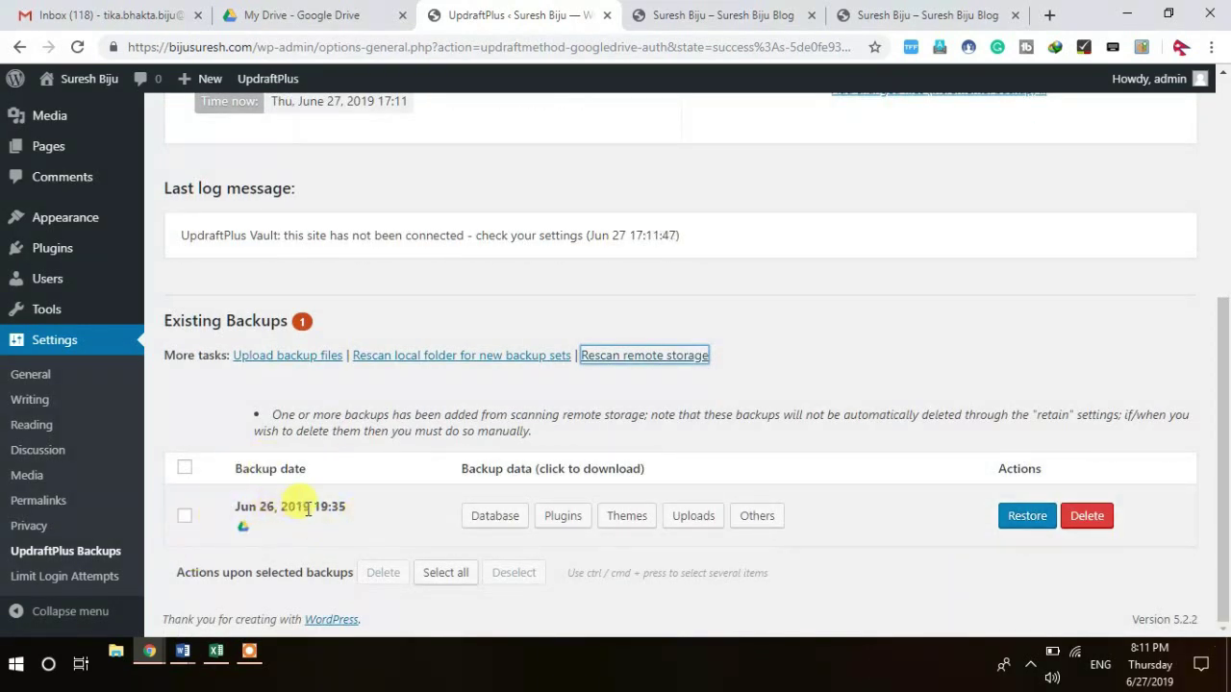
pyautogui.click(1026, 516)
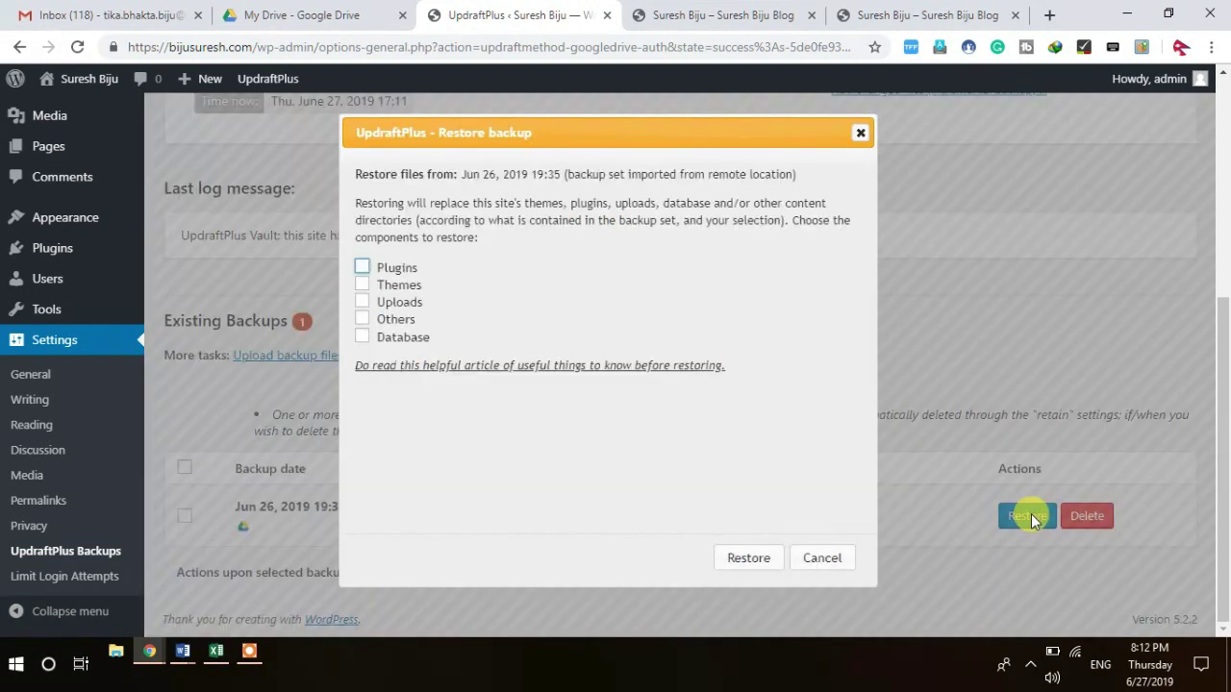
# Step: Include plugins and uploads in the restore, glancing at the site's current default blog page
pyautogui.click(361, 267)
pyautogui.click(362, 302)
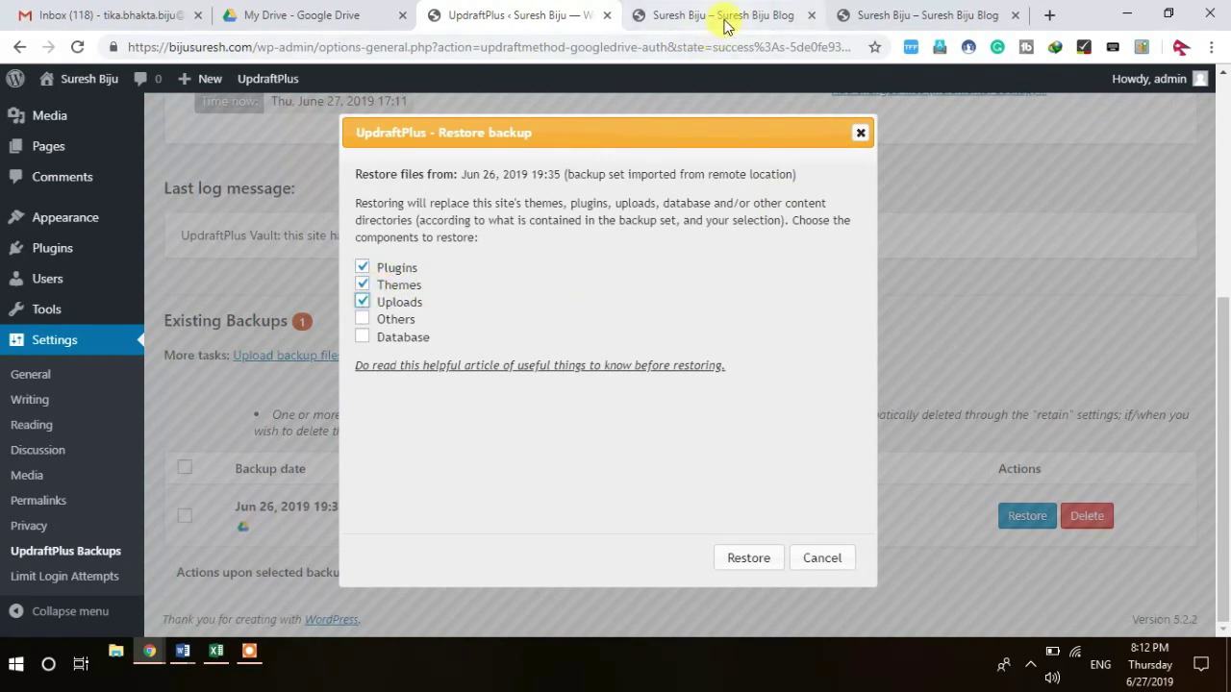
pyautogui.click(725, 21)
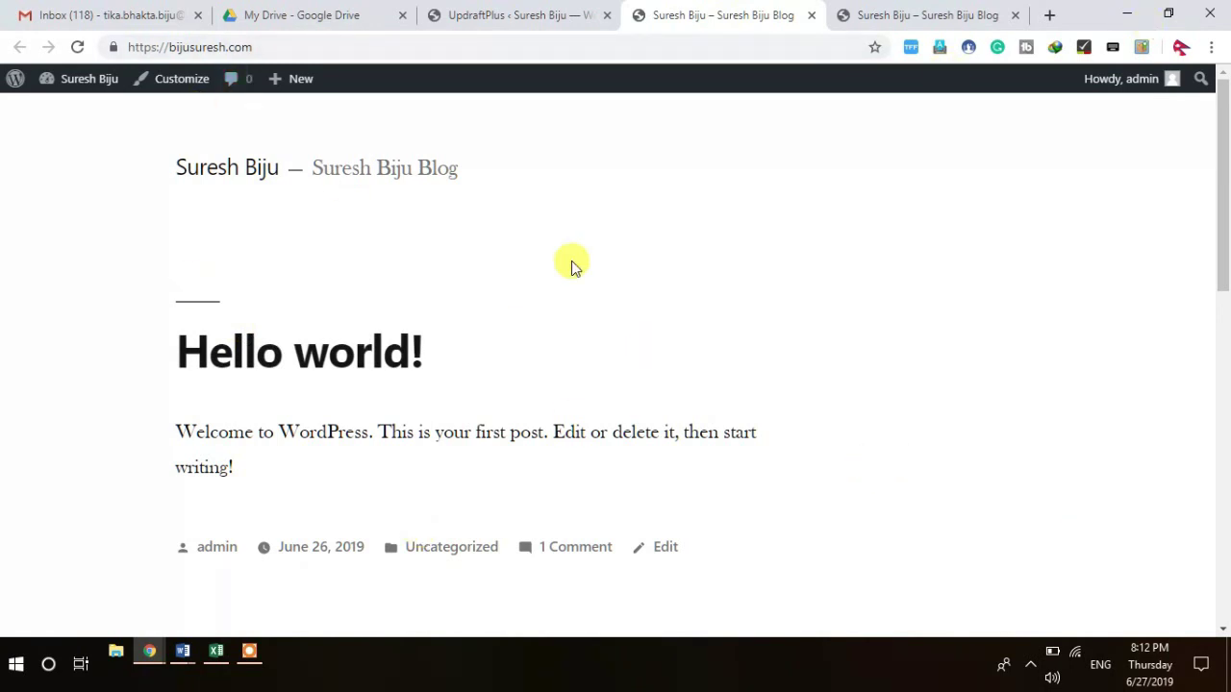
pyautogui.click(532, 21)
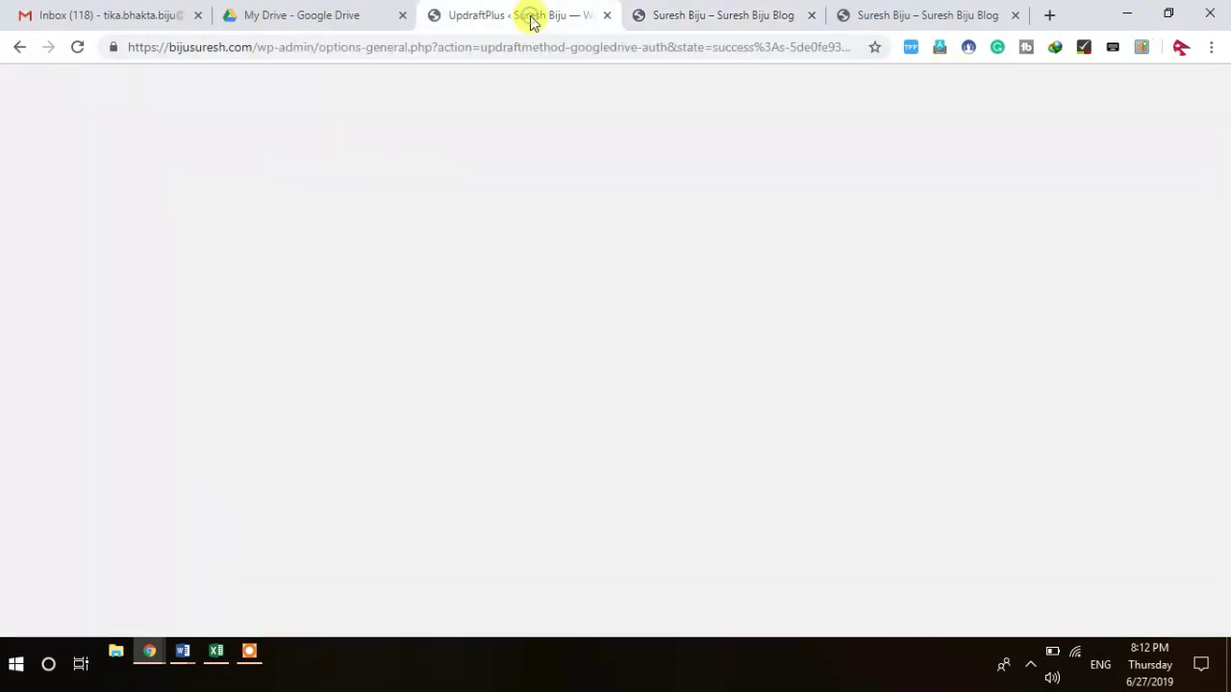
# Step: Add Others and Database to the June 26, 2019 restore and start restoring
pyautogui.click(364, 318)
pyautogui.click(364, 336)
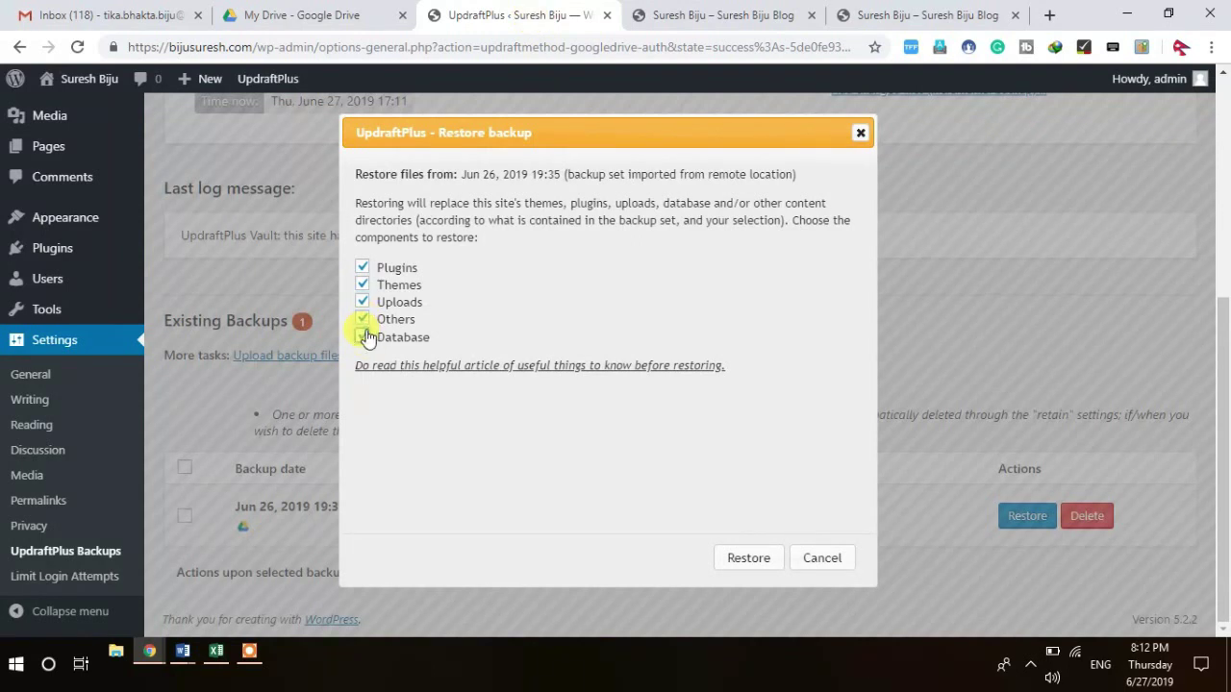
pyautogui.click(750, 559)
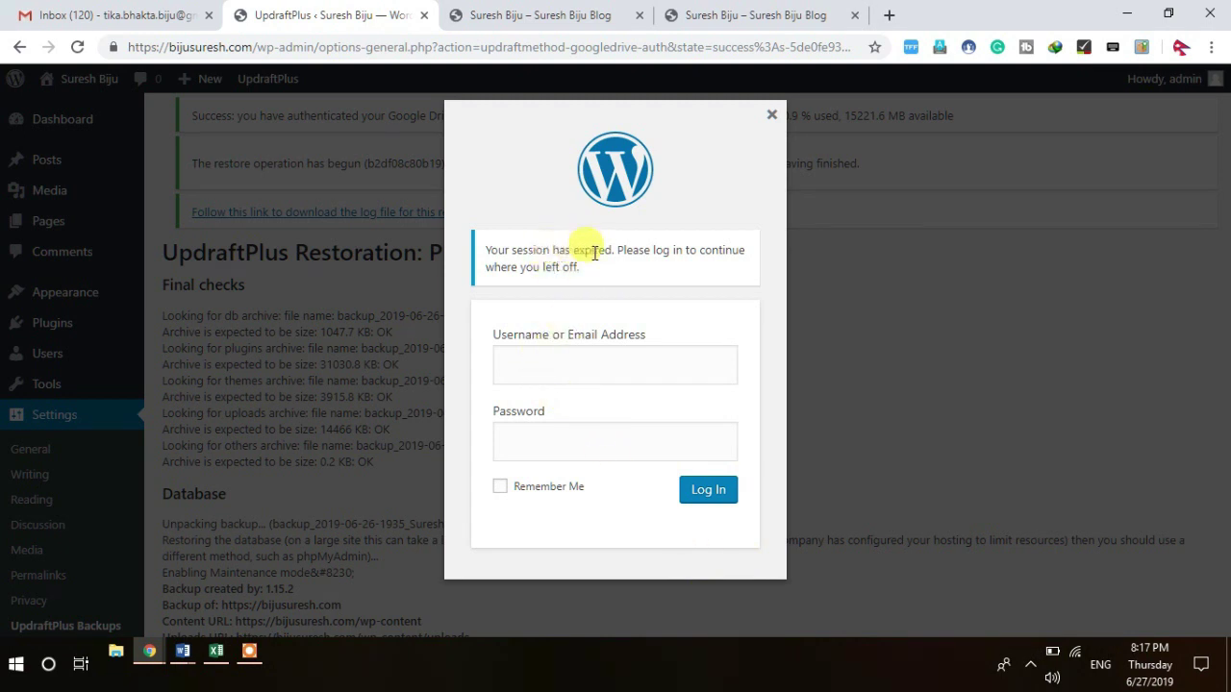
# Step: Log back in with the admin username and password in the session-expired popup
pyautogui.click(537, 368)
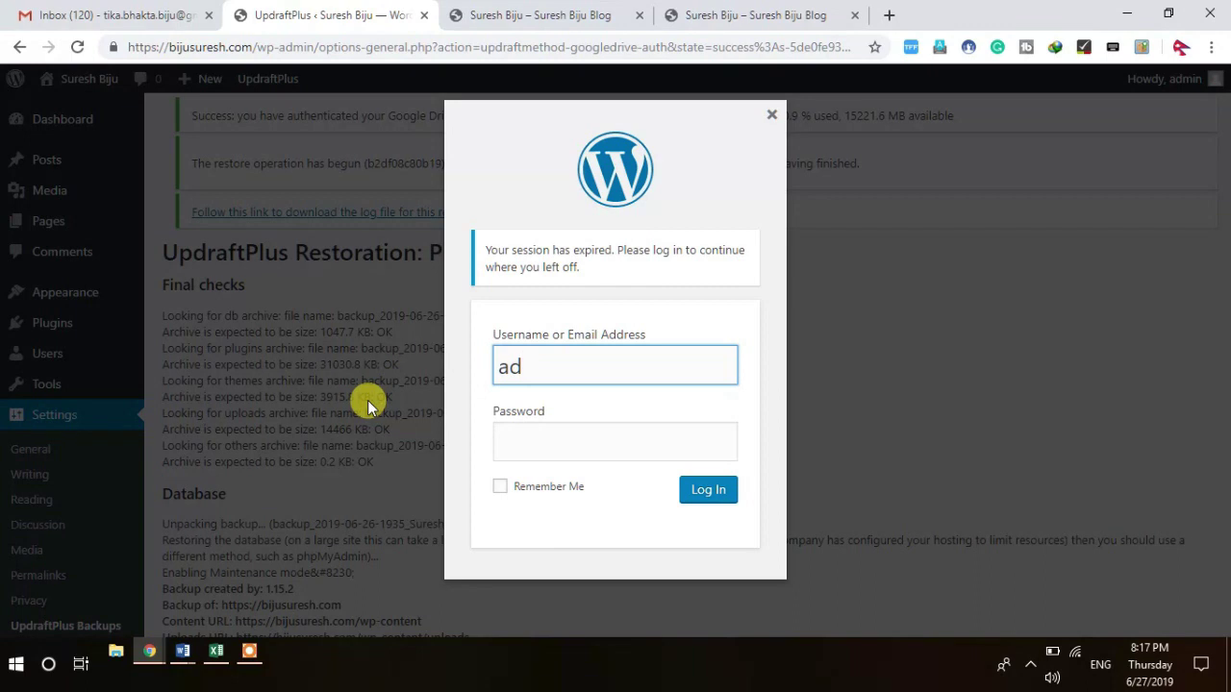
pyautogui.press('Tab')
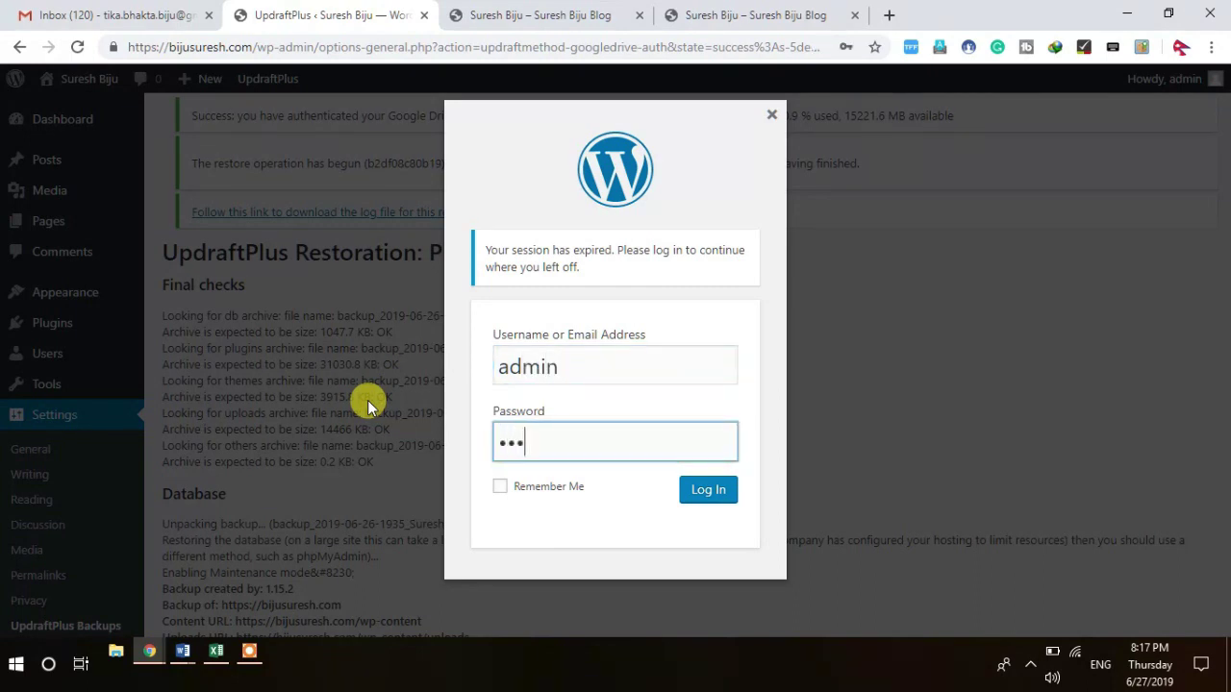
pyautogui.write('••••••••')
pyautogui.press('Return')
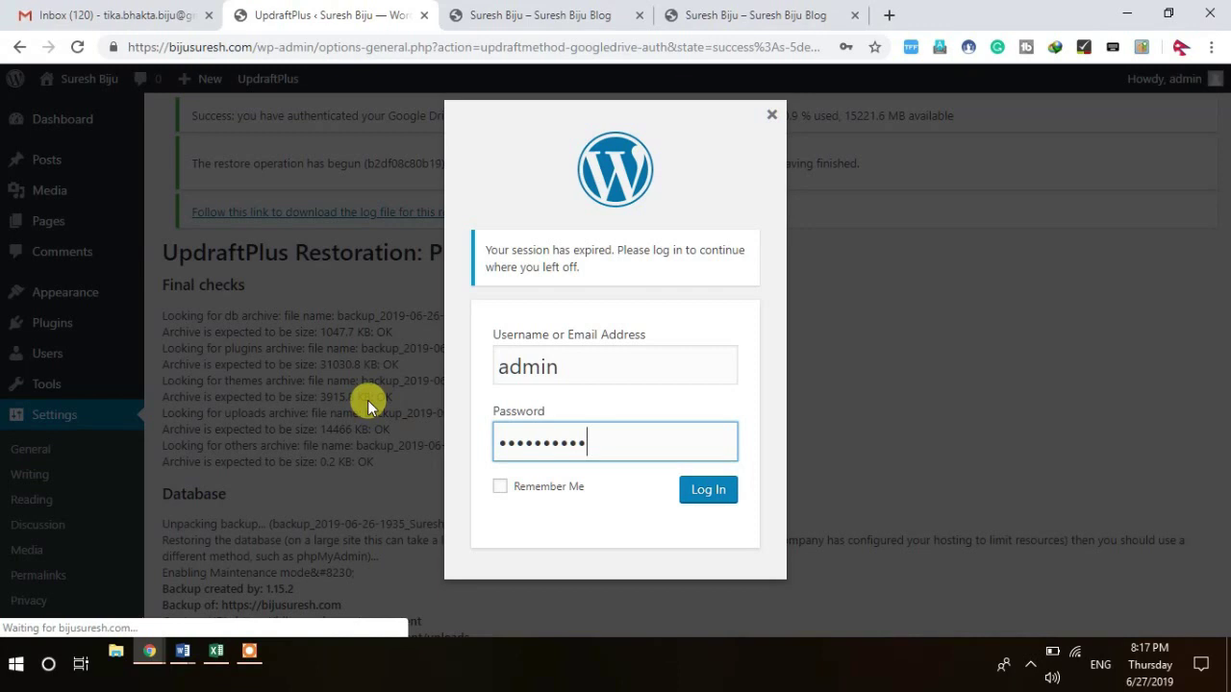
pyautogui.click(707, 498)
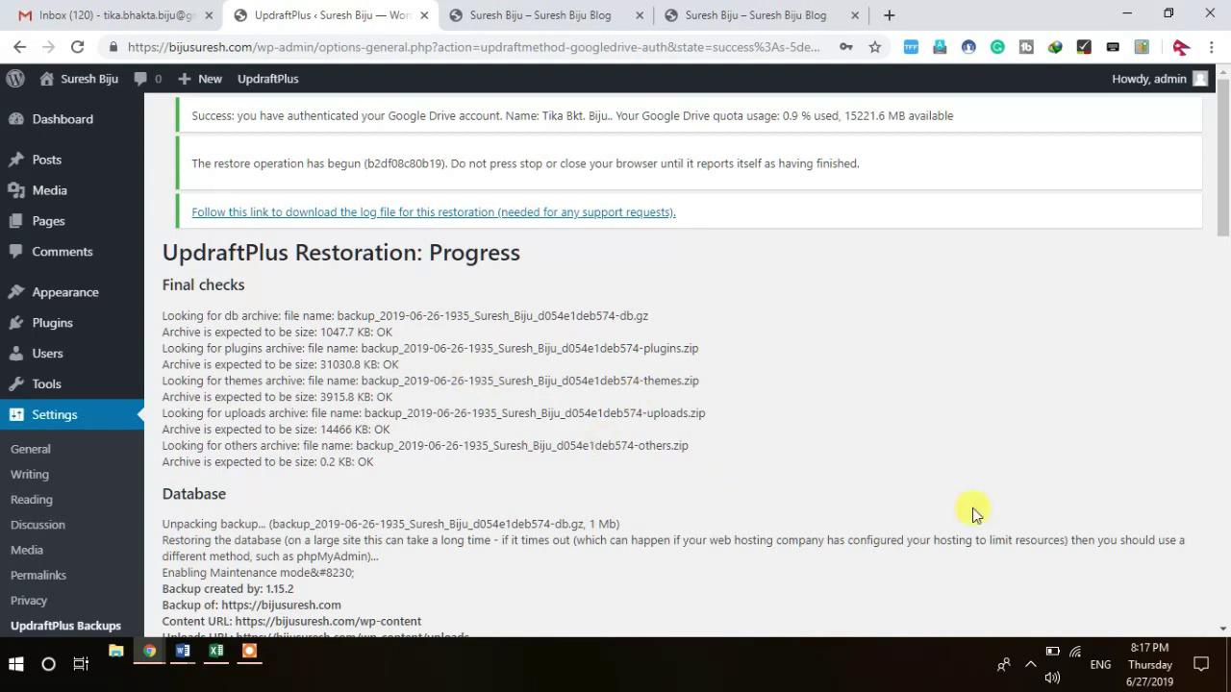
# Step: Scroll through the restoration log to confirm it ends with 'Restore successful!'
pyautogui.click(1223, 633)
pyautogui.click(1223, 632)
pyautogui.click(1223, 633)
pyautogui.click(1223, 632)
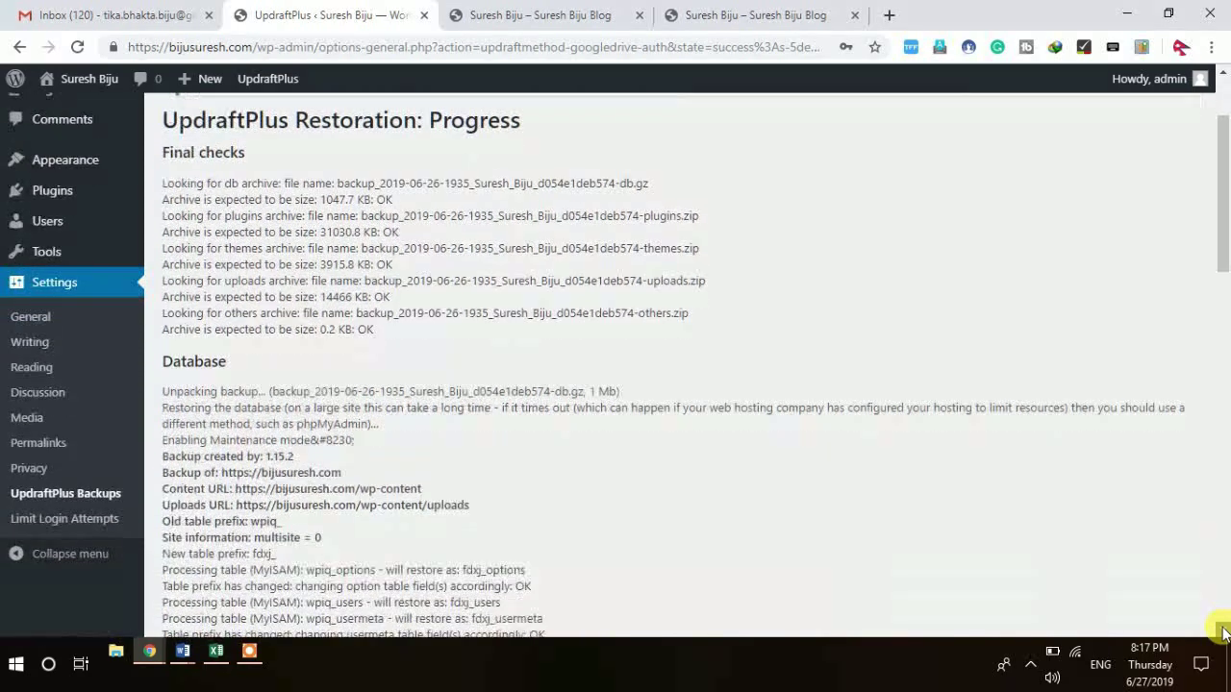
pyautogui.click(1223, 633)
pyautogui.moveTo(1223, 632); pyautogui.dragTo(1223, 632)
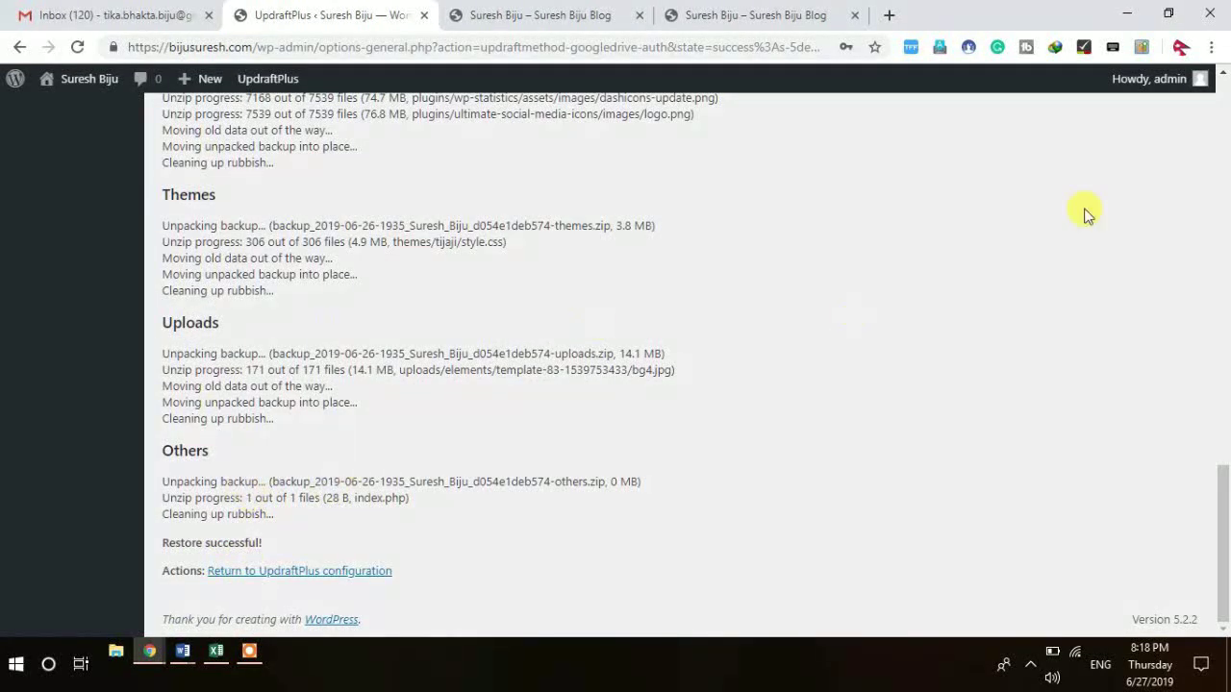
pyautogui.click(1224, 72)
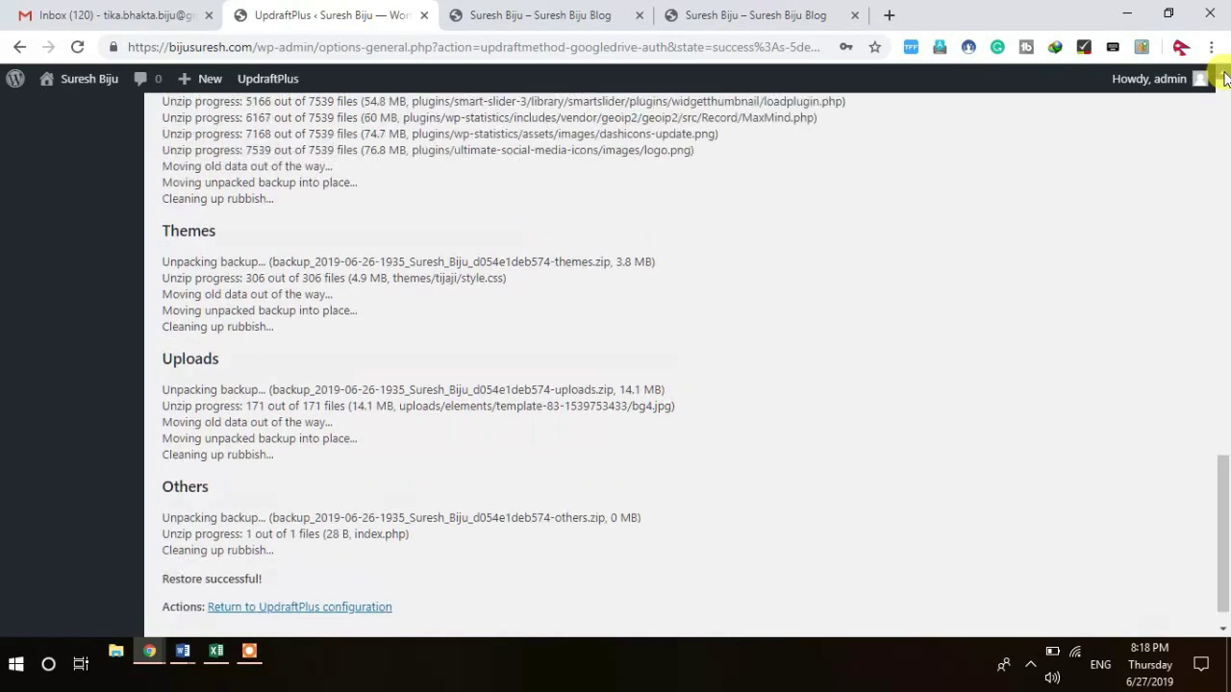
pyautogui.moveTo(1224, 77); pyautogui.dragTo(1224, 76)
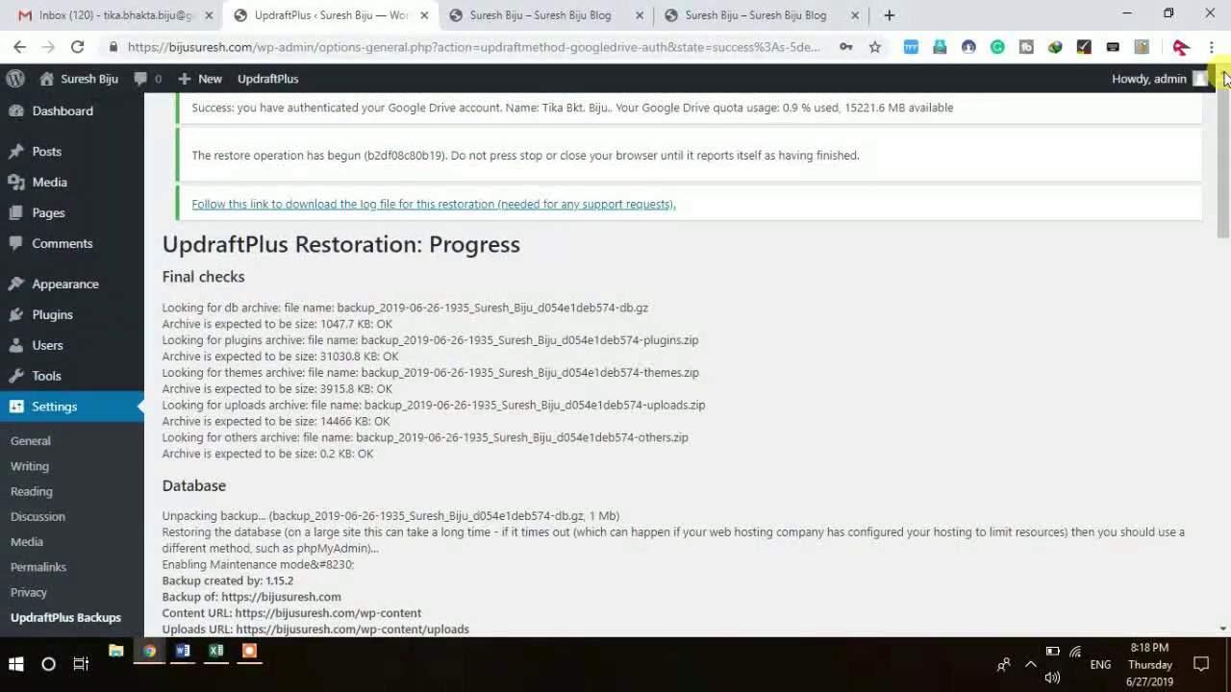
pyautogui.scroll(-4, 1223, 77)
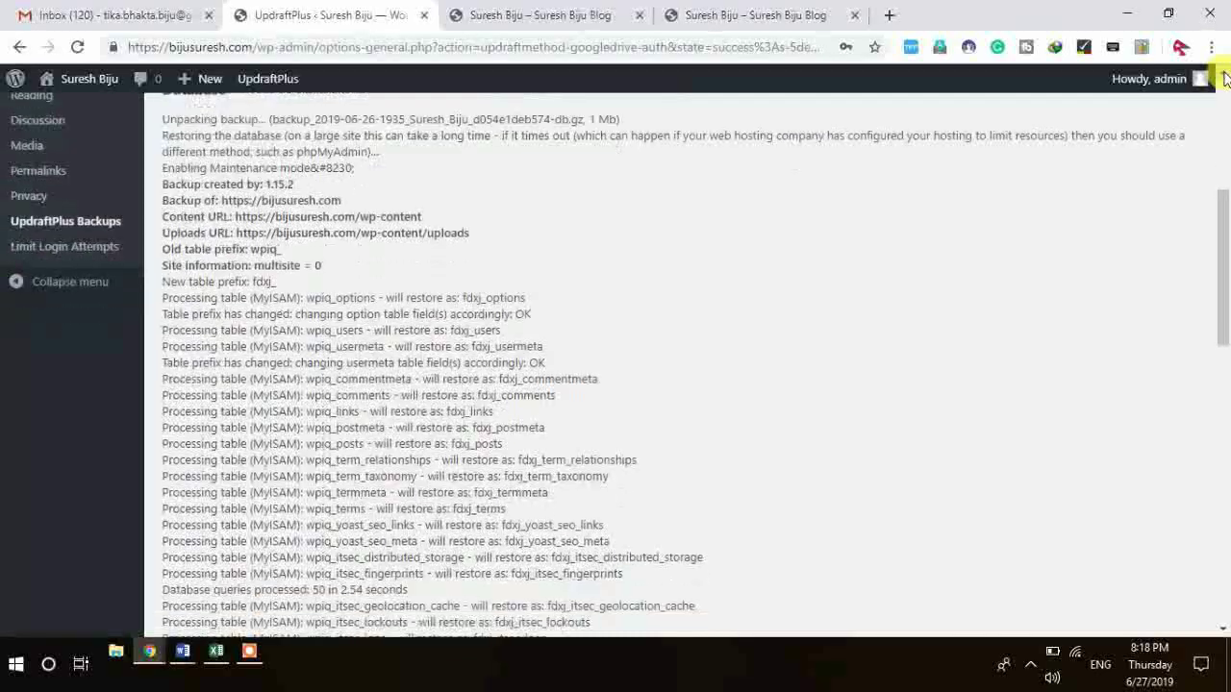
pyautogui.scroll(-15, 1224, 76)
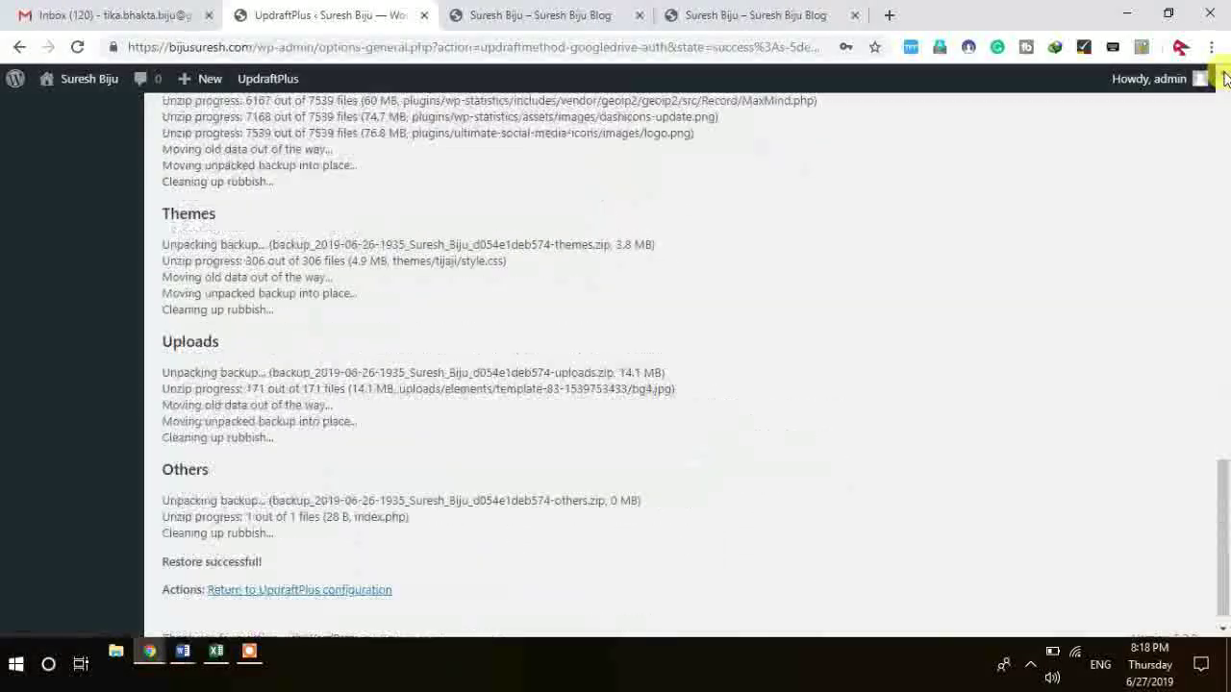
pyautogui.scroll(-1, 1224, 77)
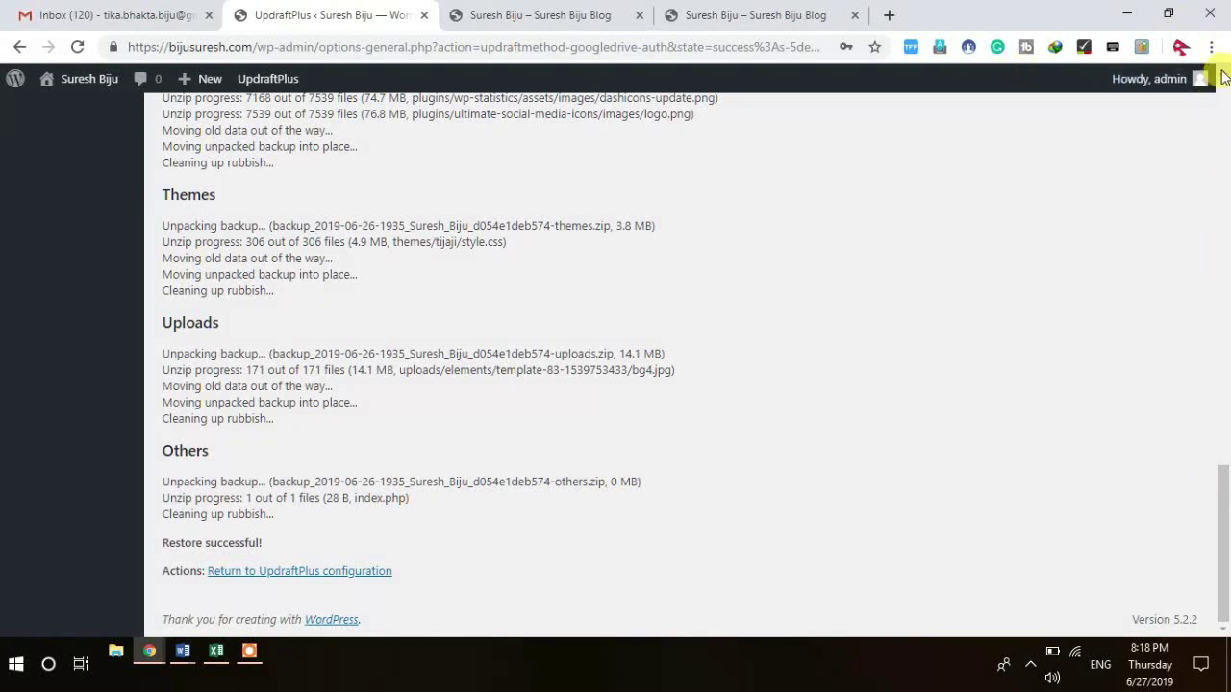
pyautogui.scroll(15, 1224, 77)
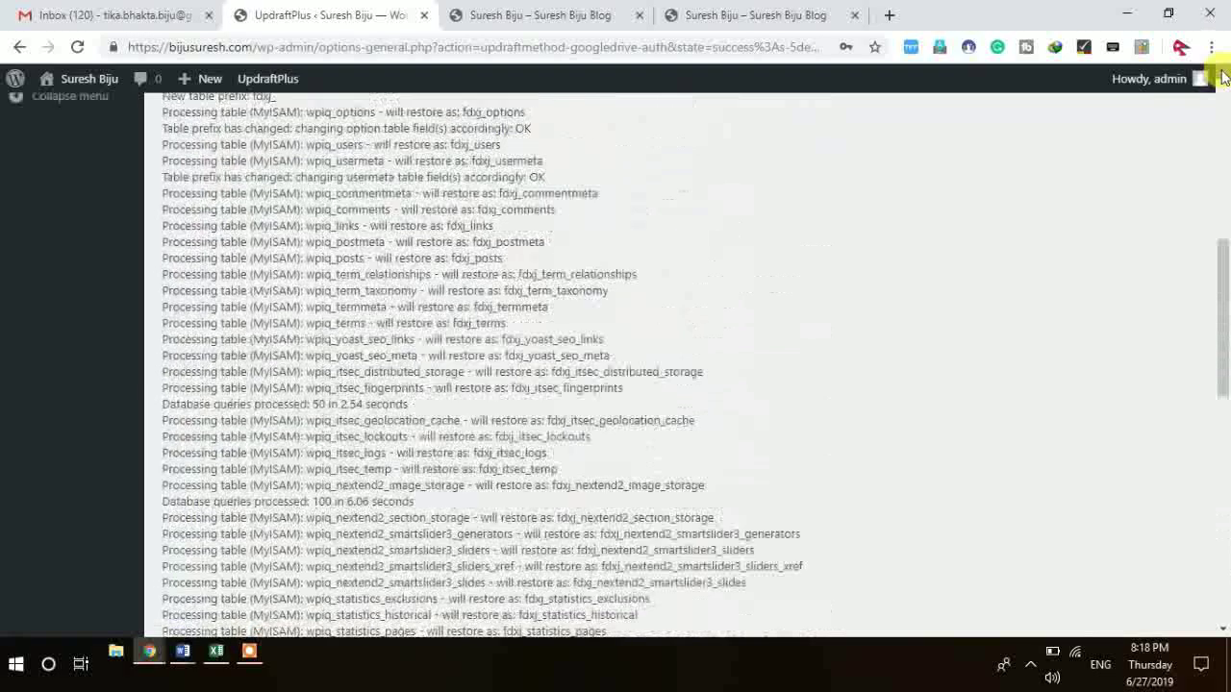
pyautogui.scroll(10, 1224, 77)
# Step: Open the site's Visit Site link in a new browser tab
pyautogui.moveTo(10, 75)
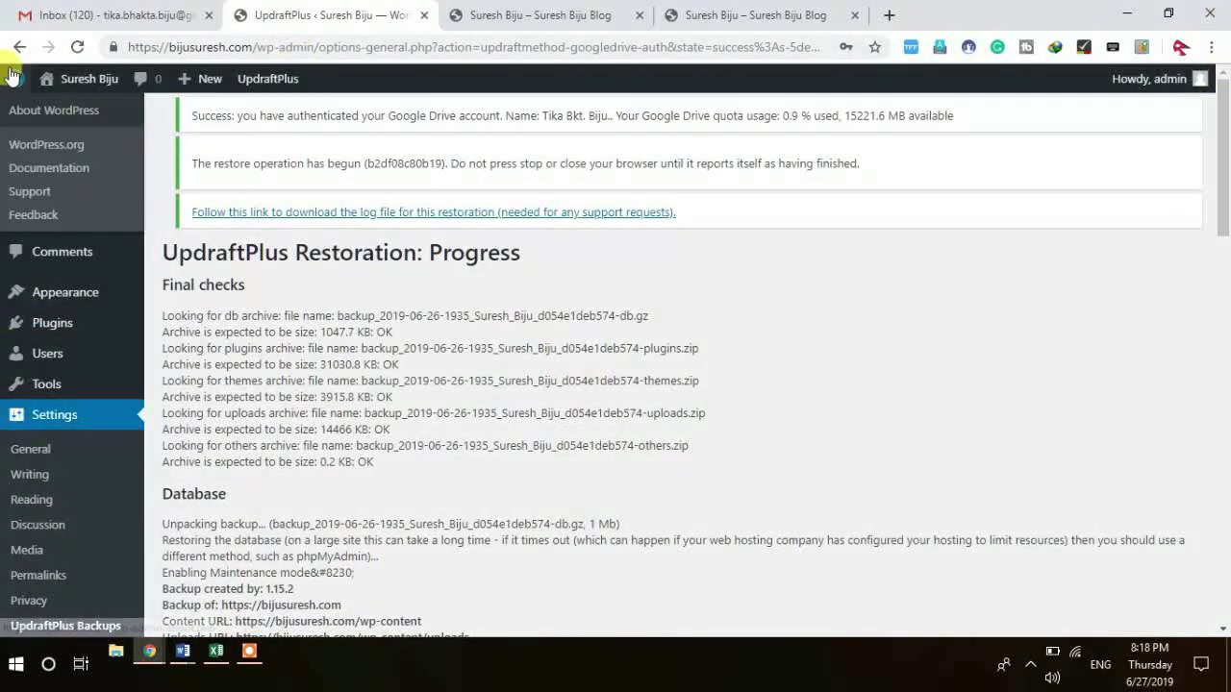
pyautogui.rightClick(64, 109)
pyautogui.click(134, 126)
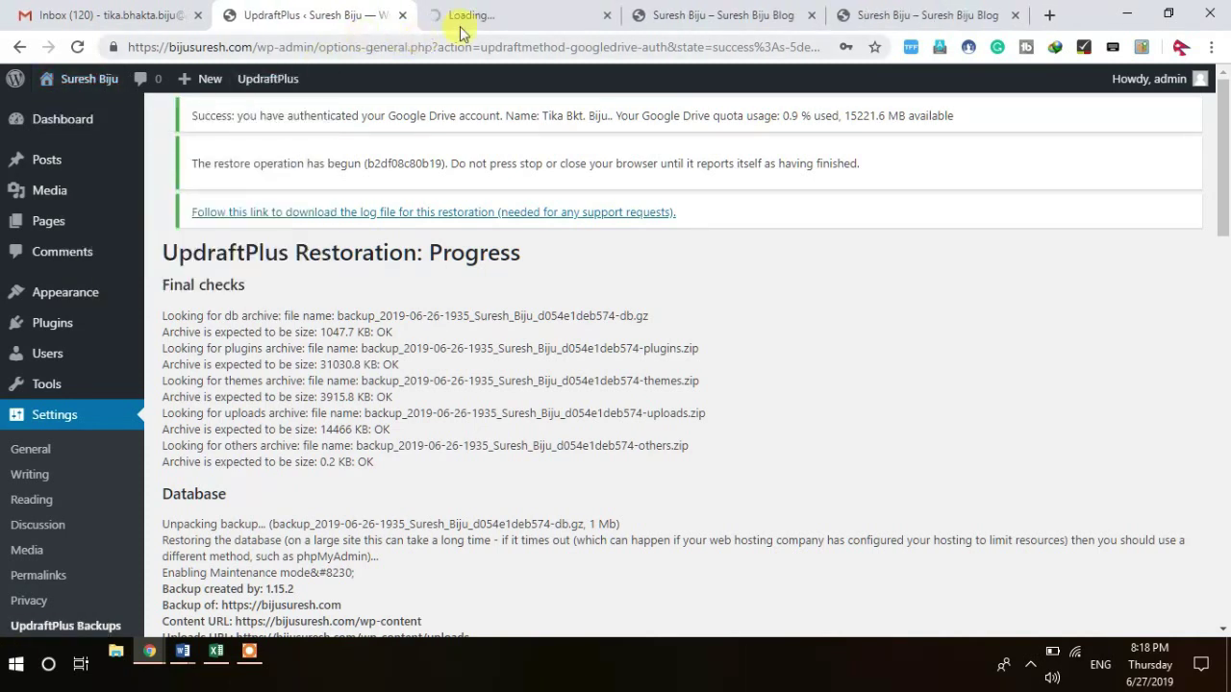
# Step: Switch to the new site tab, comparing it against the old default blog page
pyautogui.click(498, 17)
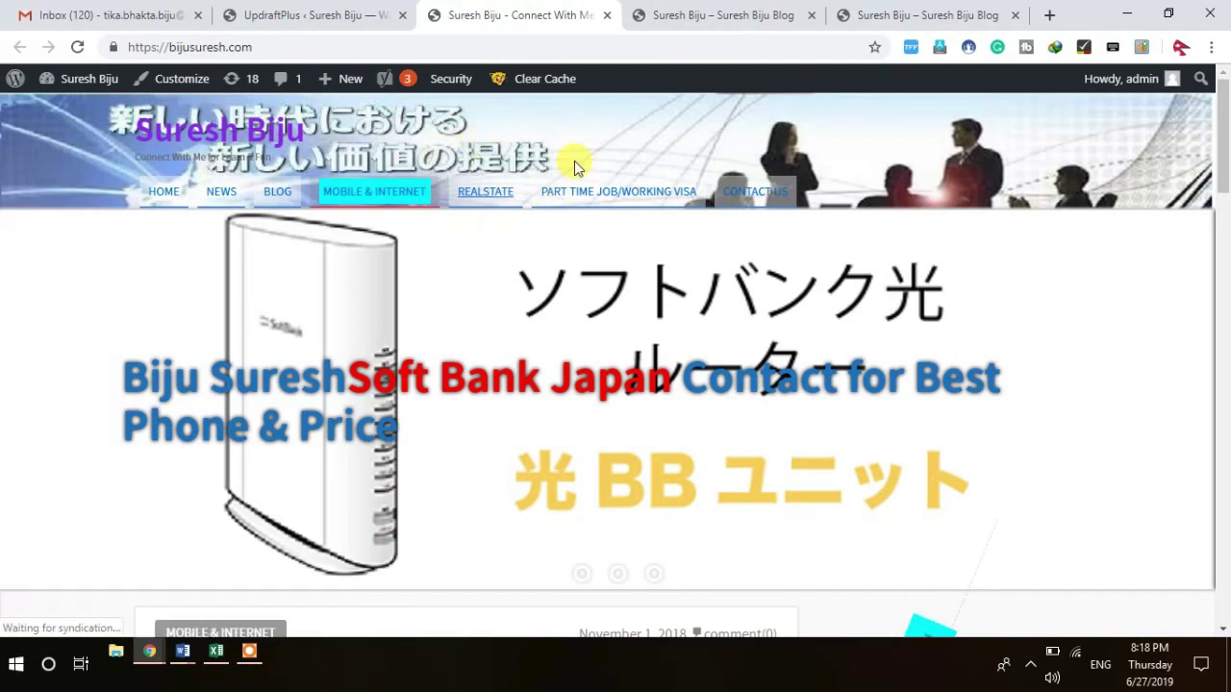
pyautogui.click(723, 15)
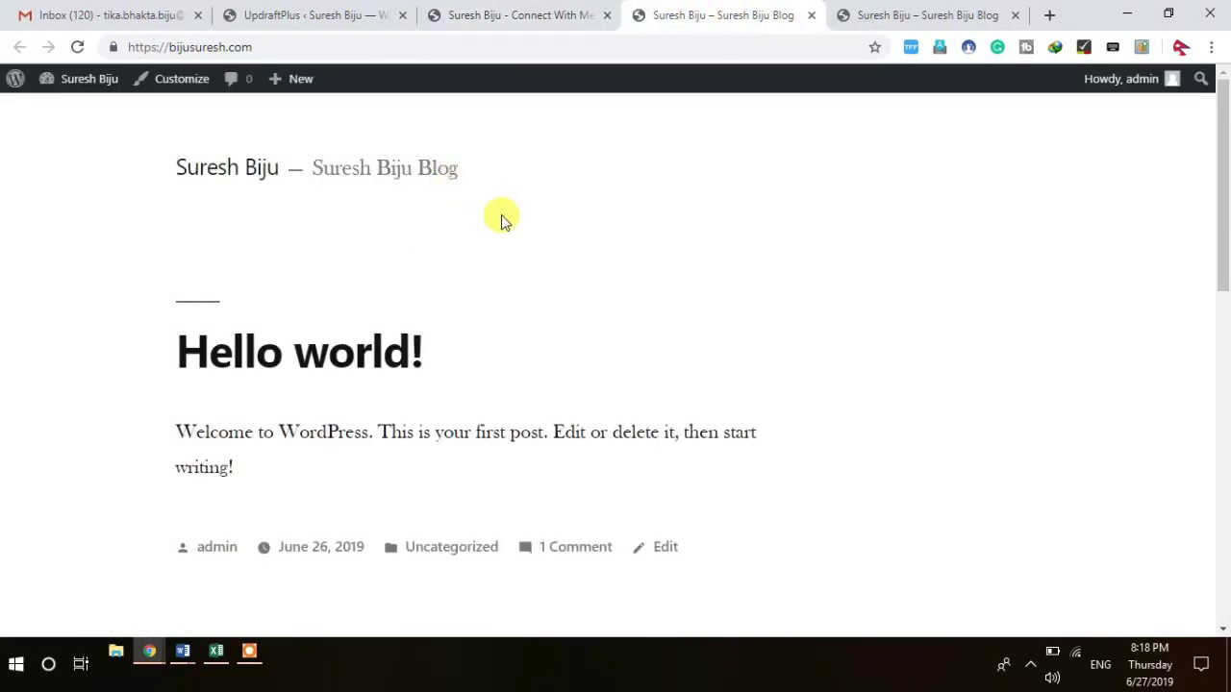
pyautogui.click(532, 20)
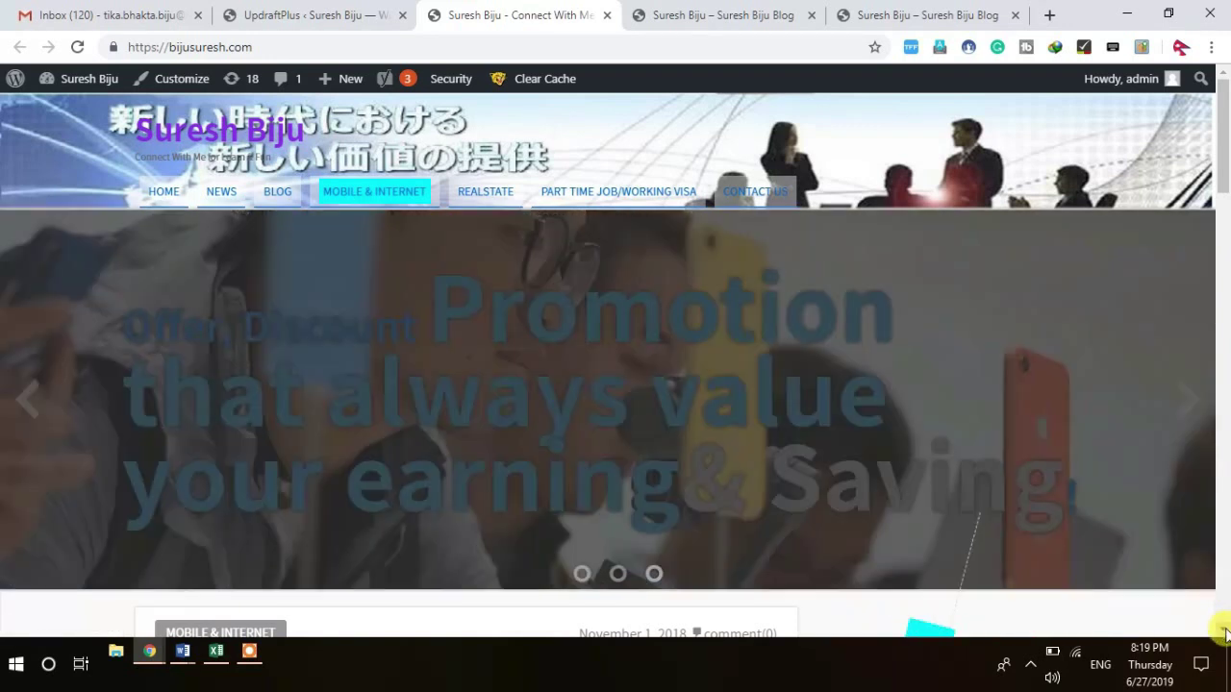
# Step: Scroll through the restored bijusuresh.com home page, go to HOME and scroll down again
pyautogui.scroll(-6, 1223, 632)
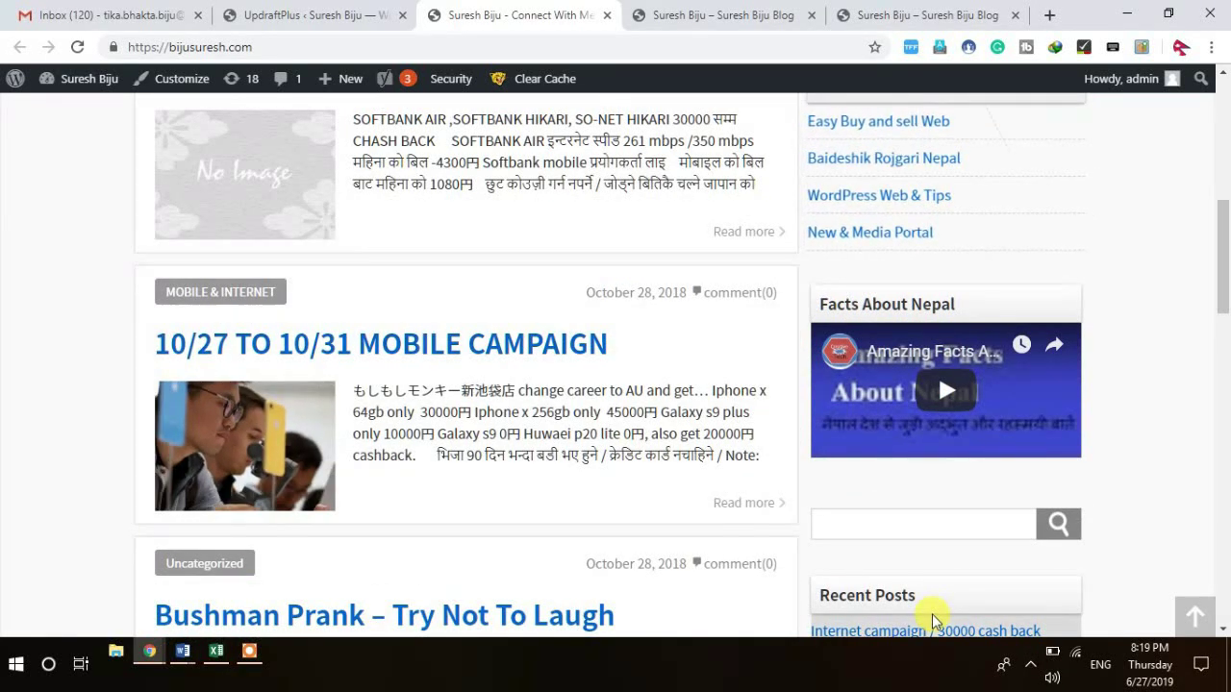
pyautogui.scroll(-7, 931, 613)
pyautogui.scroll(-10, 932, 620)
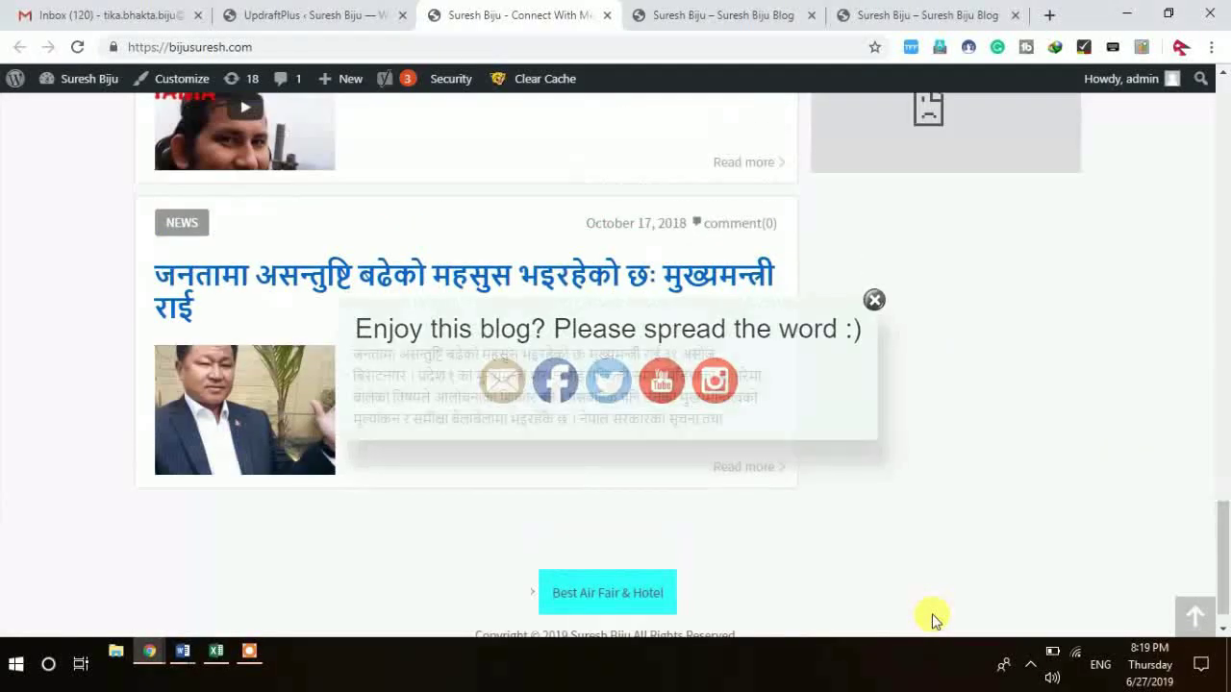
pyautogui.scroll(15, 931, 620)
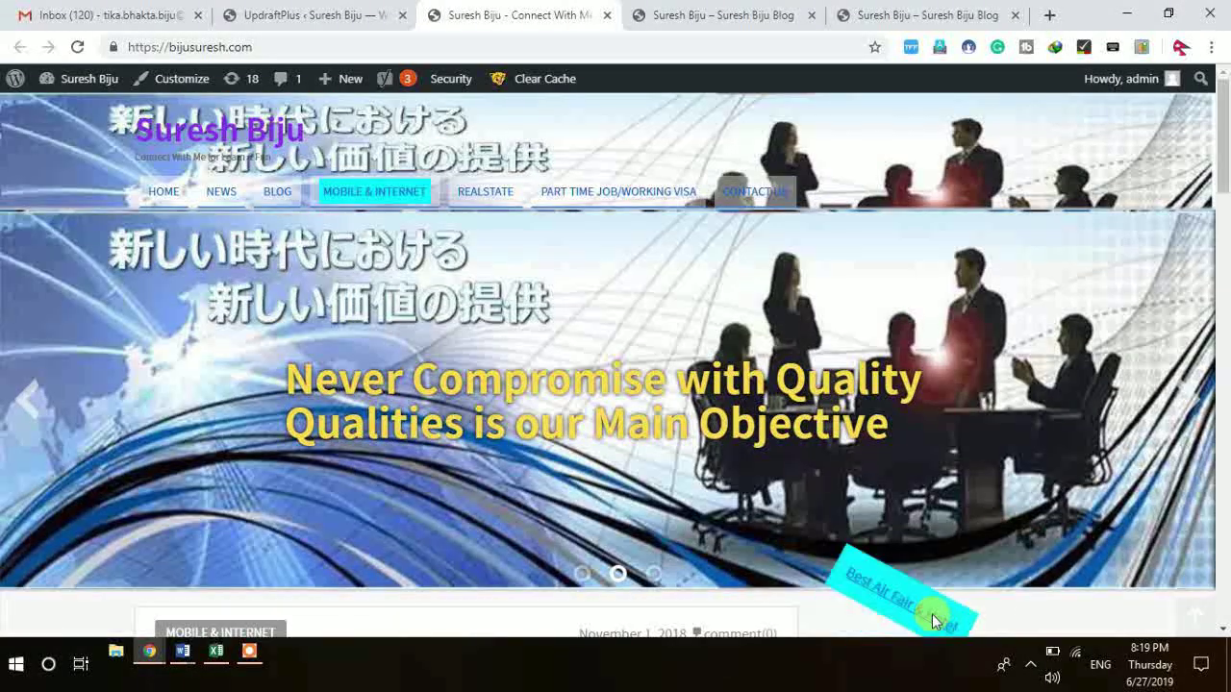
pyautogui.click(178, 206)
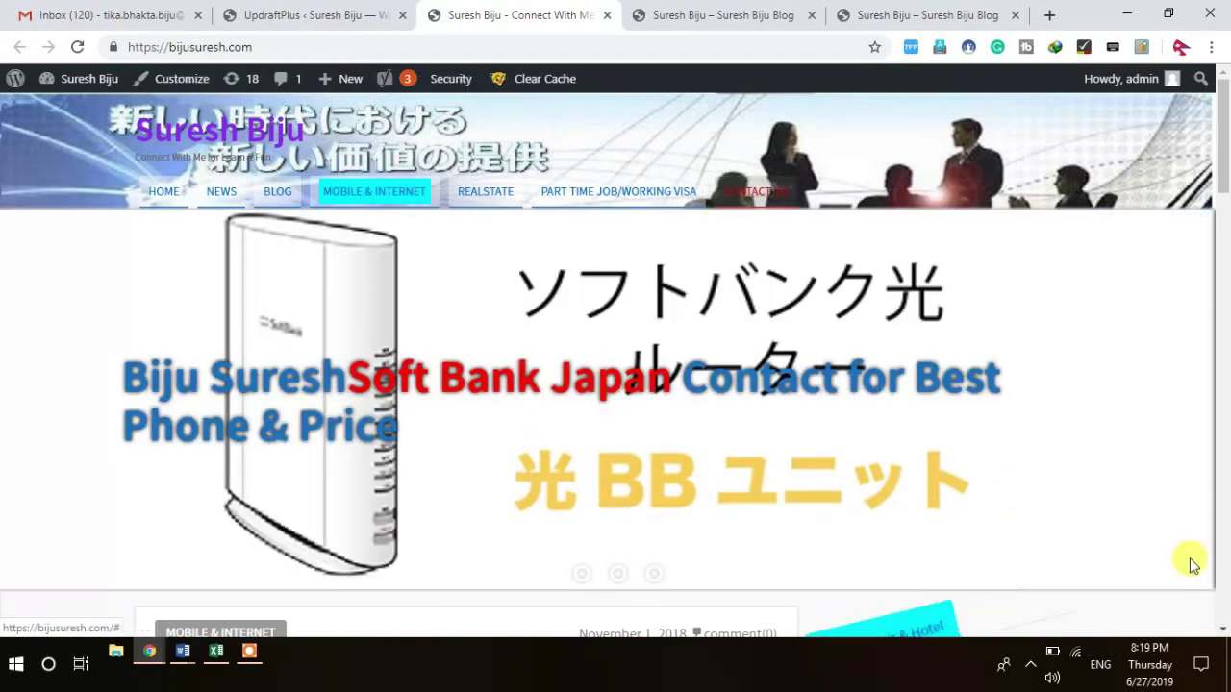
pyautogui.click(1223, 629)
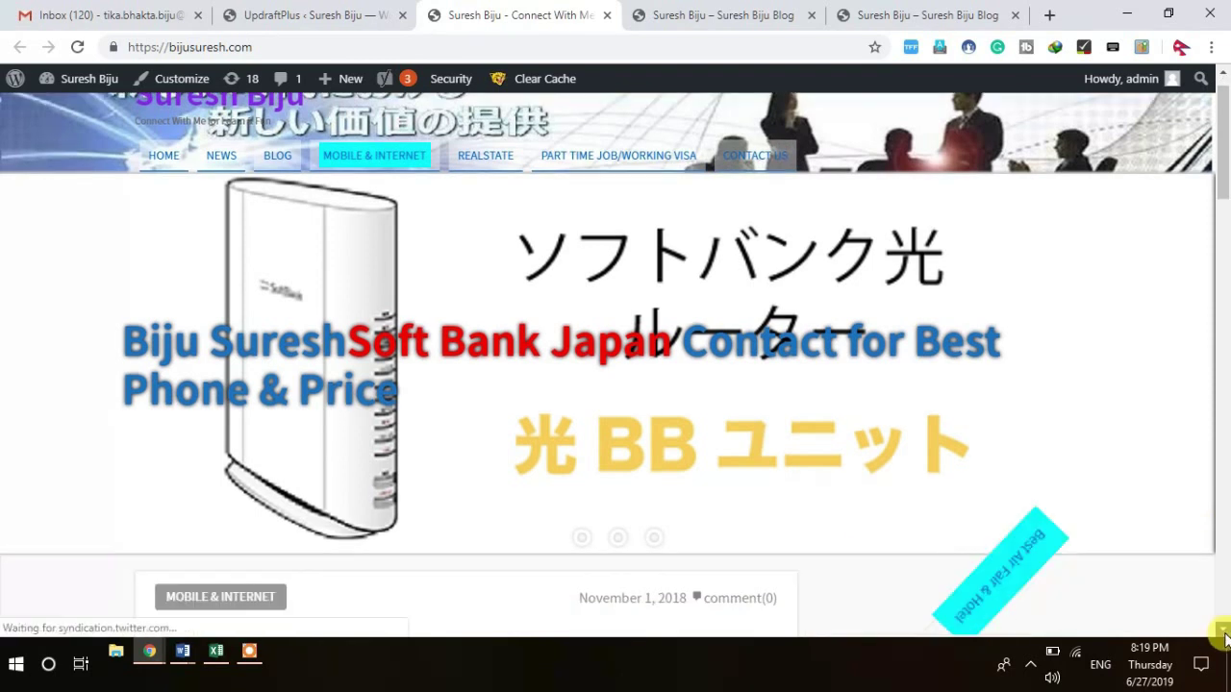
pyautogui.scroll(-4, 1223, 635)
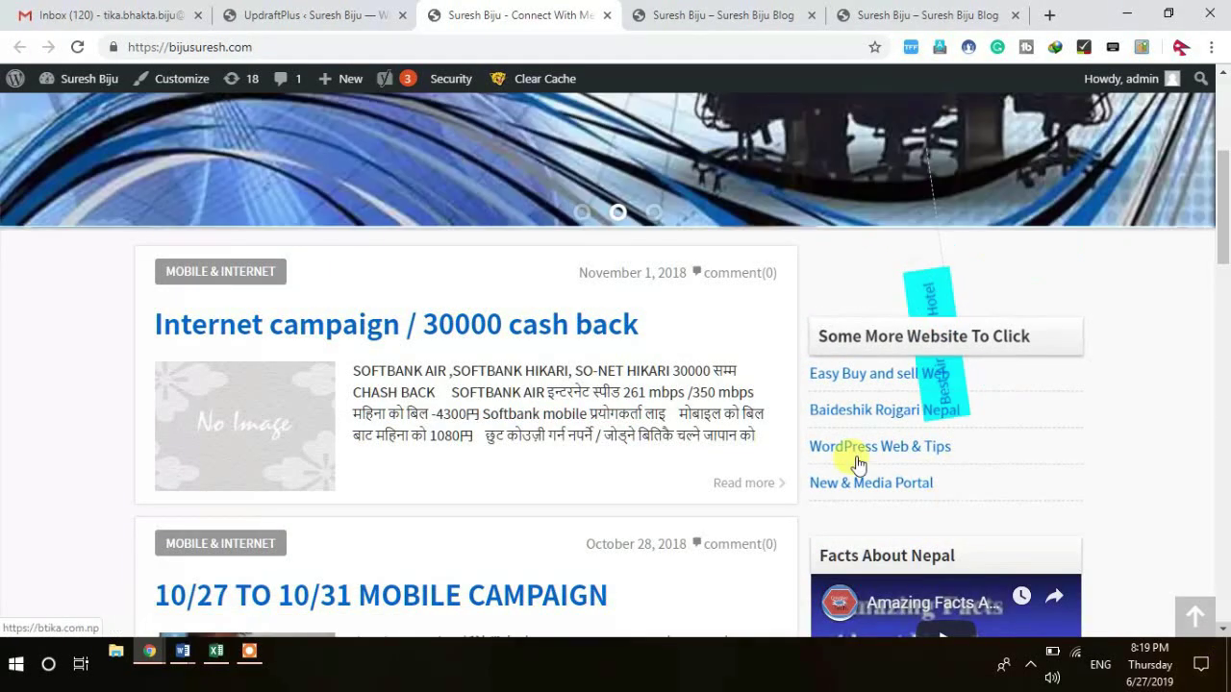